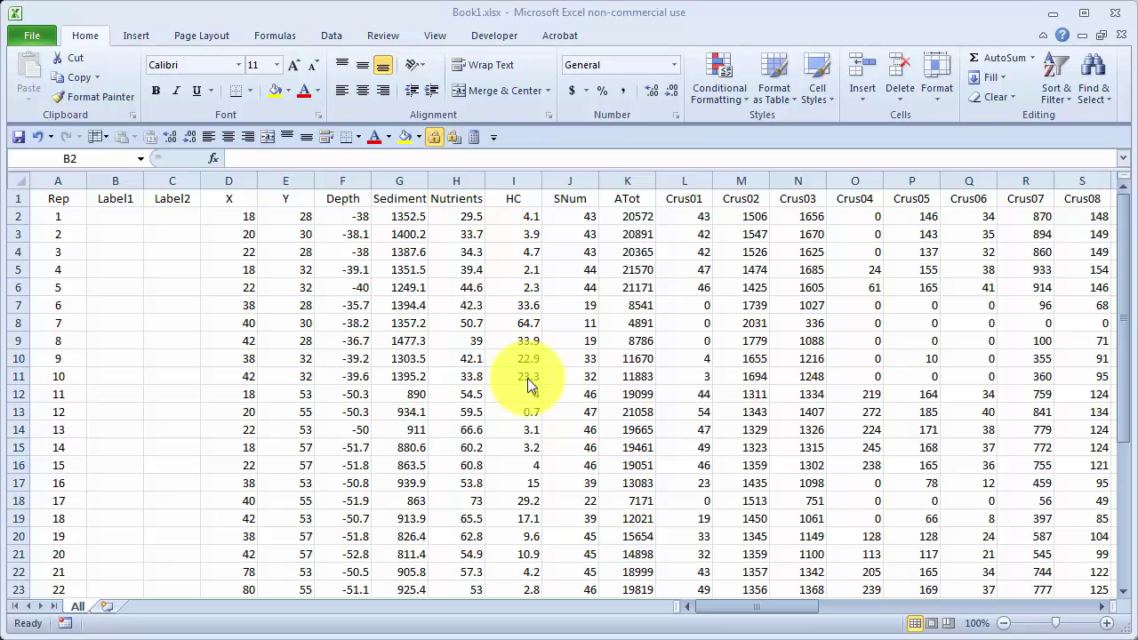
- Right-align all the column headings in row 1
click(18, 203)
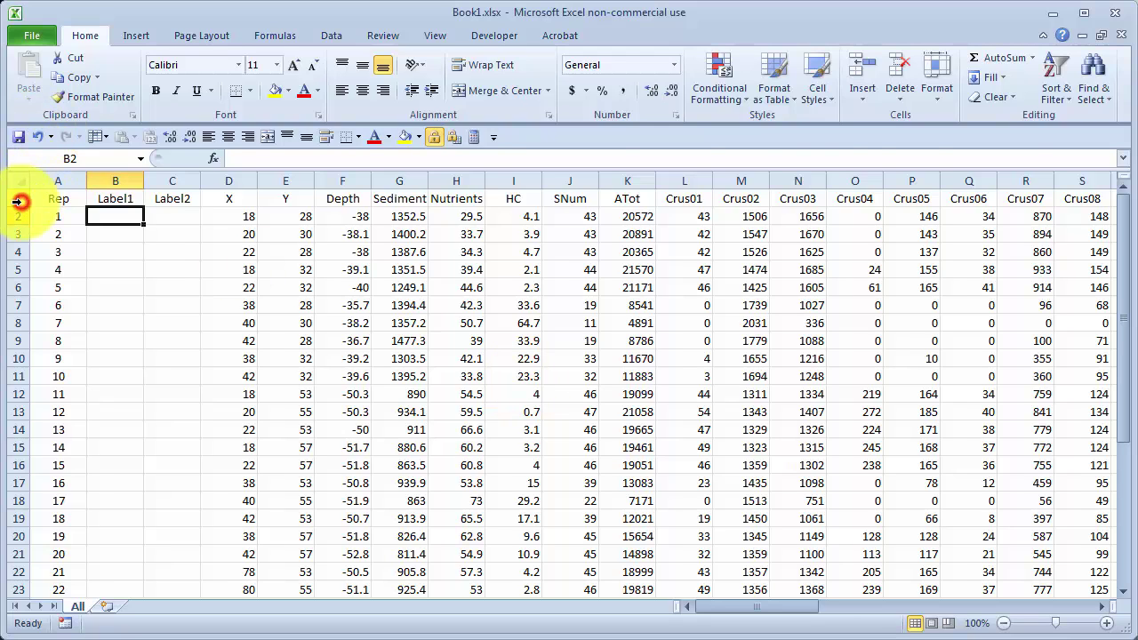
click(16, 202)
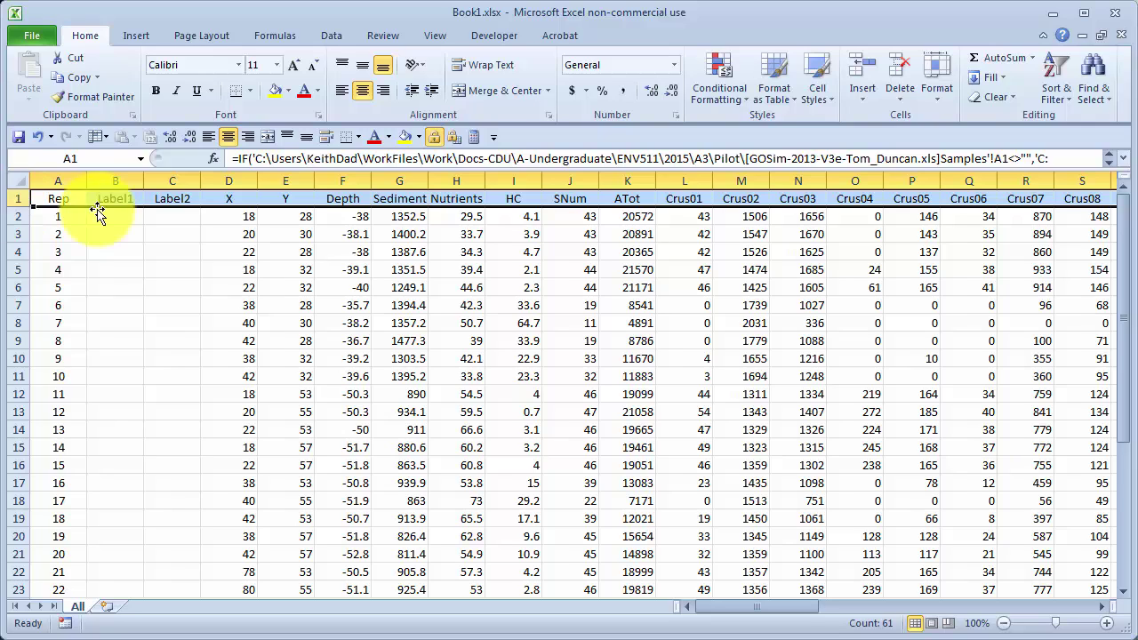
click(384, 93)
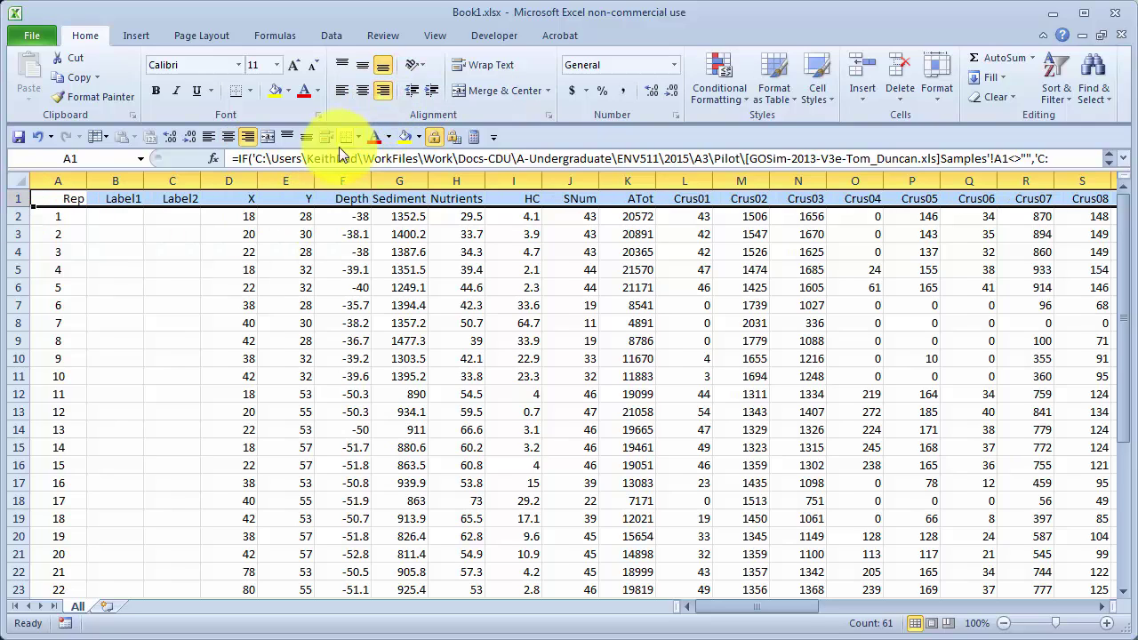
- Centre the Rep heading in A1, then select cell B2
click(76, 198)
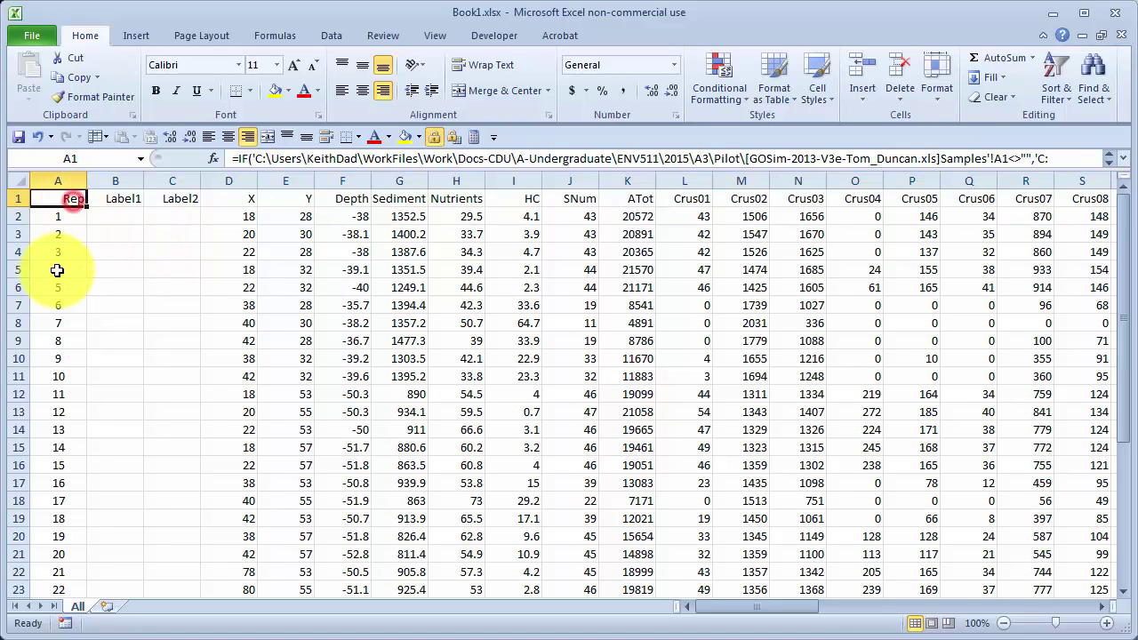
click(341, 90)
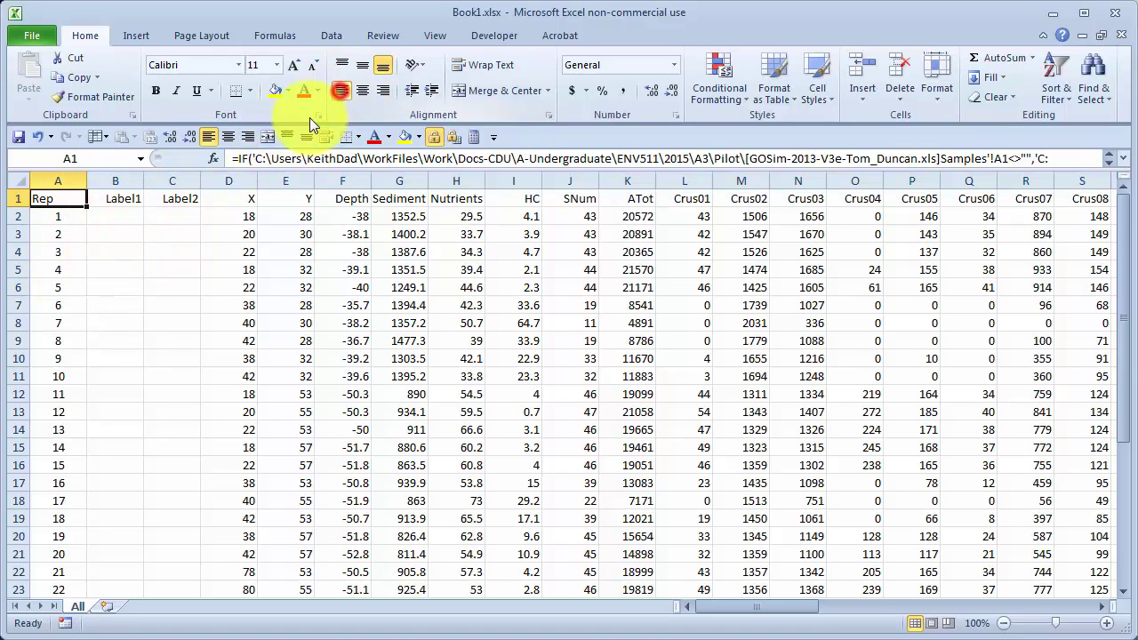
click(361, 90)
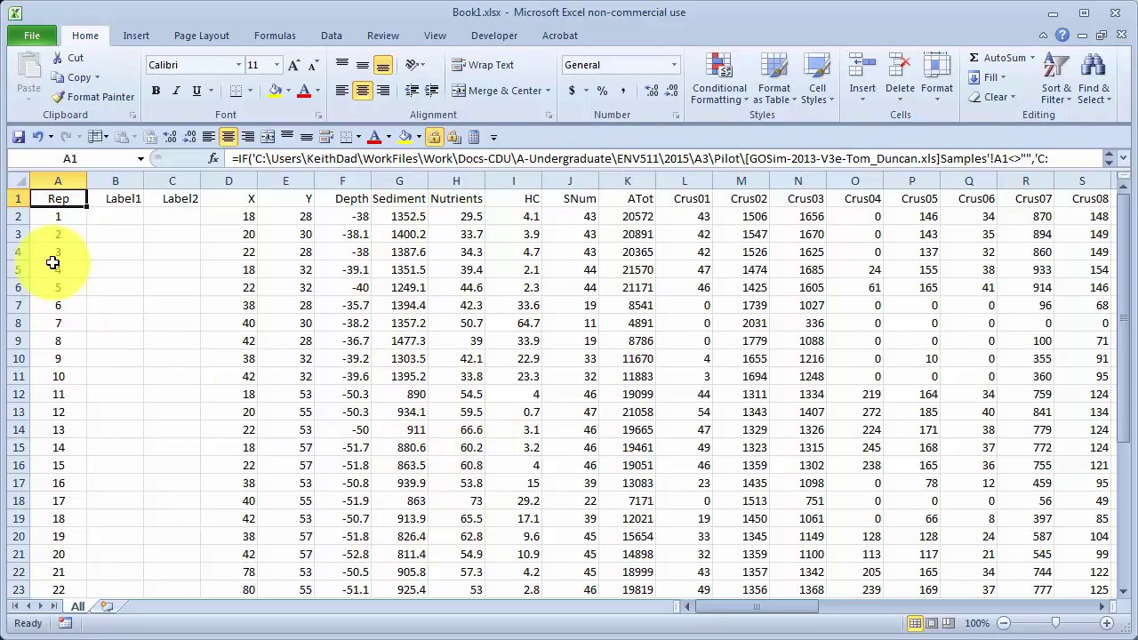
click(106, 218)
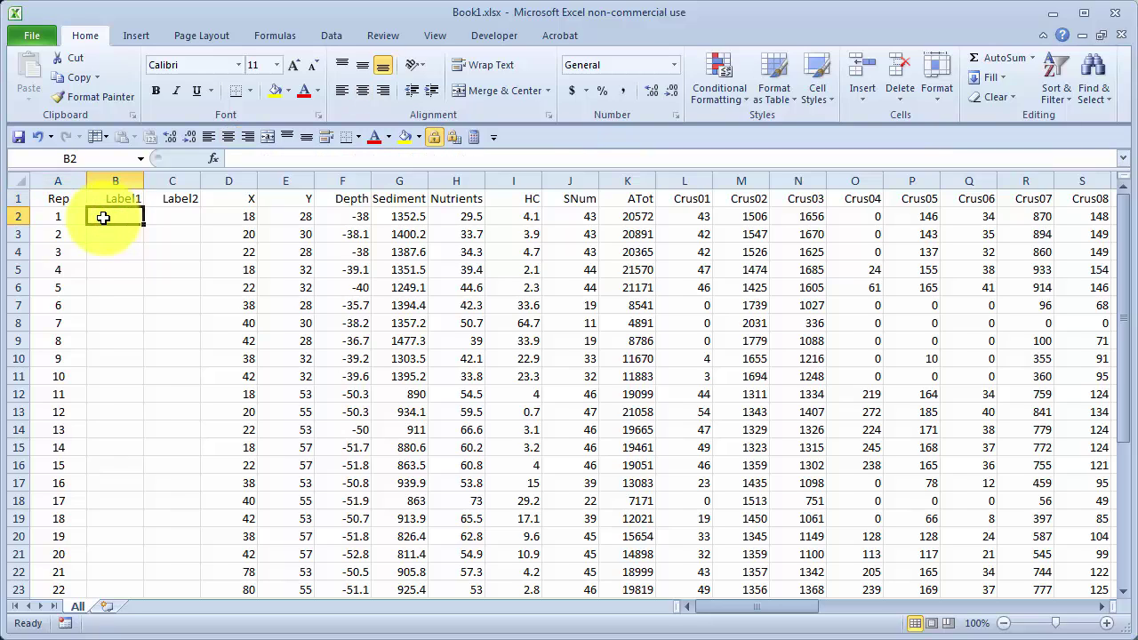
- Freeze panes at B2 so row 1 and the Rep column stay fixed while scrolling
click(433, 39)
click(620, 100)
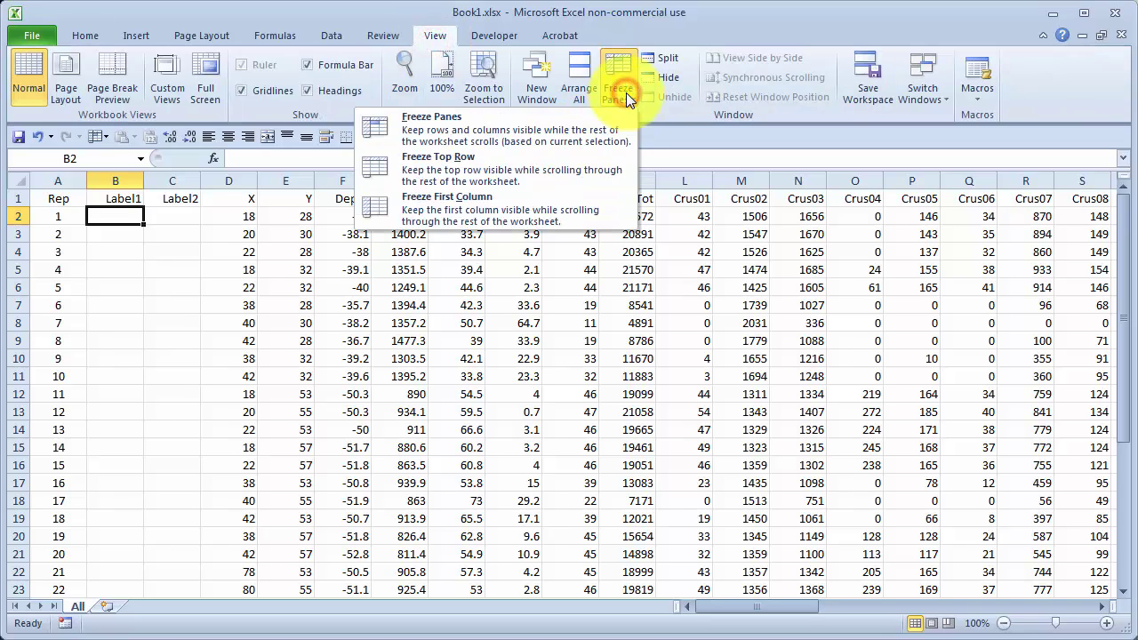
click(549, 133)
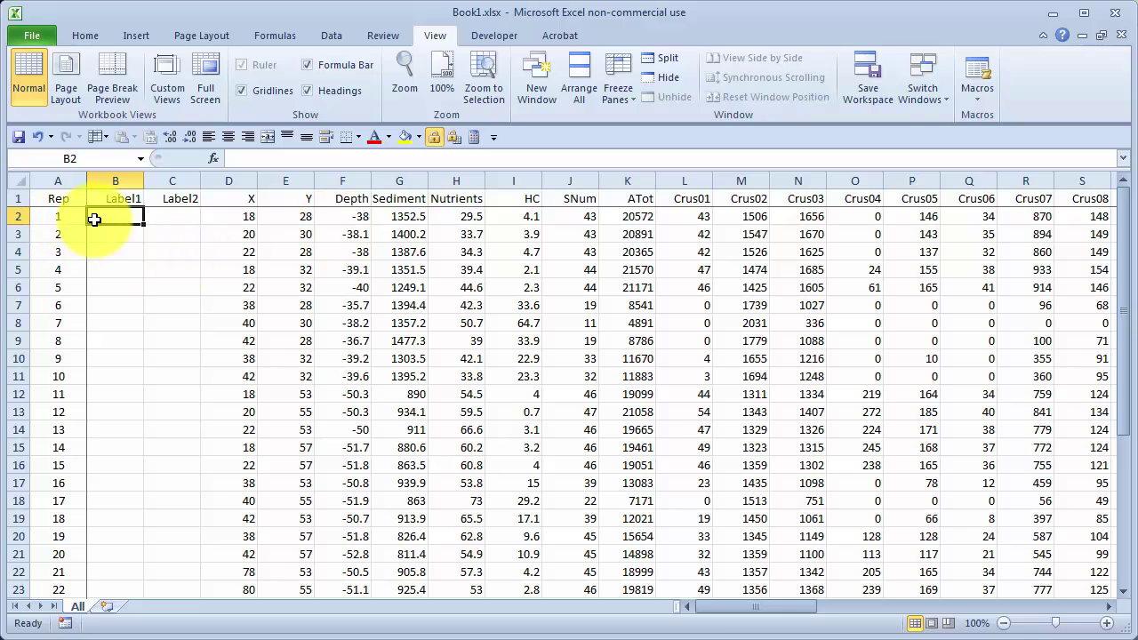
scroll(107, 219, down, 5)
scroll(106, 219, up, 5)
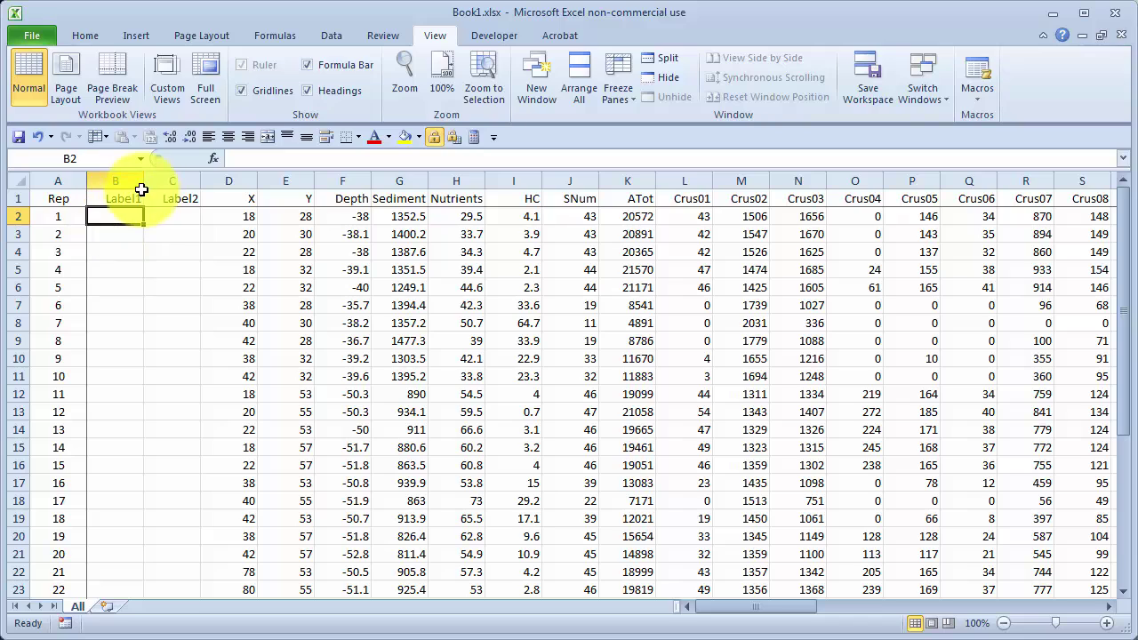
- Insert a new empty column D before X and head it Rep
click(214, 182)
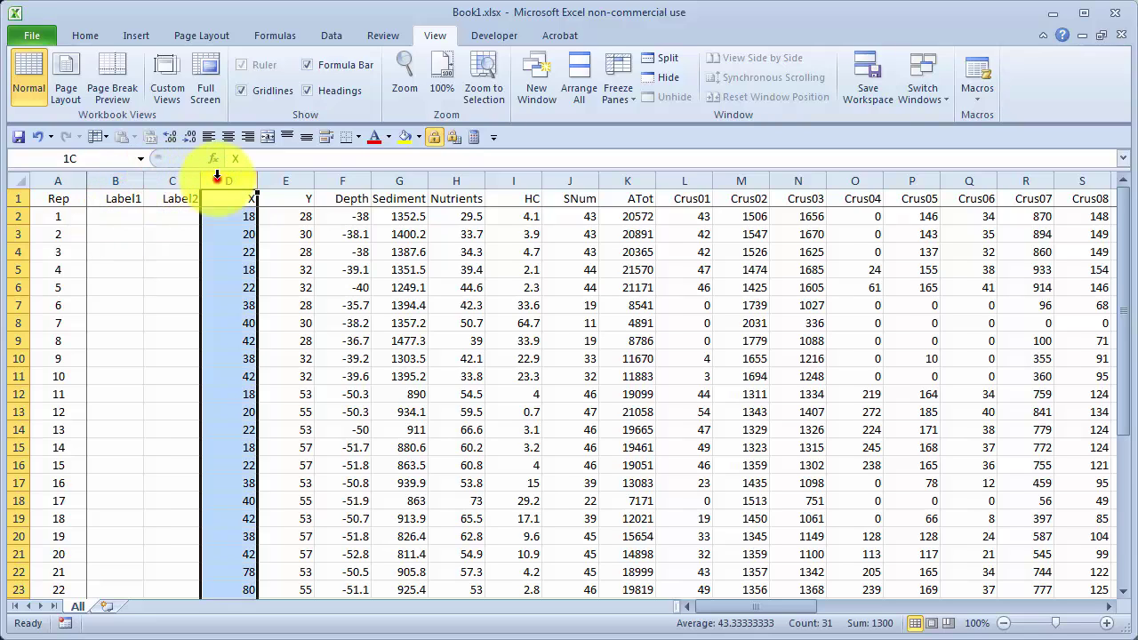
right_click(215, 181)
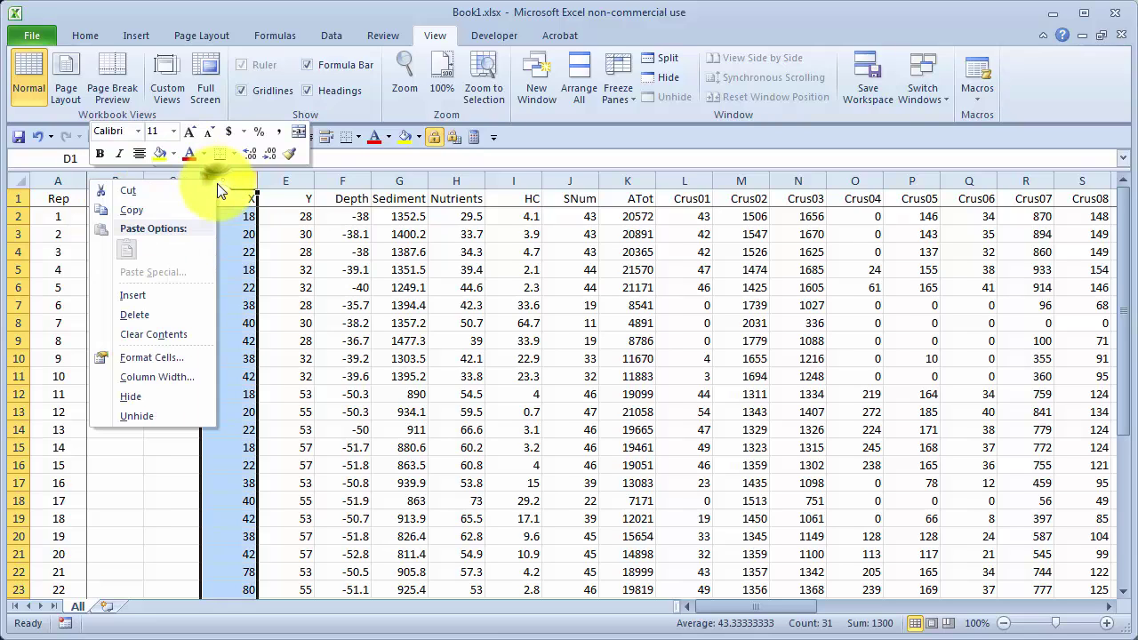
click(187, 296)
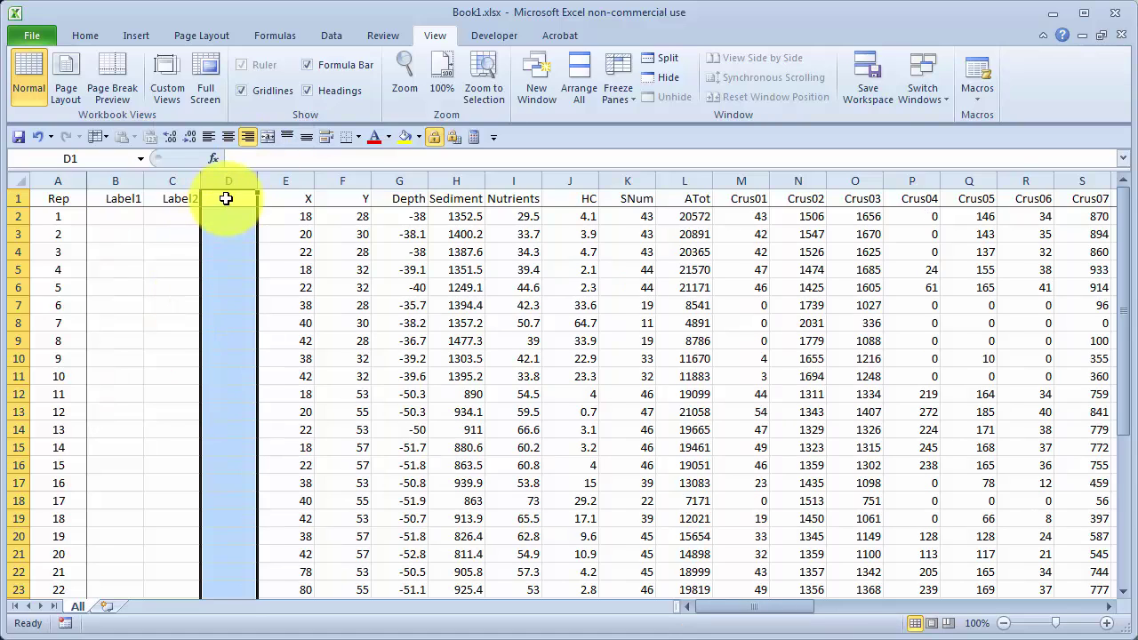
click(228, 198)
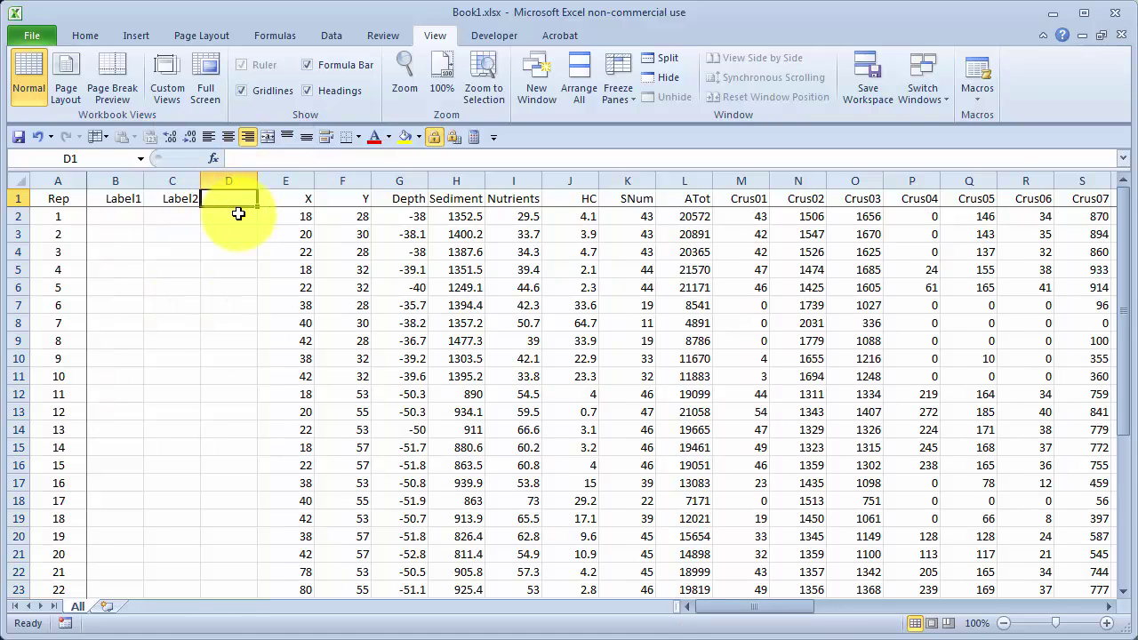
text(R)
text(Rep)
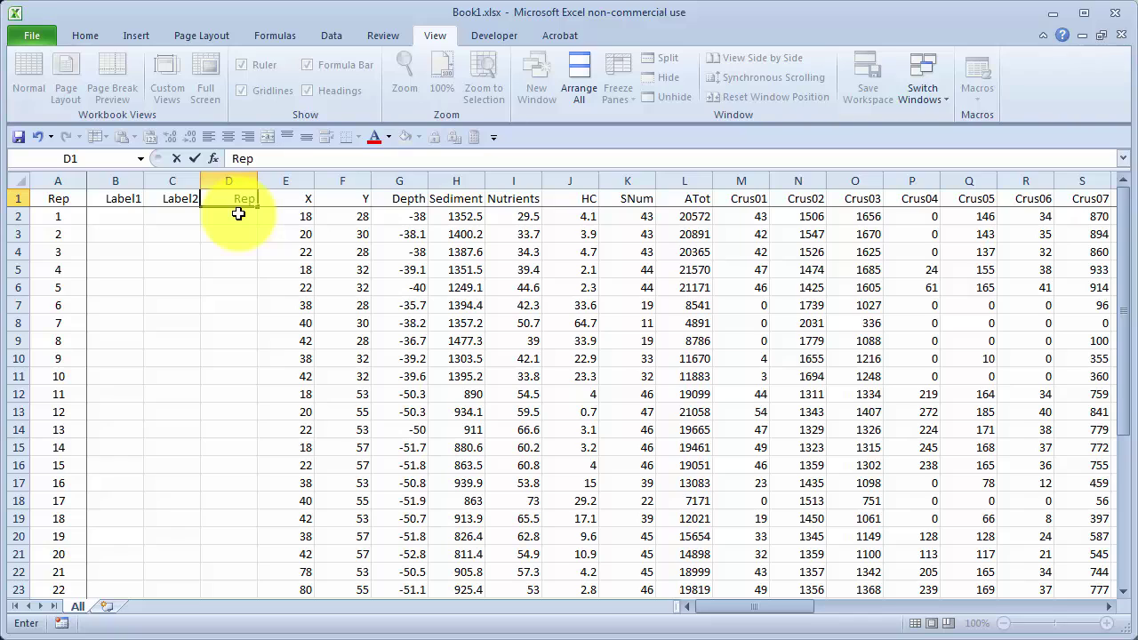
key(Return)
- Rename the Label1 heading in B1 to IvC and Label2 in C1 to Site
key(Up)
key(Left)
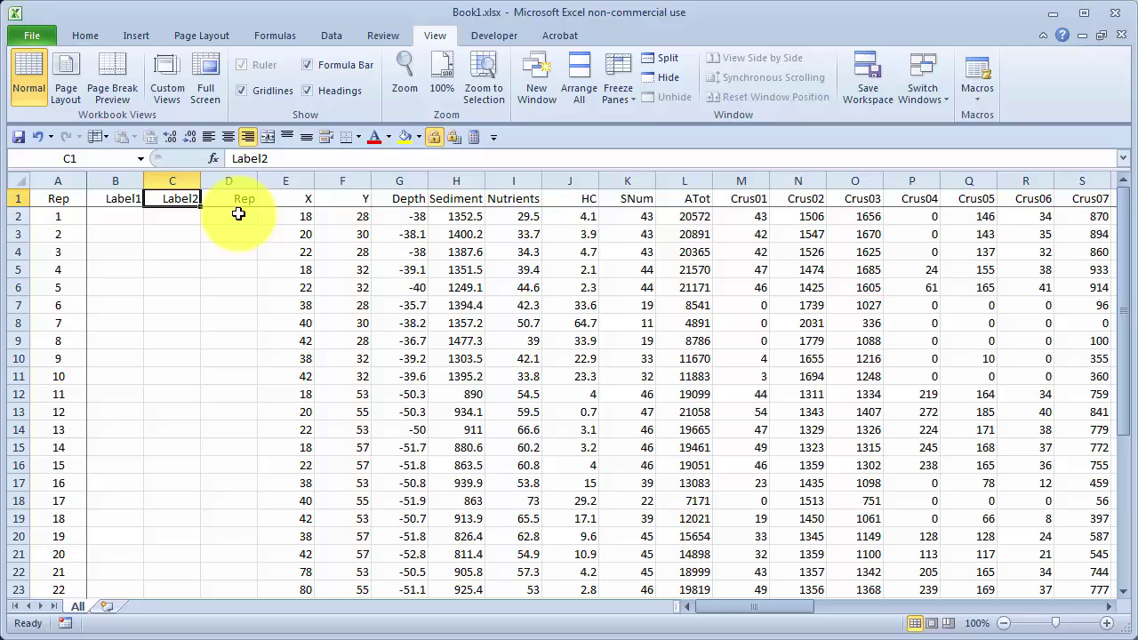
key(Left)
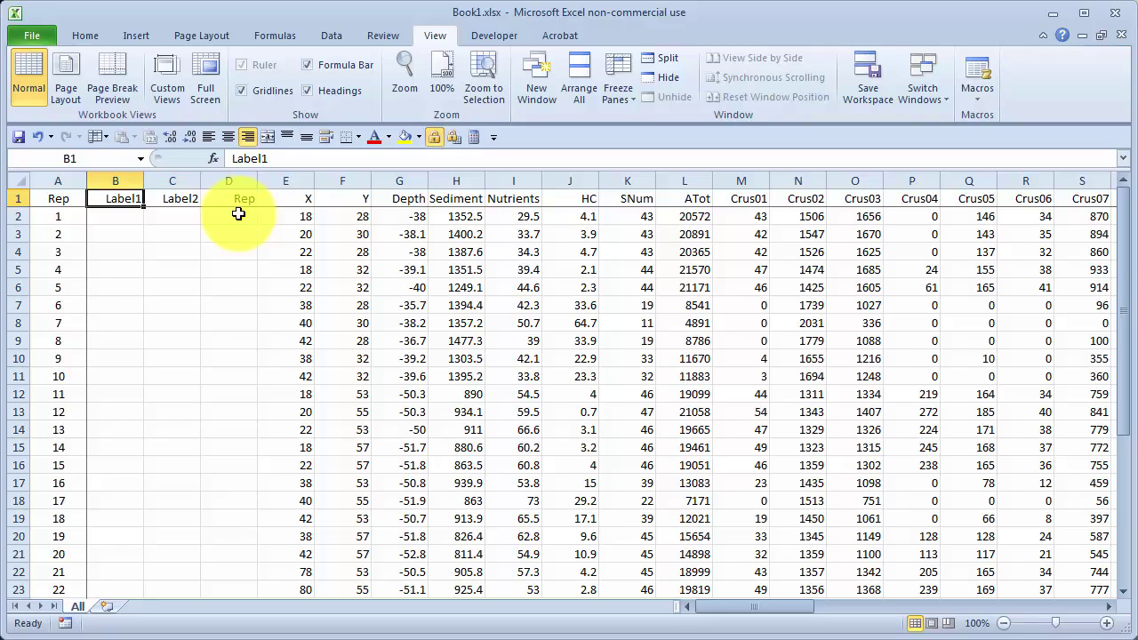
text(Impact)
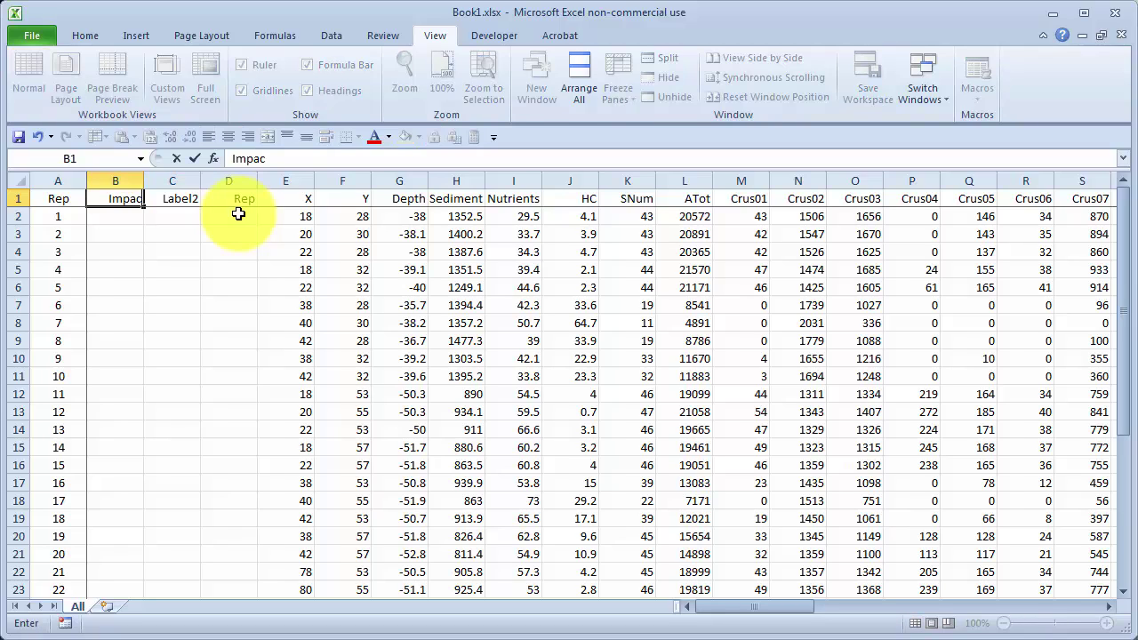
key(BackSpace)
key(BackSpace)
key(BackSpace)
key(BackSpace)
key(BackSpace)
text(vC)
key(Tab)
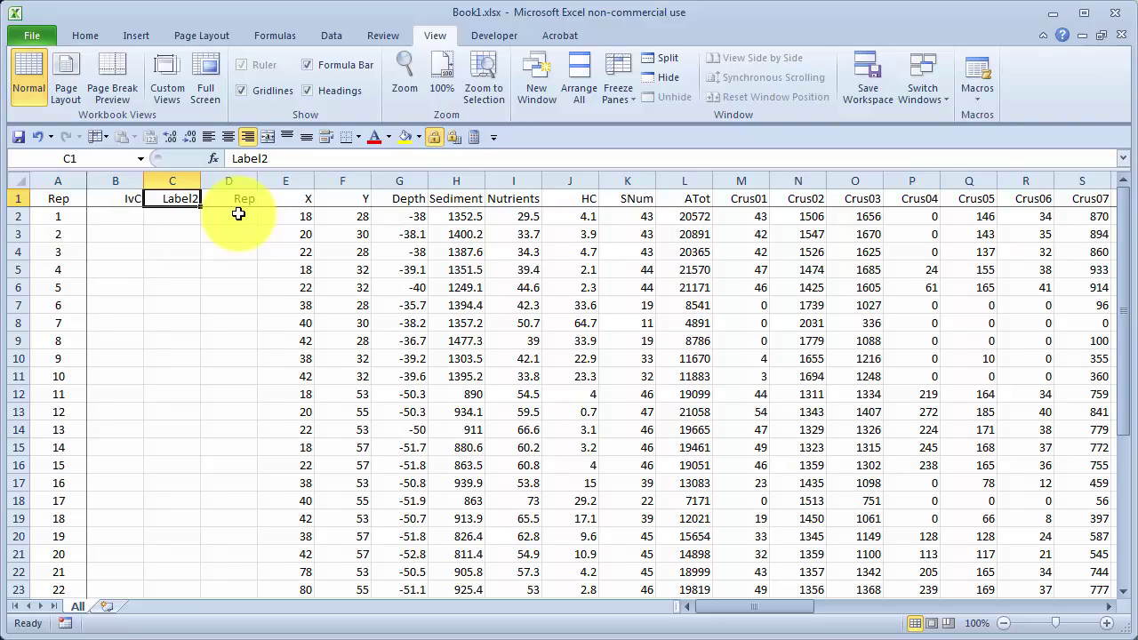
text(Site)
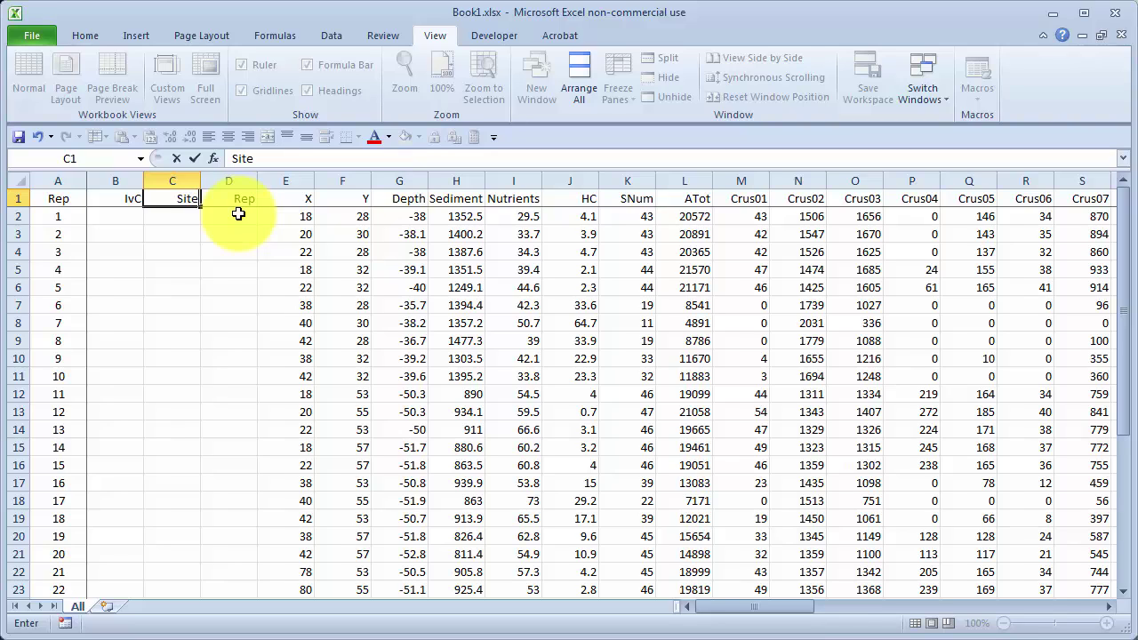
key(Return)
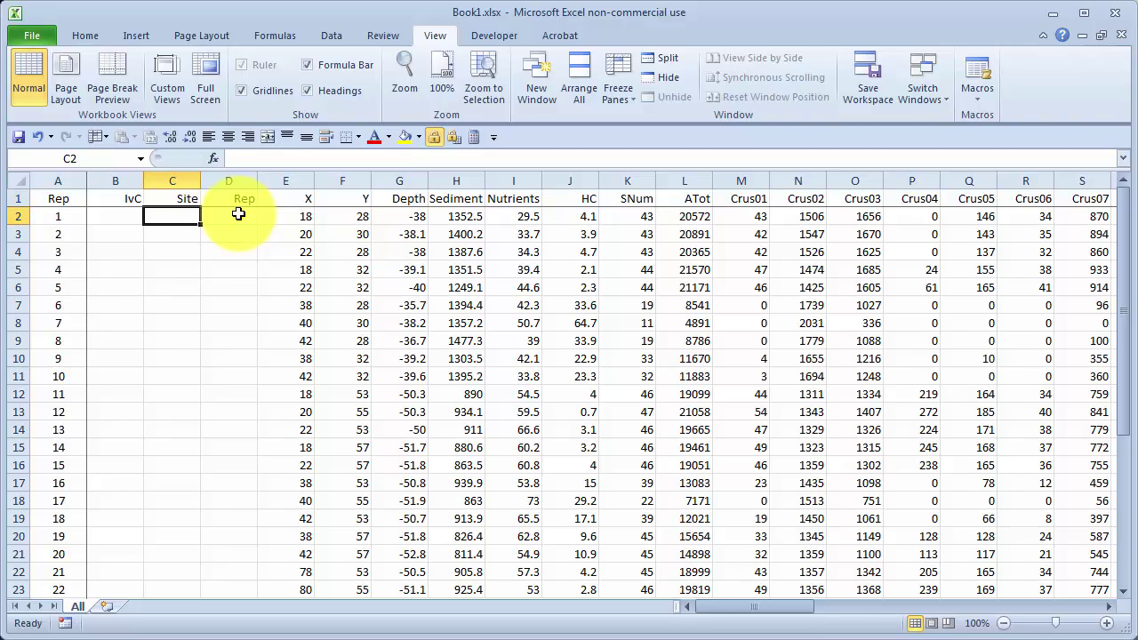
- Enter Rep values 1 and 2 in D2 and D3
click(238, 214)
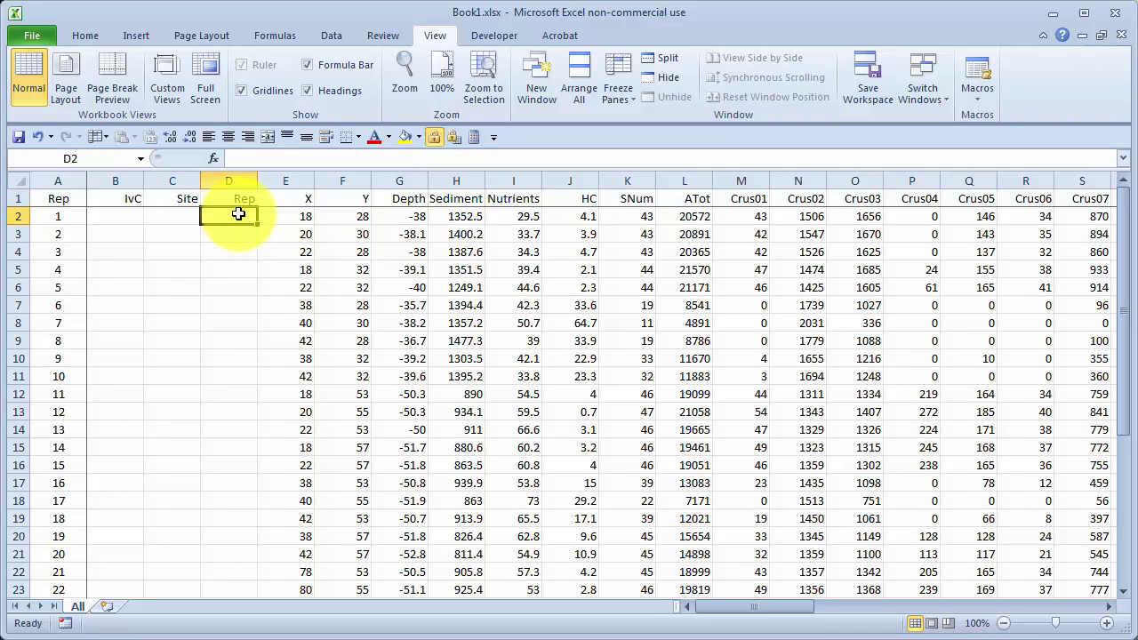
text(1)
key(Return)
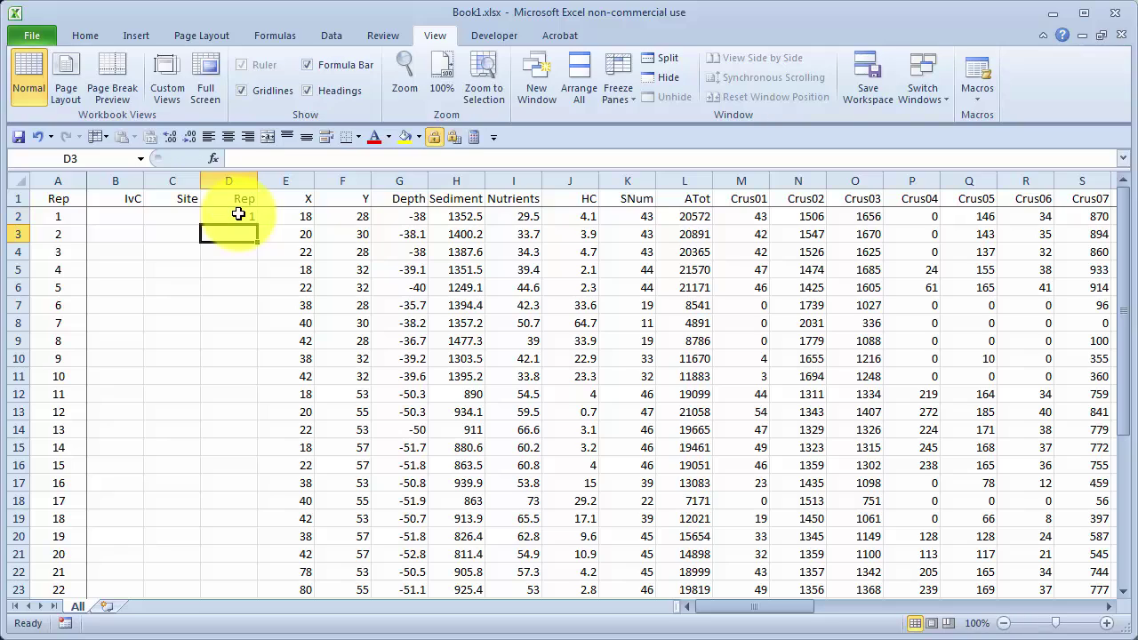
text(2)
key(Return)
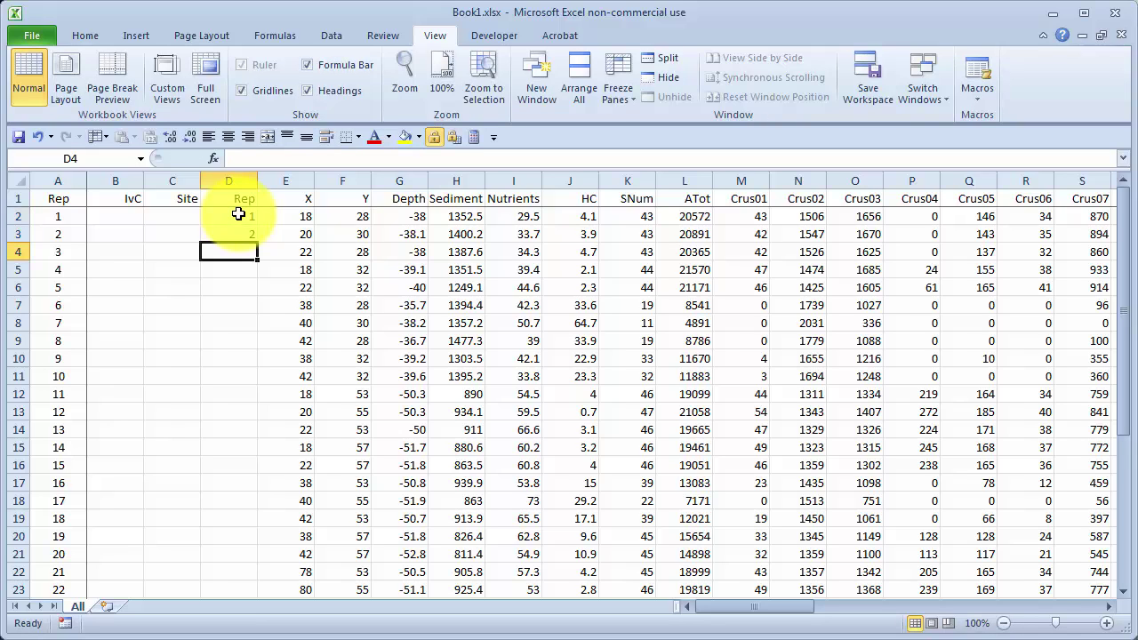
- Copy the 1–5 Rep block and fill column D so it repeats 1–5 down to row 31
drag(238, 215, 251, 295)
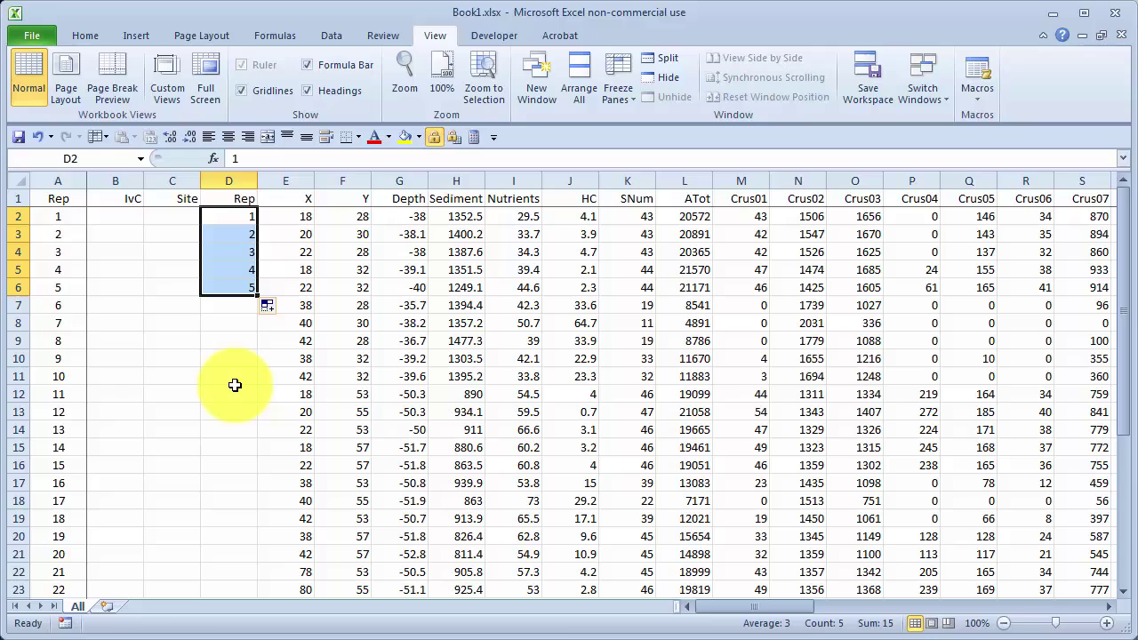
key(ctrl+c)
click(228, 308)
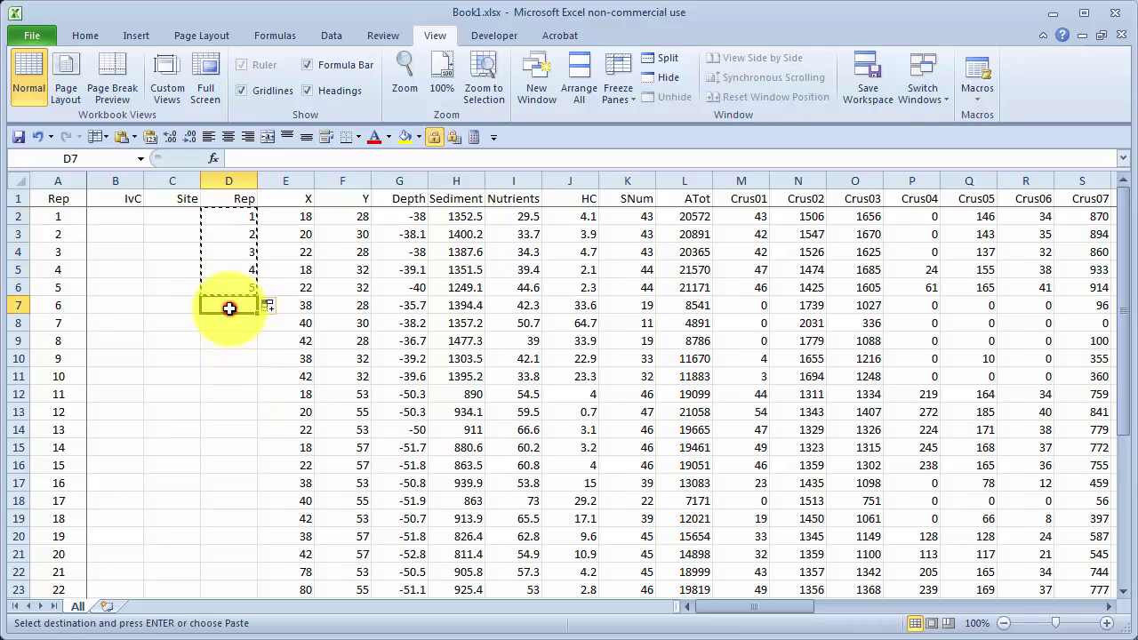
key(ctrl+v)
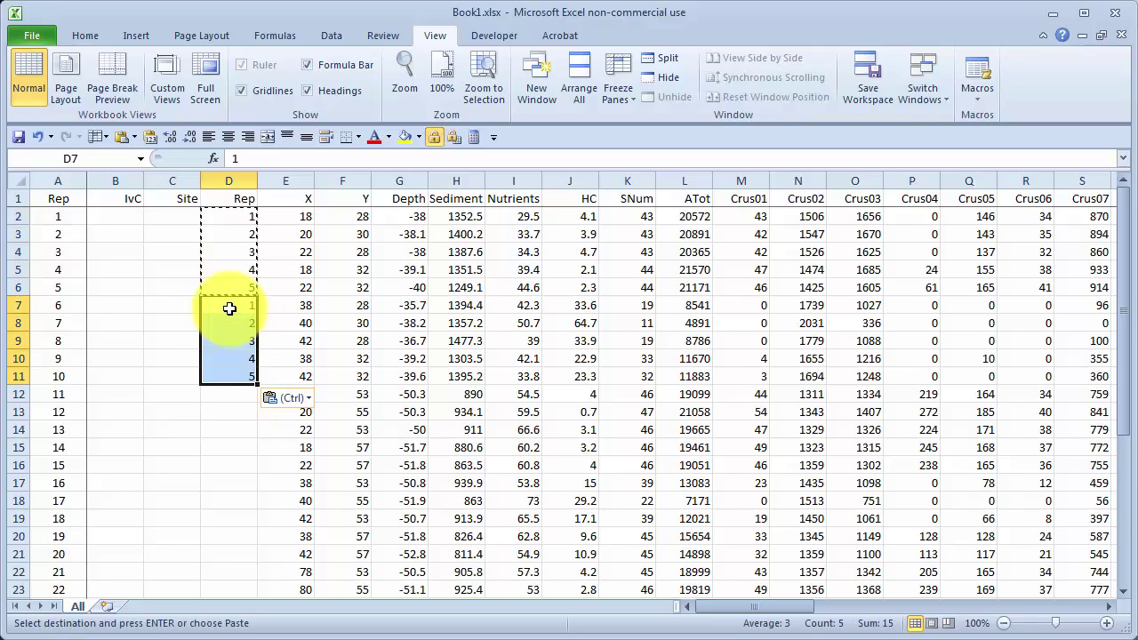
click(224, 392)
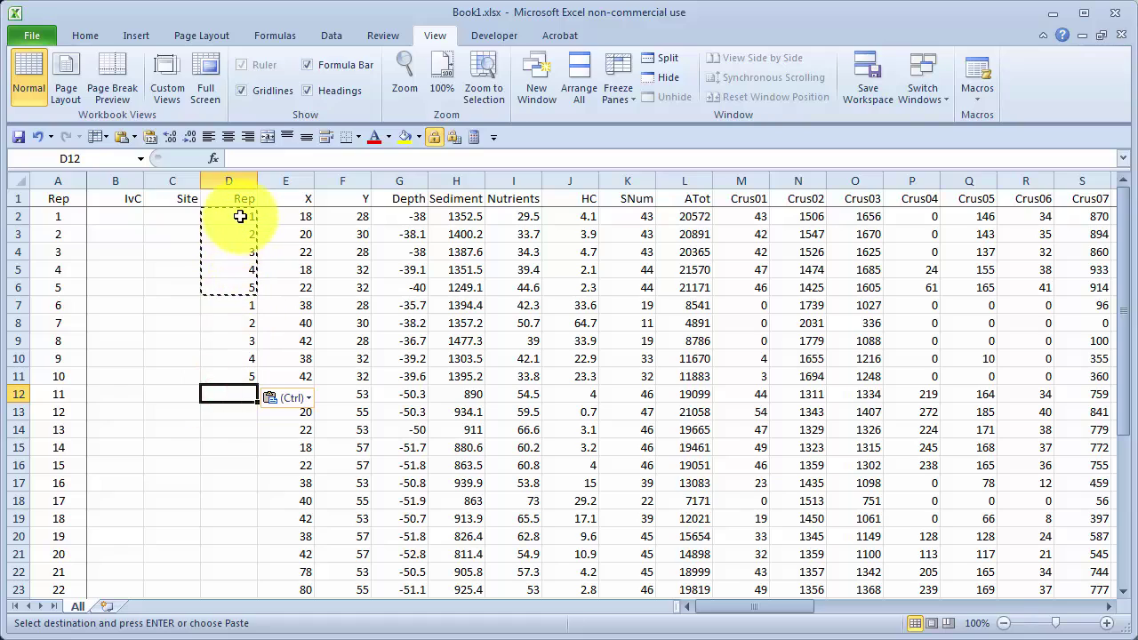
drag(241, 216, 229, 372)
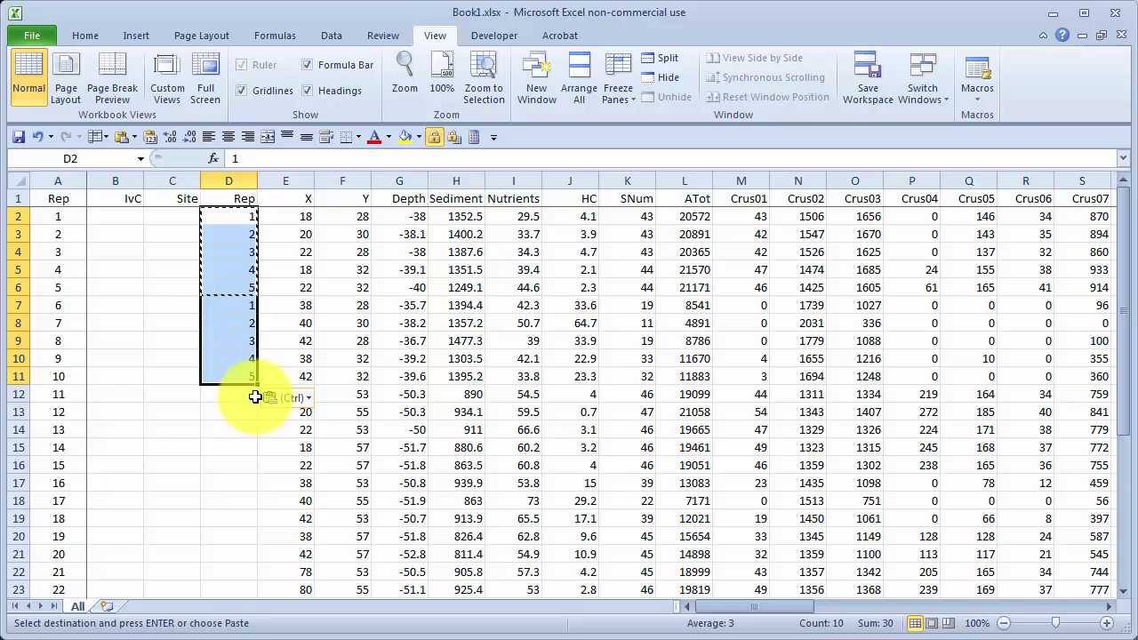
drag(257, 384, 258, 520)
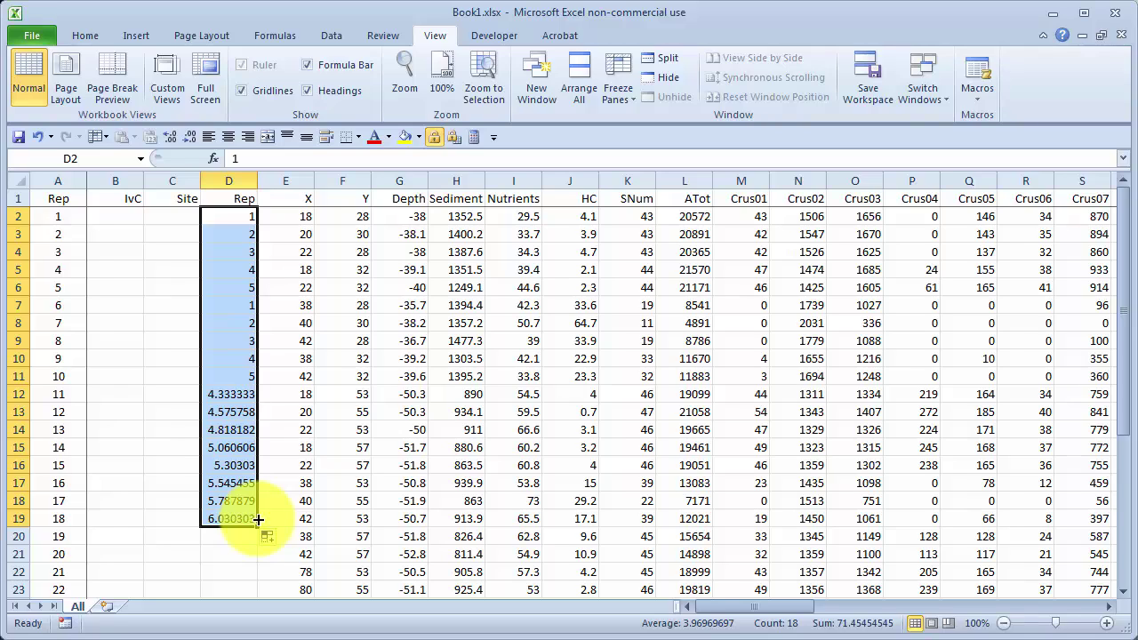
drag(258, 526, 244, 393)
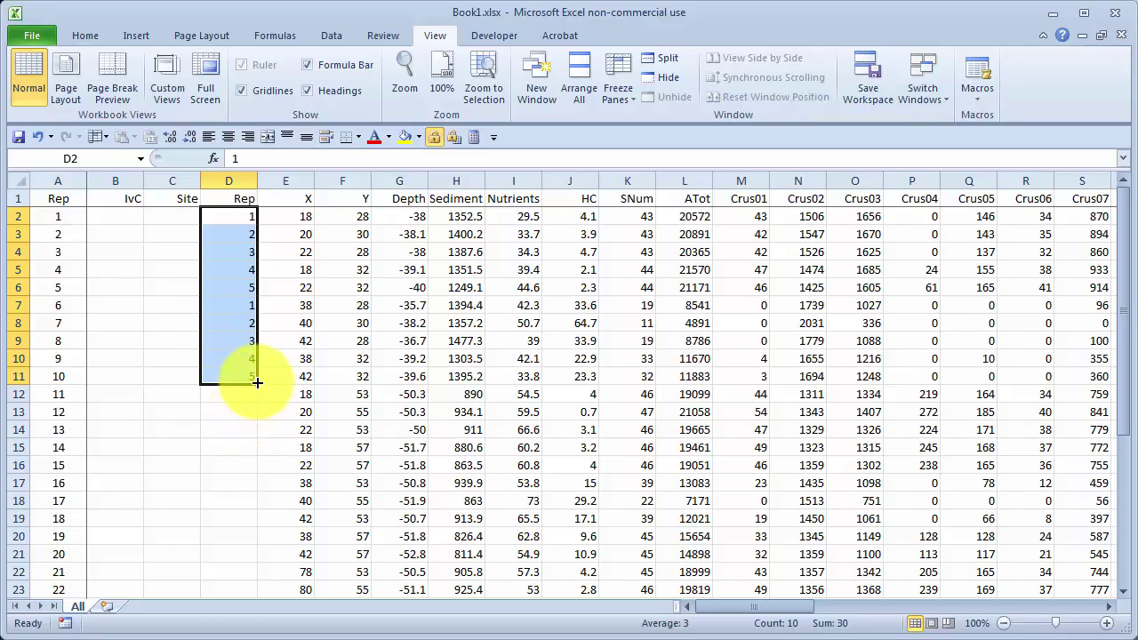
drag(256, 384, 252, 560)
scroll(250, 554, up, 3)
scroll(250, 555, up, 1)
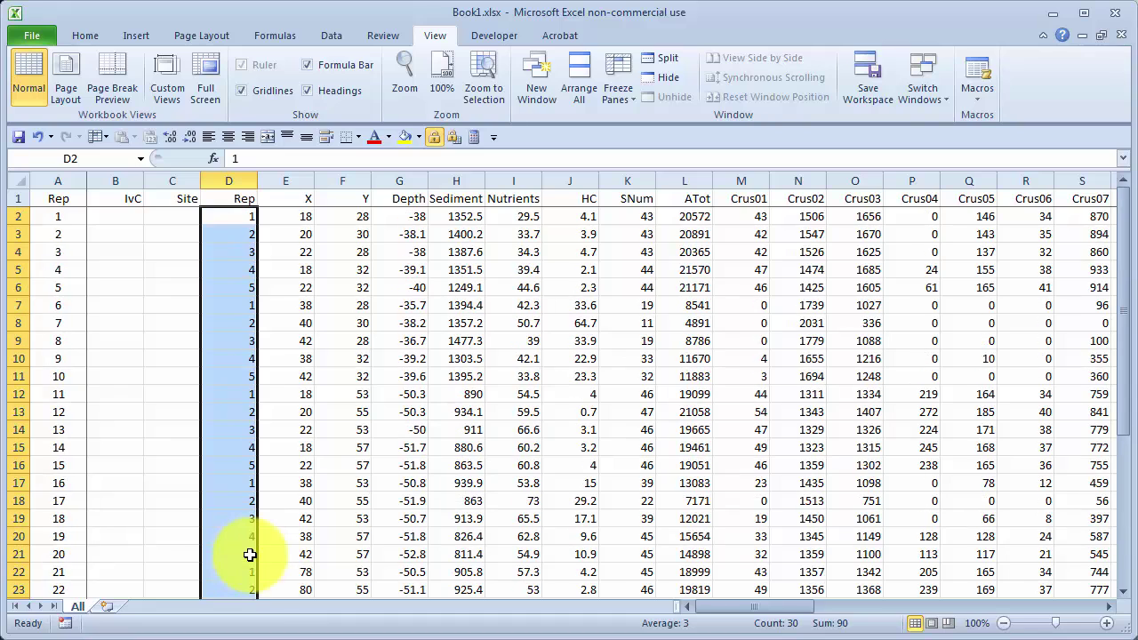
- Enter site number 1 in C2 through C6
click(180, 217)
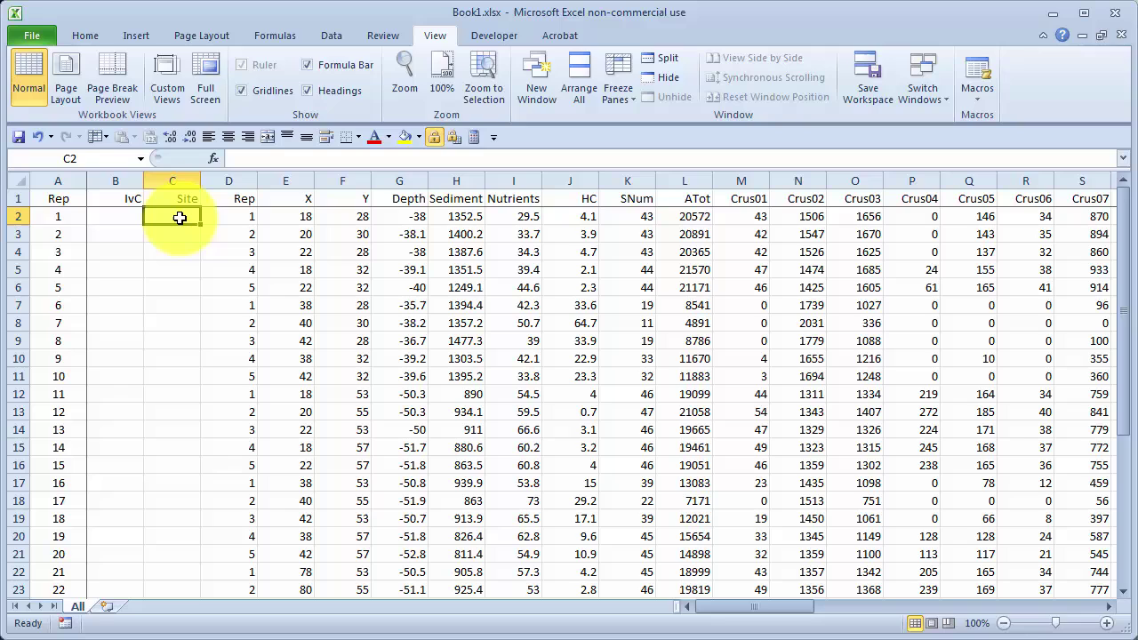
text(1)
key(Return)
text(1)
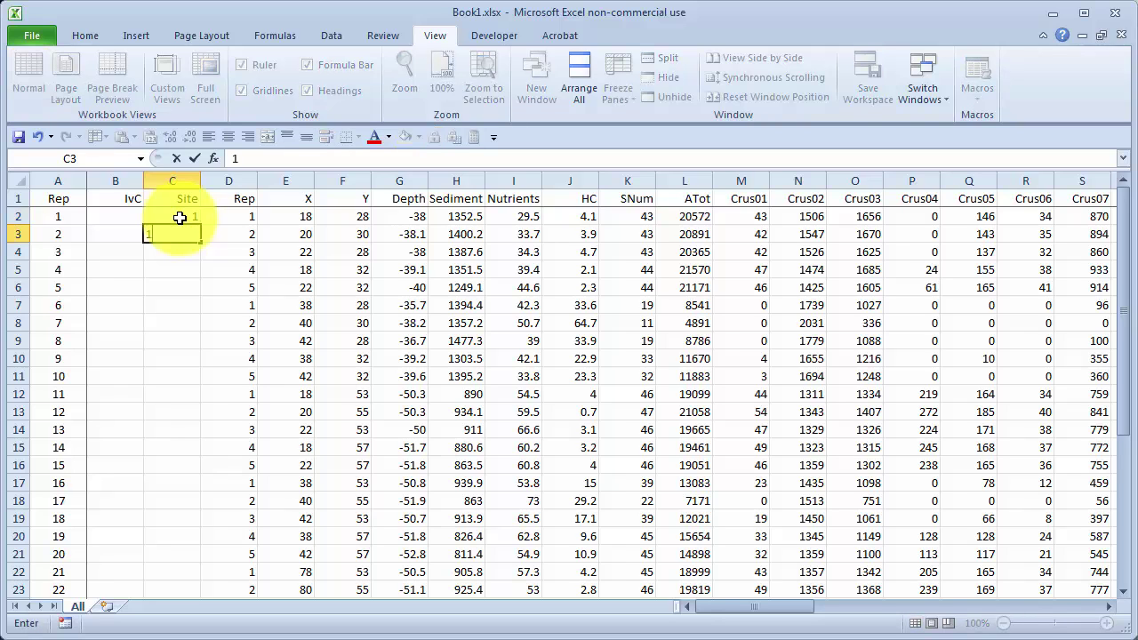
key(Return)
text(1)
key(Return)
text(1)
key(Return)
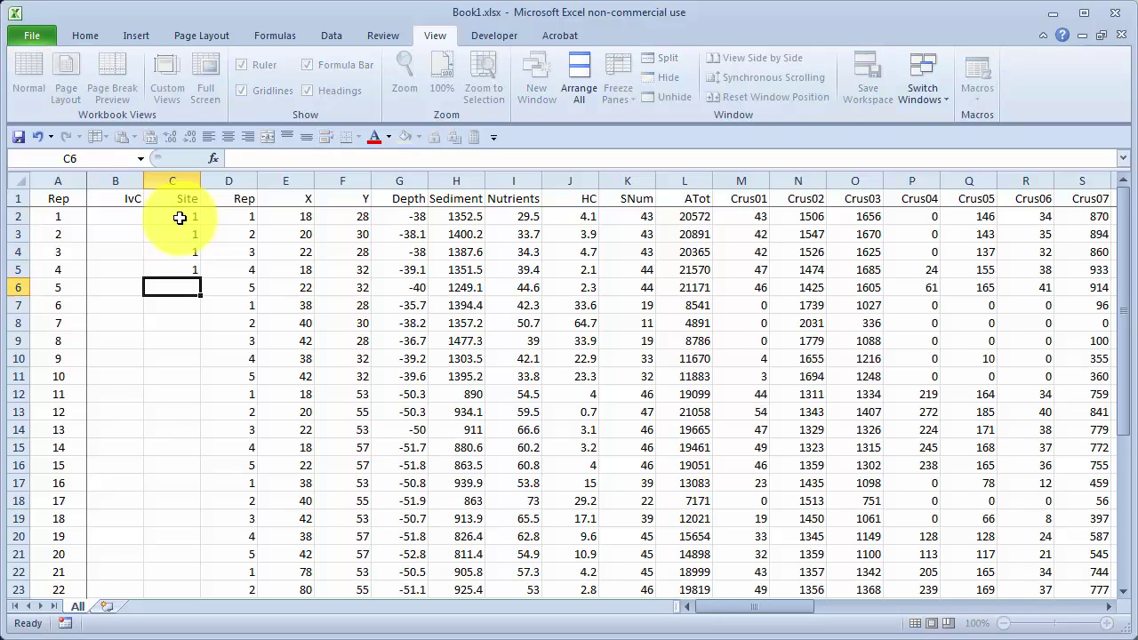
text(1)
key(Return)
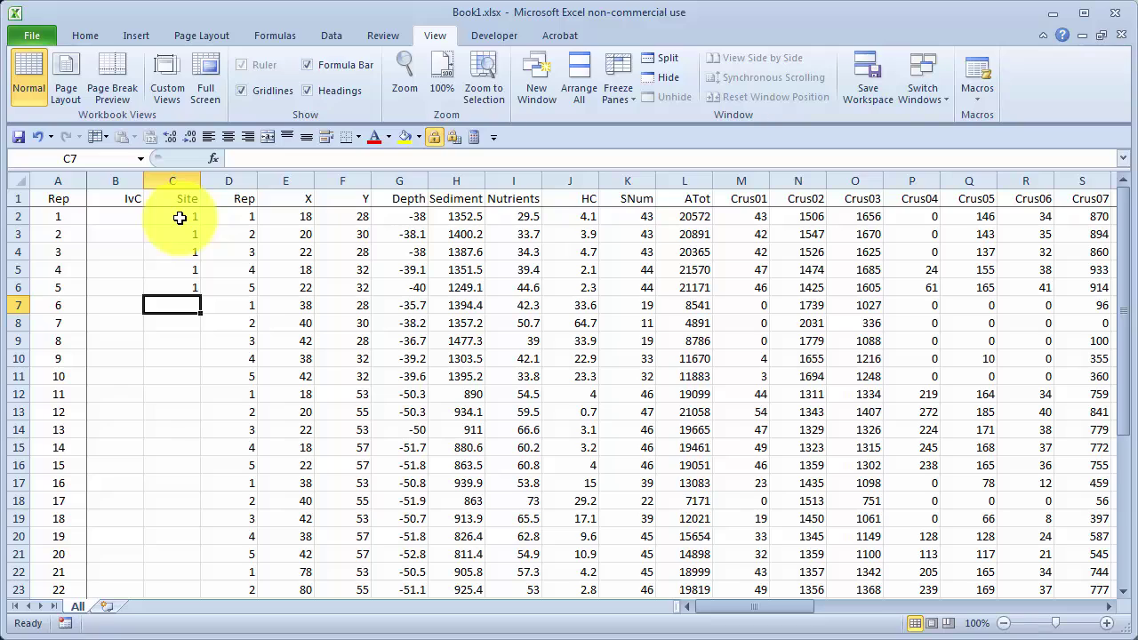
- Fill site number 2 into C7 through C11
text(2)
key(Return)
text(2)
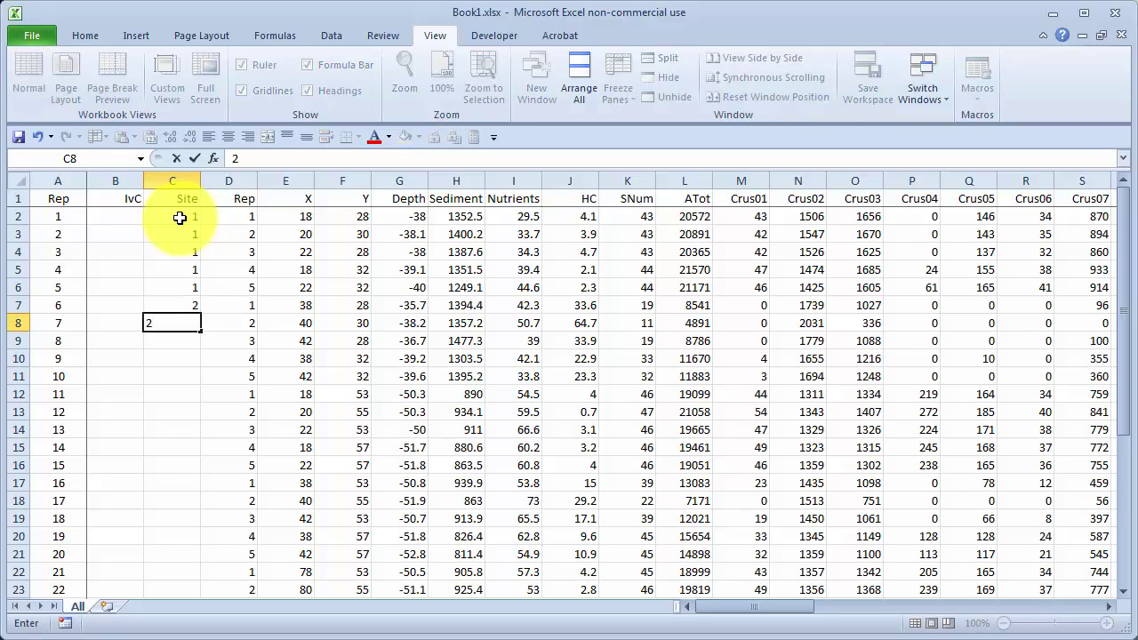
key(Up)
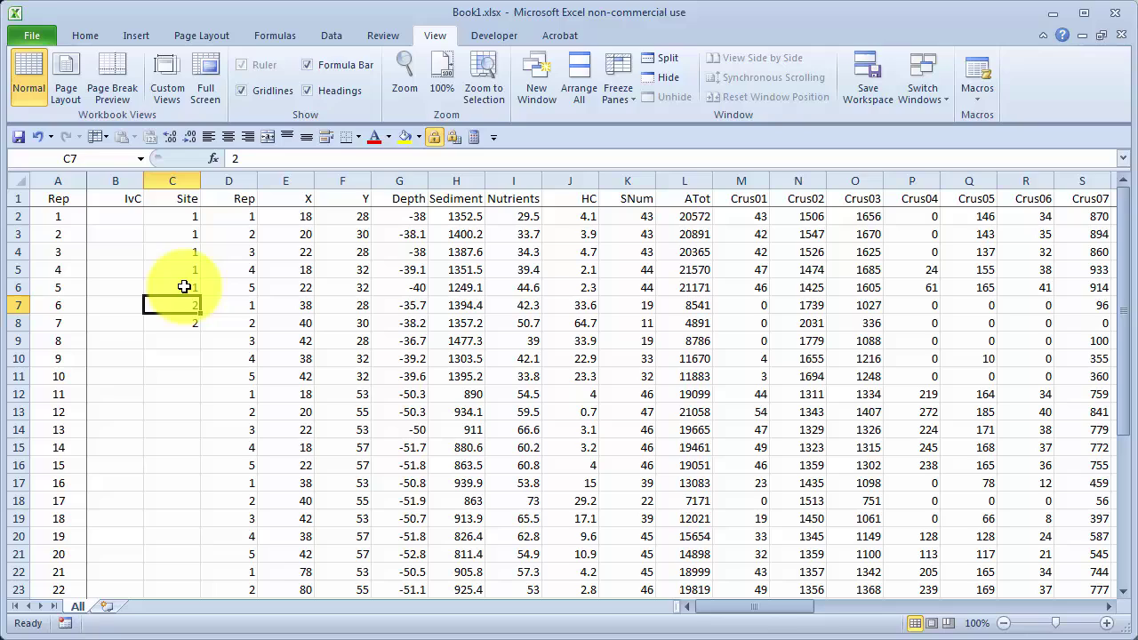
mouse_move(184, 287)
mouse_down()
mouse_move(200, 462)
mouse_move(192, 302)
mouse_up()
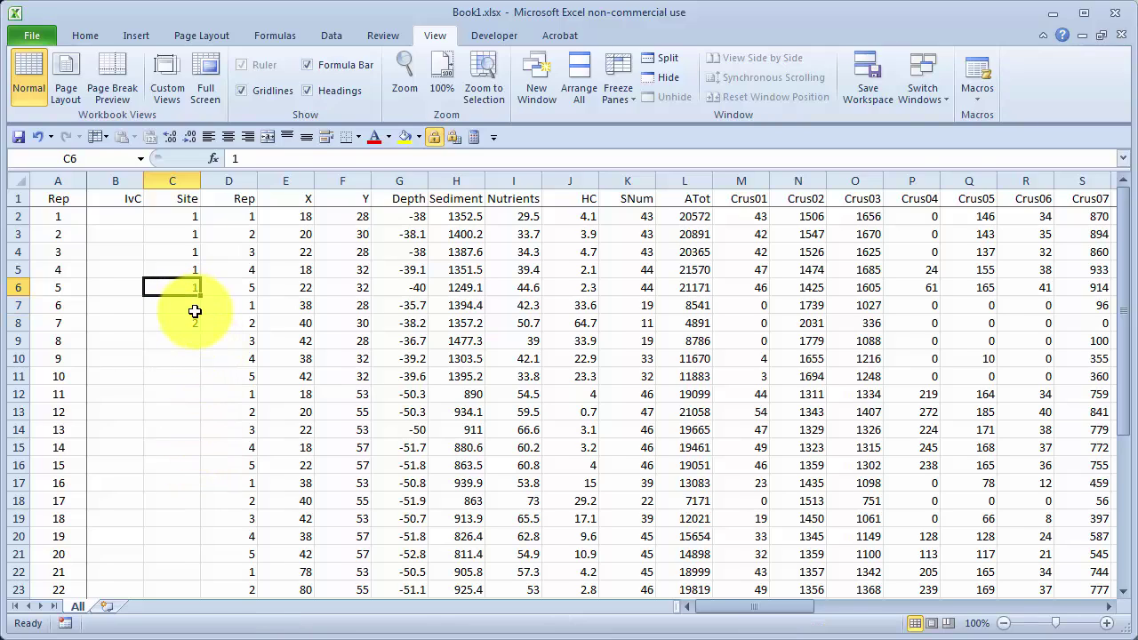
click(179, 310)
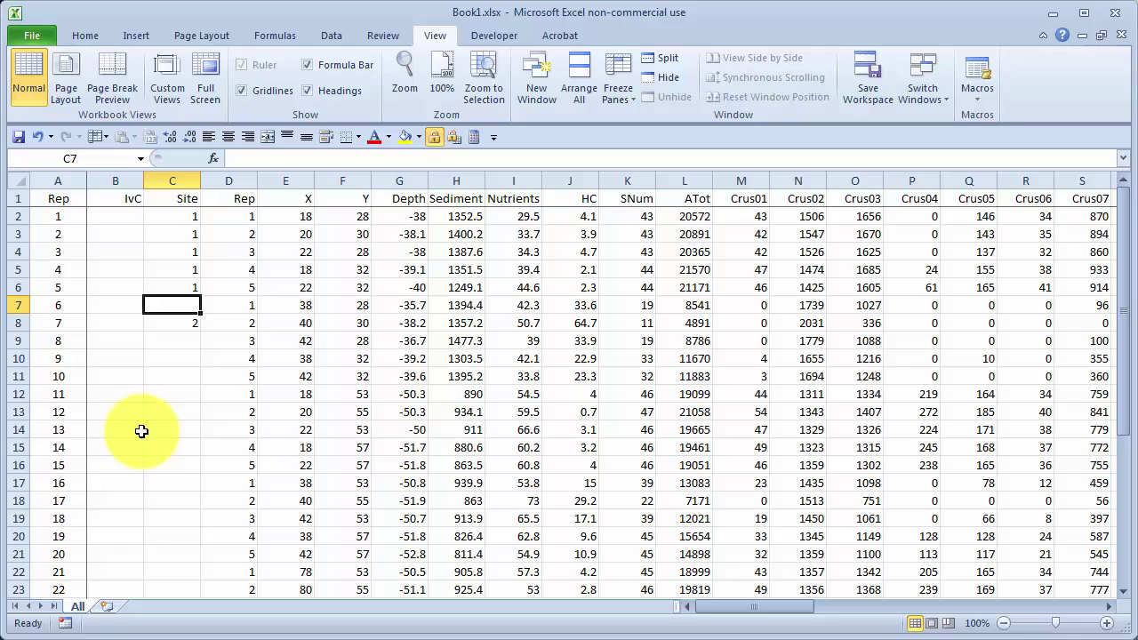
text(2)
key(ctrl+Return)
drag(201, 312, 193, 380)
click(189, 322)
key(ctrl+z)
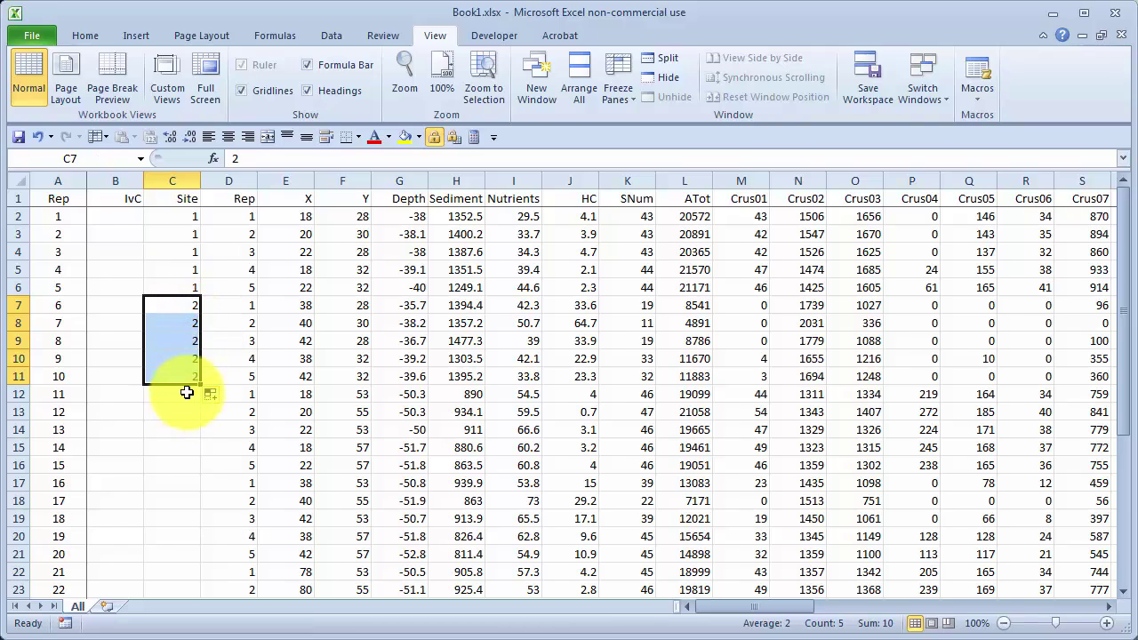
click(183, 395)
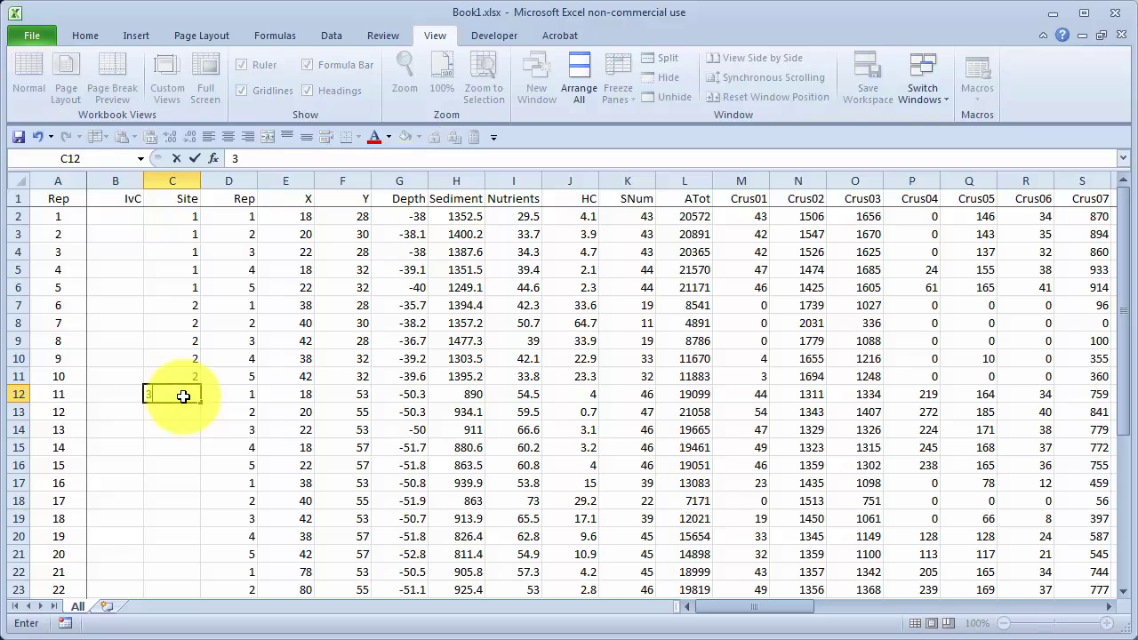
- Fill site number 3 into C12 through C16
text(3)
click(185, 412)
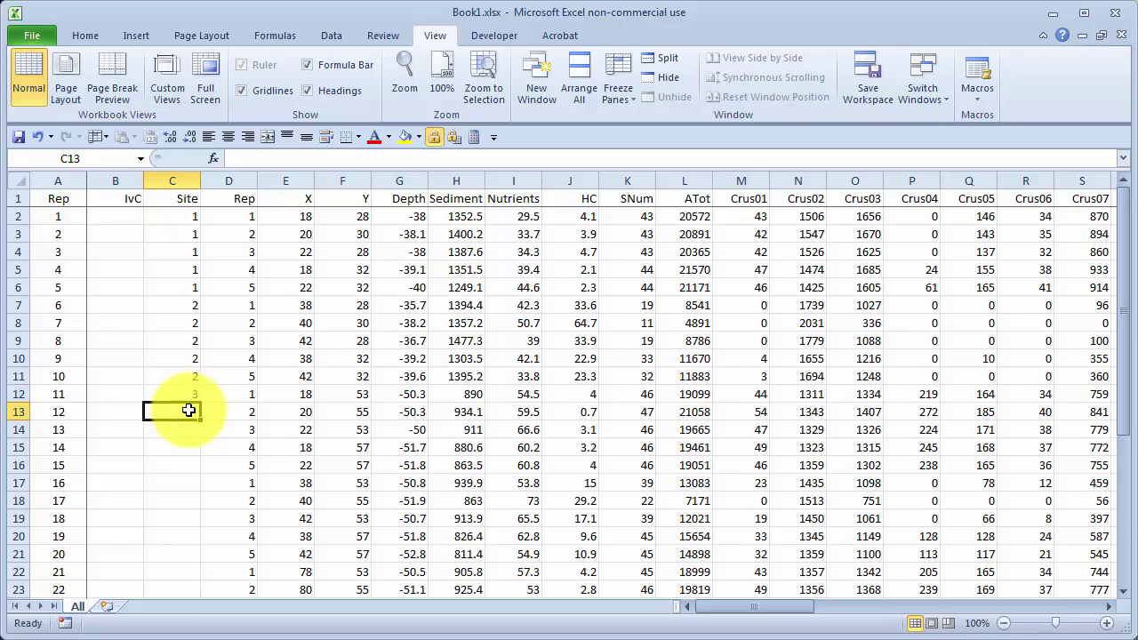
text(3)
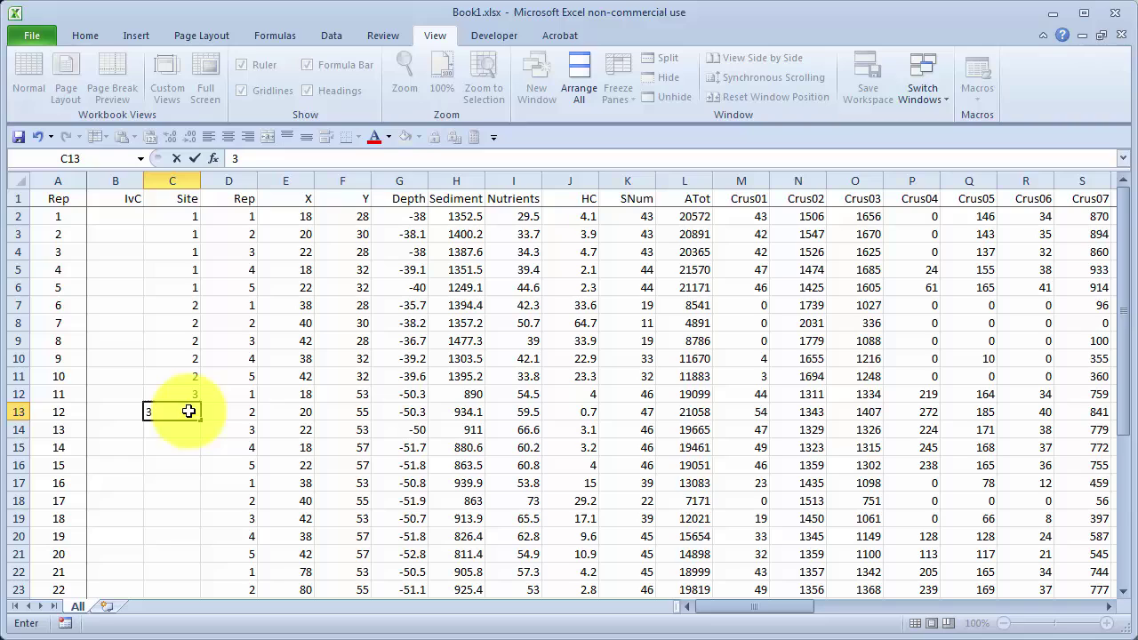
click(188, 429)
drag(190, 395, 192, 471)
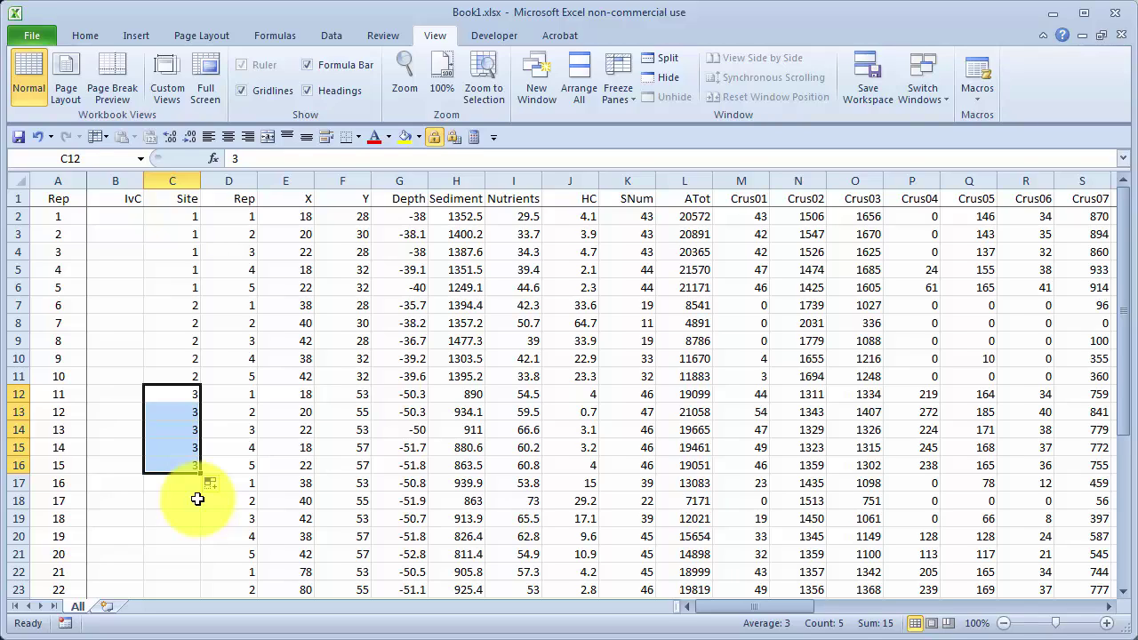
- Enter =C12+1 in C17 and fill it down to C31 for sites 4–6
click(186, 482)
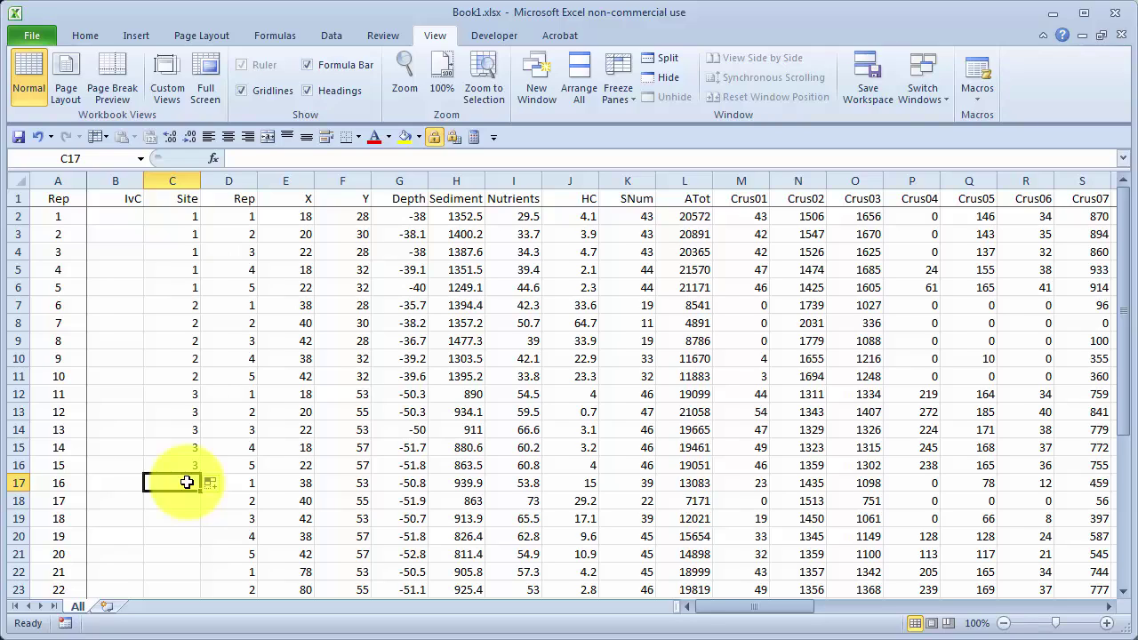
text(=)
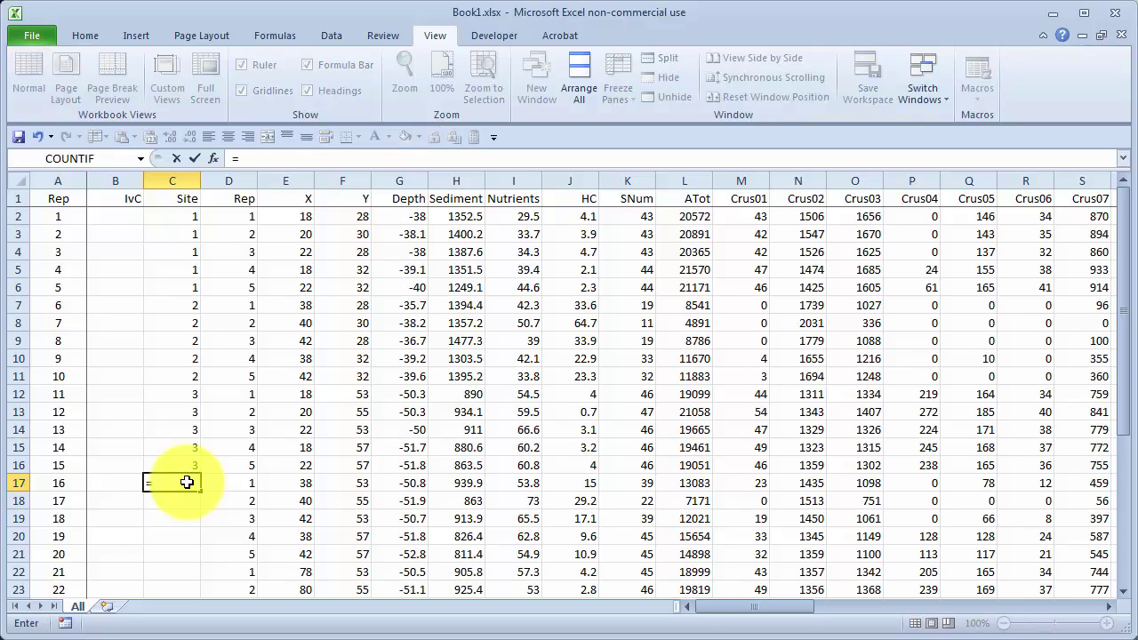
click(188, 392)
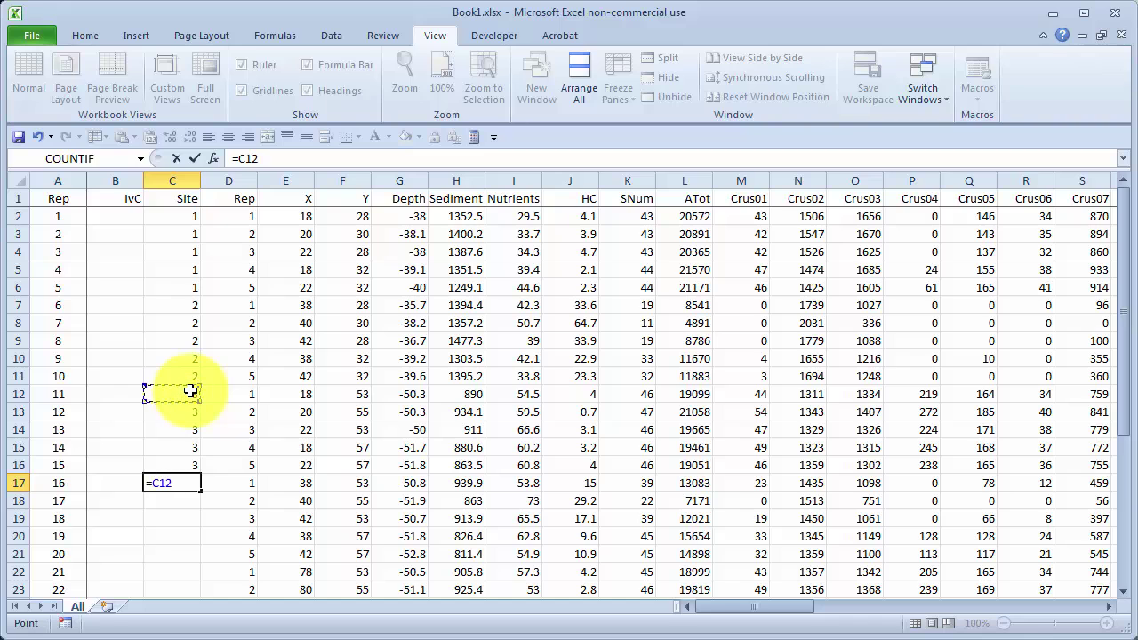
text(+1)
key(Return)
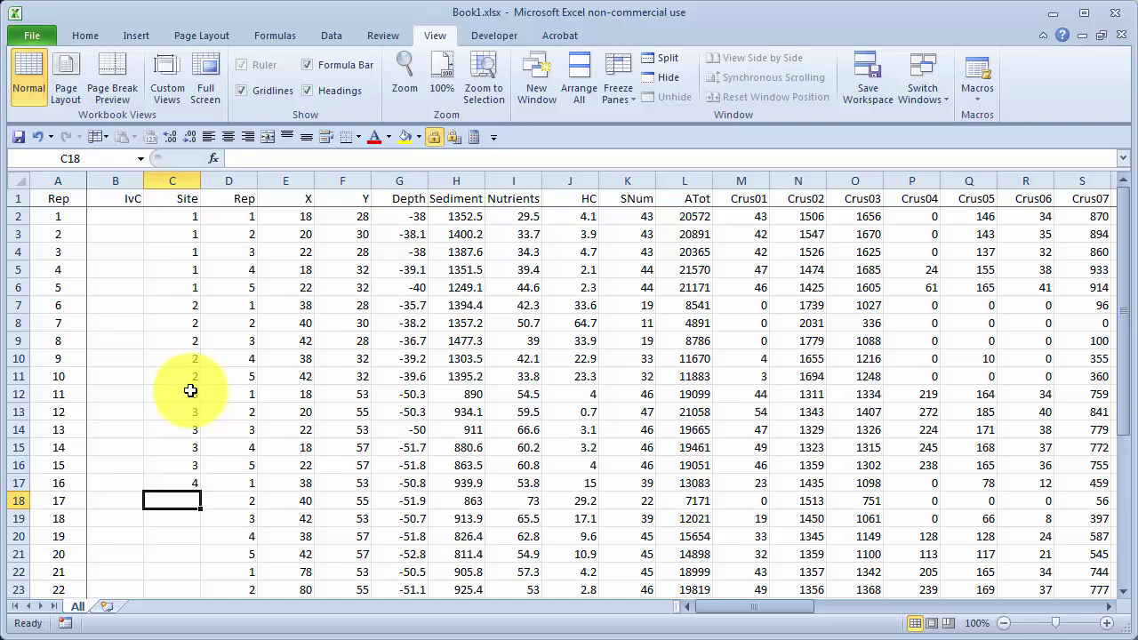
scroll(190, 391, down, 3)
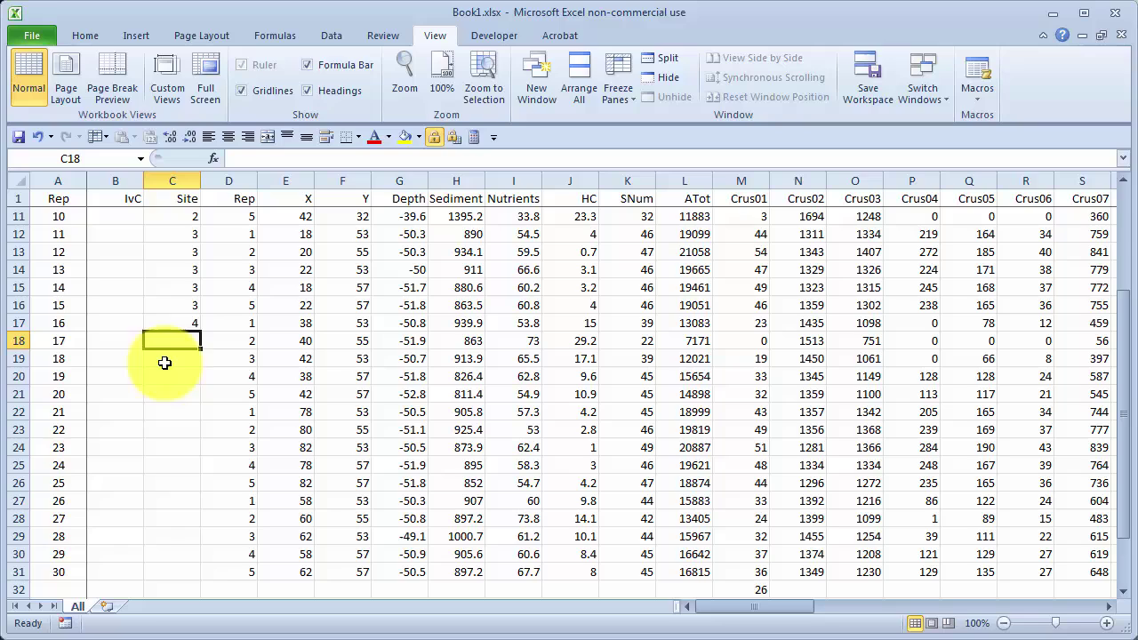
drag(201, 348, 179, 573)
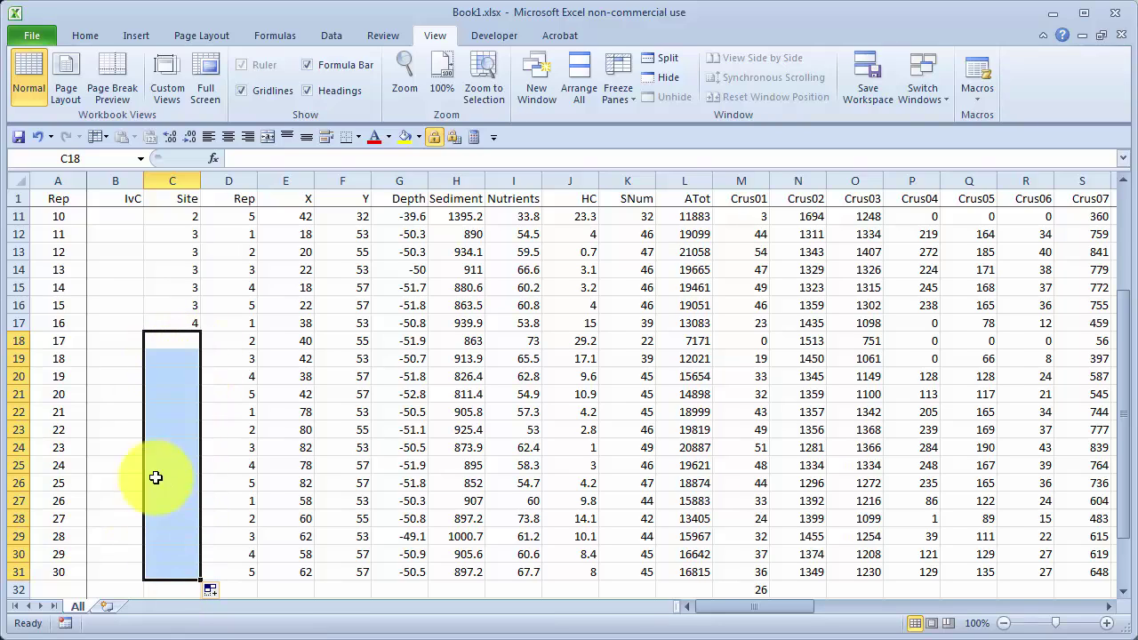
click(172, 324)
drag(201, 333, 214, 578)
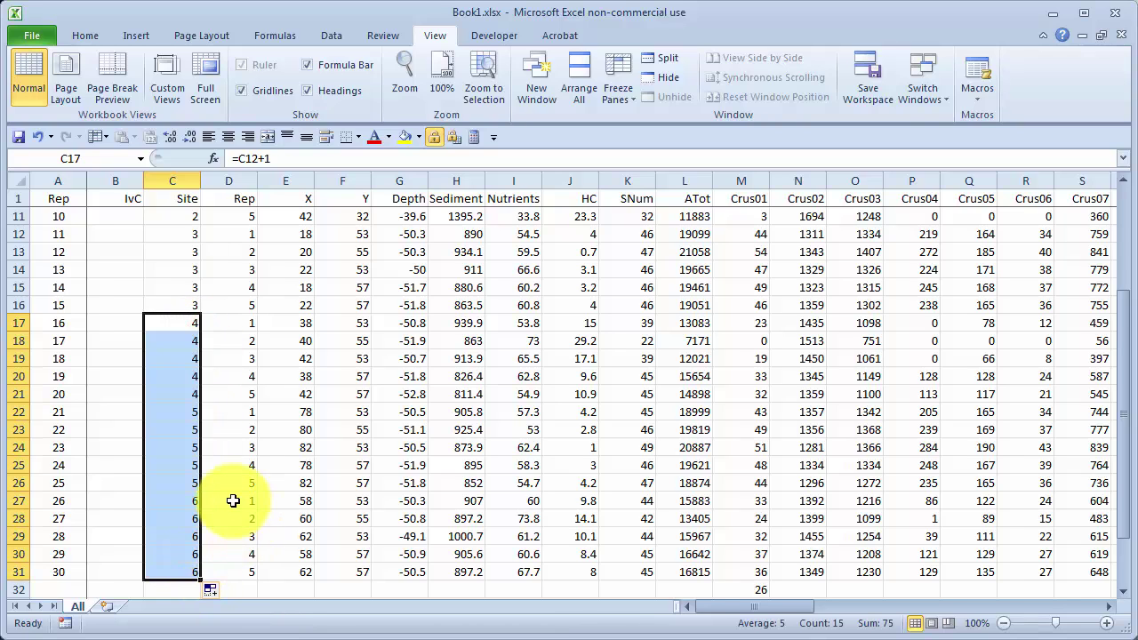
scroll(234, 500, up, 3)
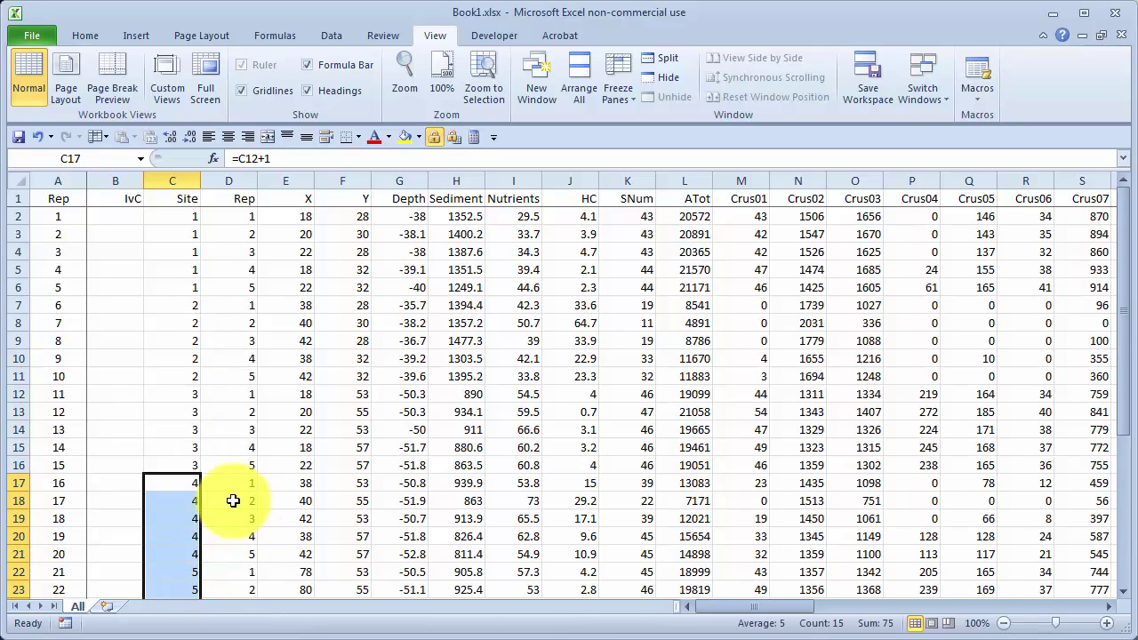
- Enter Im in B2, right-align the IvC column, and fill Im down to B6
click(105, 218)
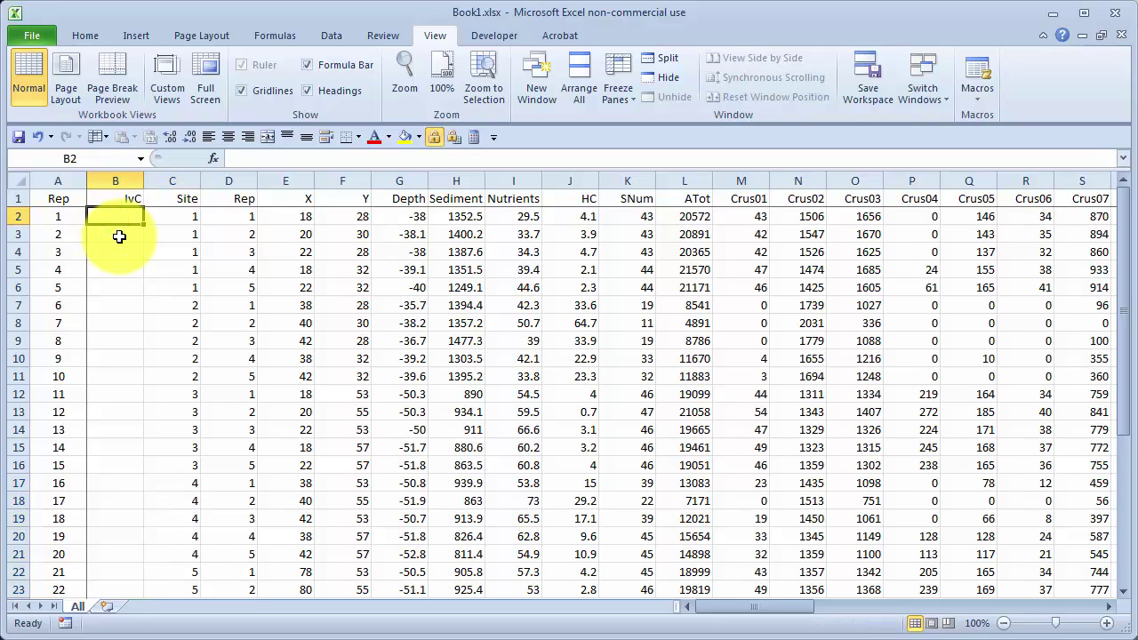
text(Im)
key(ctrl+Return)
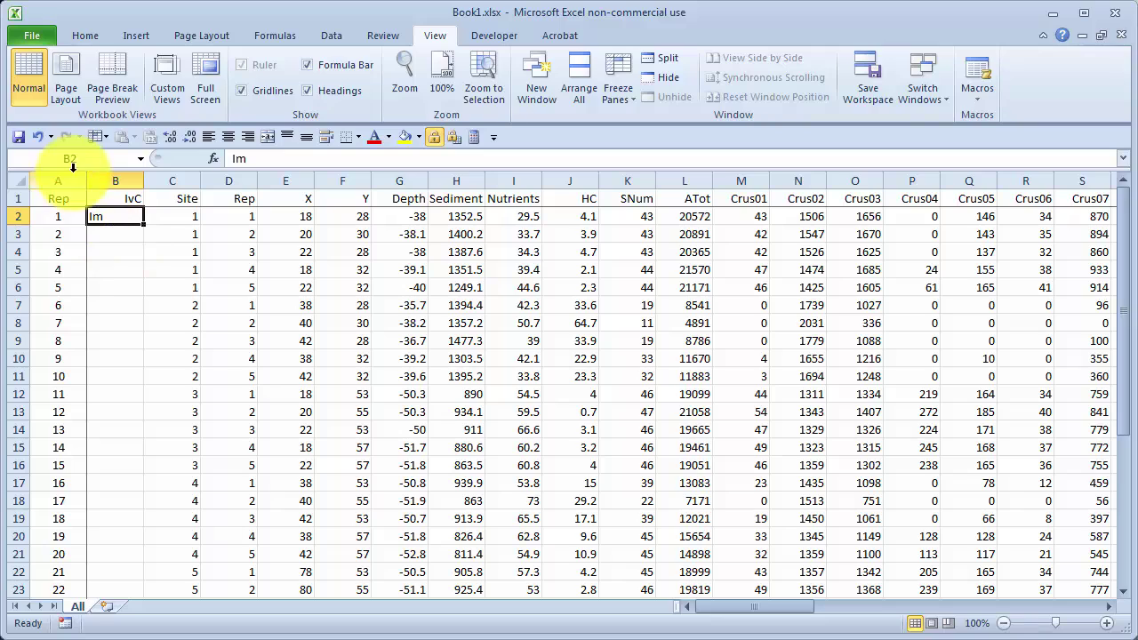
click(111, 181)
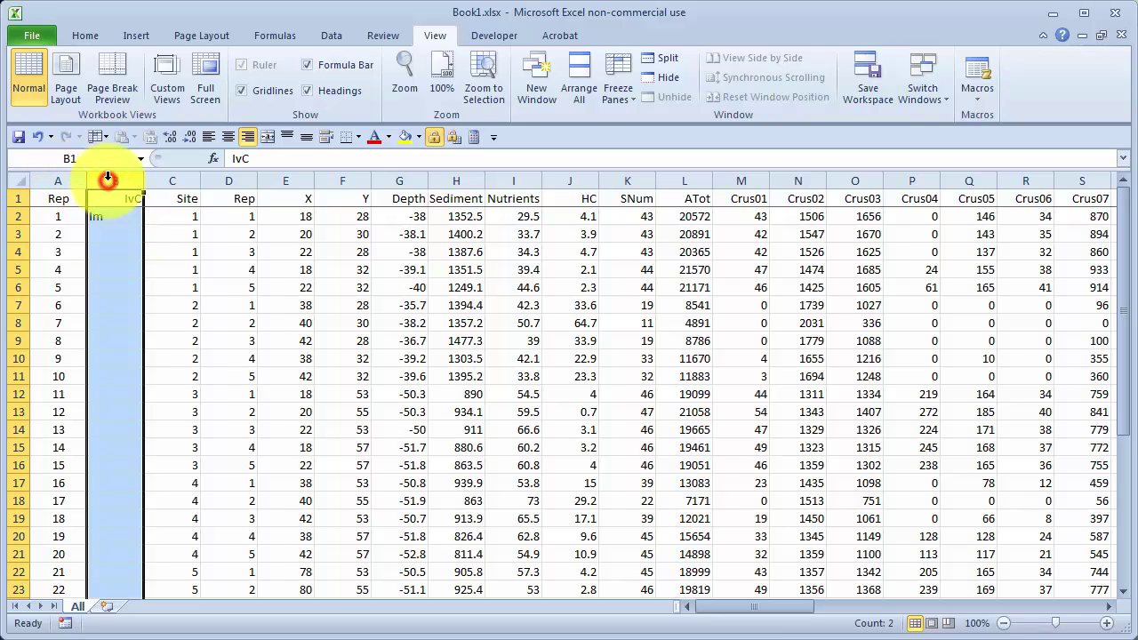
click(253, 139)
click(249, 137)
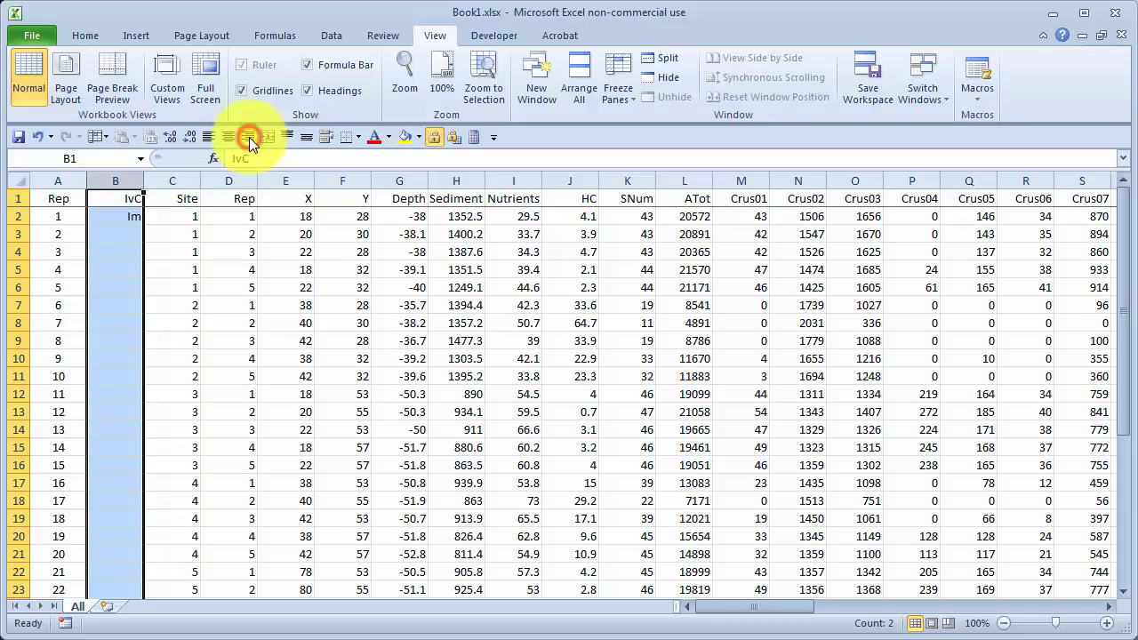
click(127, 218)
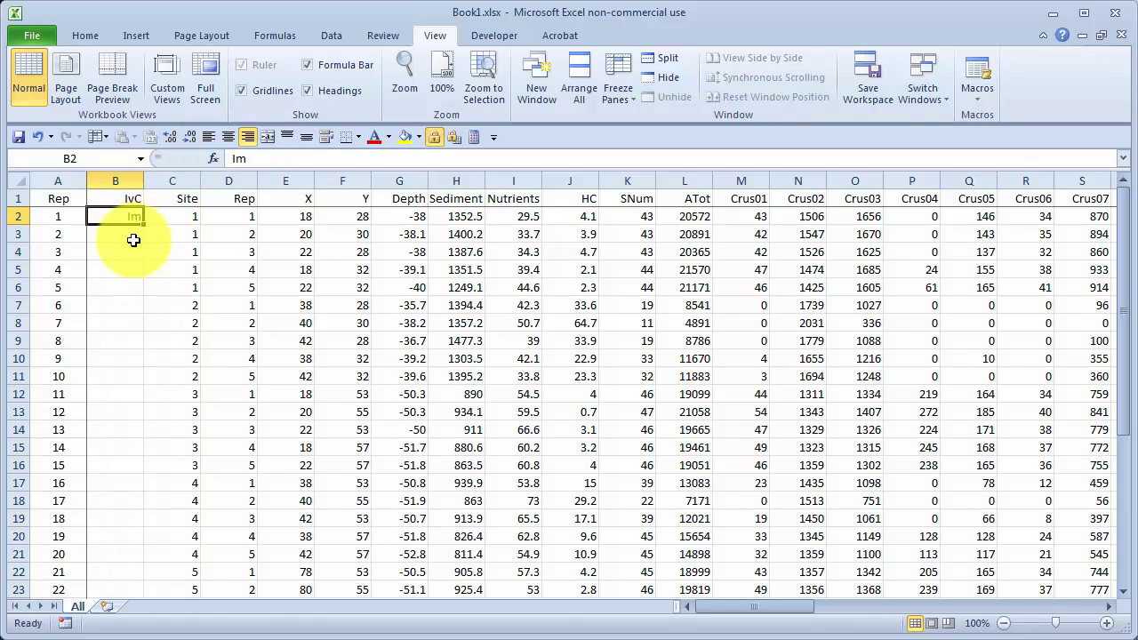
drag(143, 225, 166, 296)
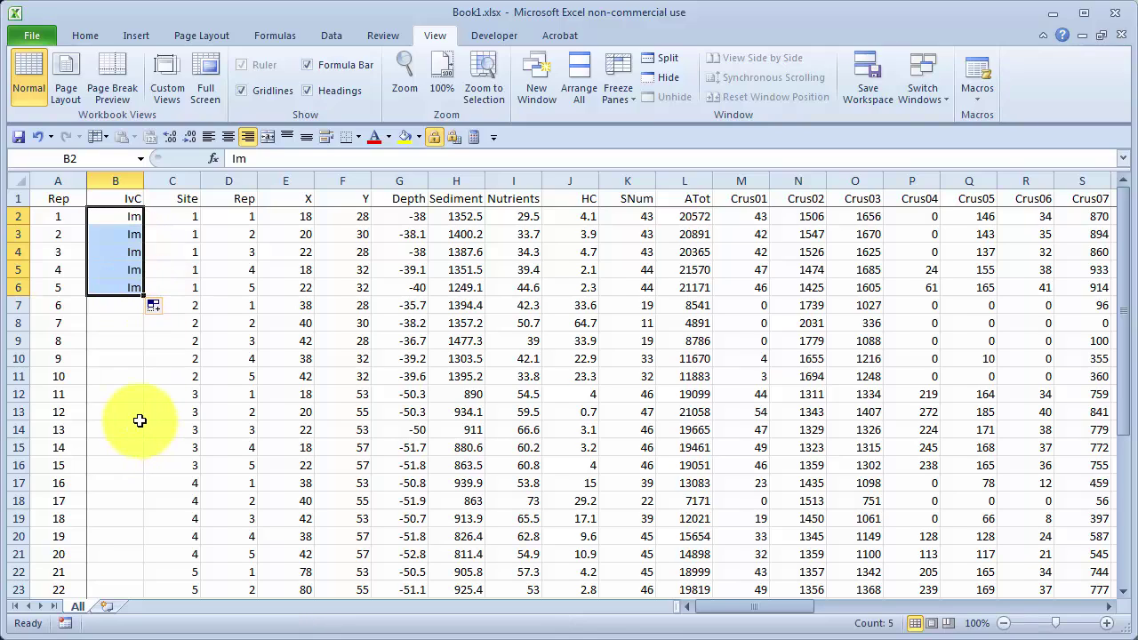
- Enter Co in B7:B11, then repeat the Im/Co block down to row 31
click(120, 308)
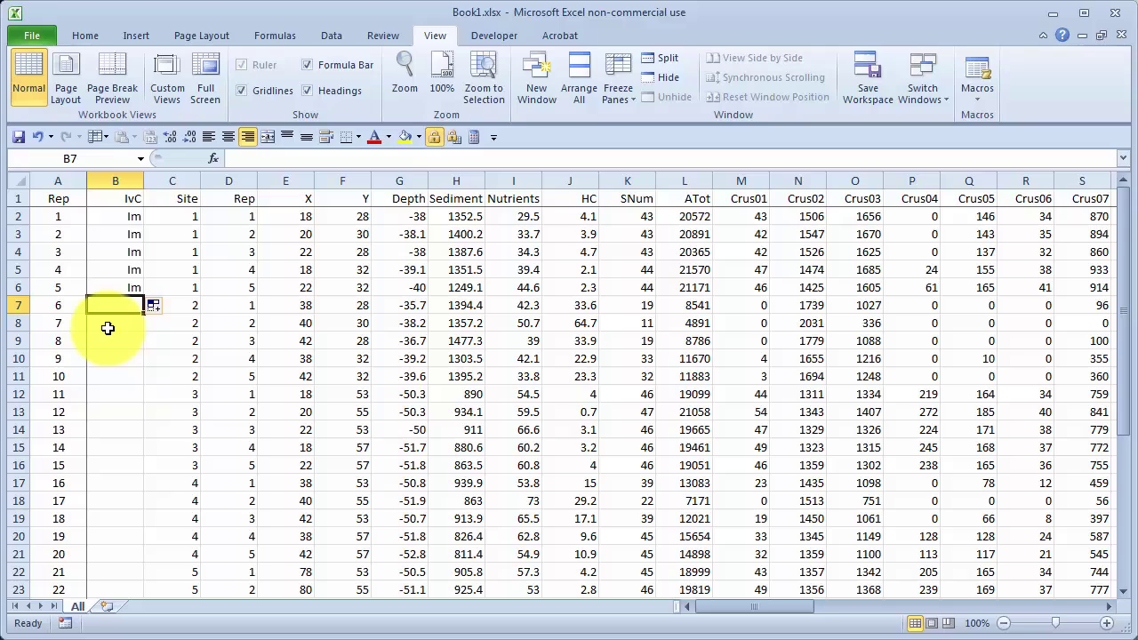
text(O)
key(BackSpace)
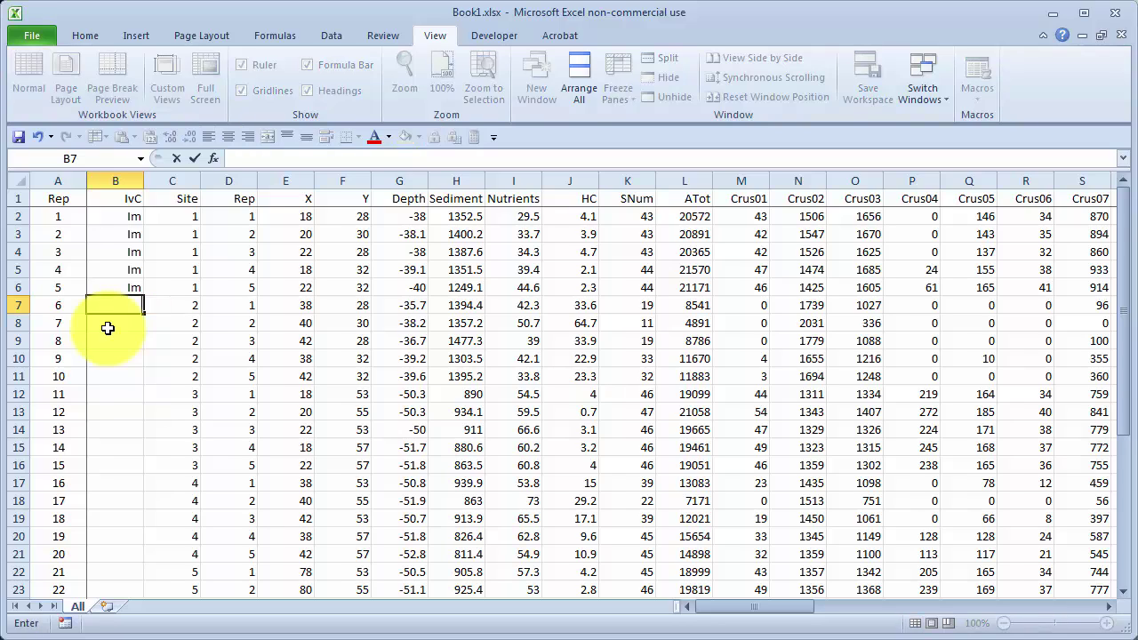
text(Co)
key(Return)
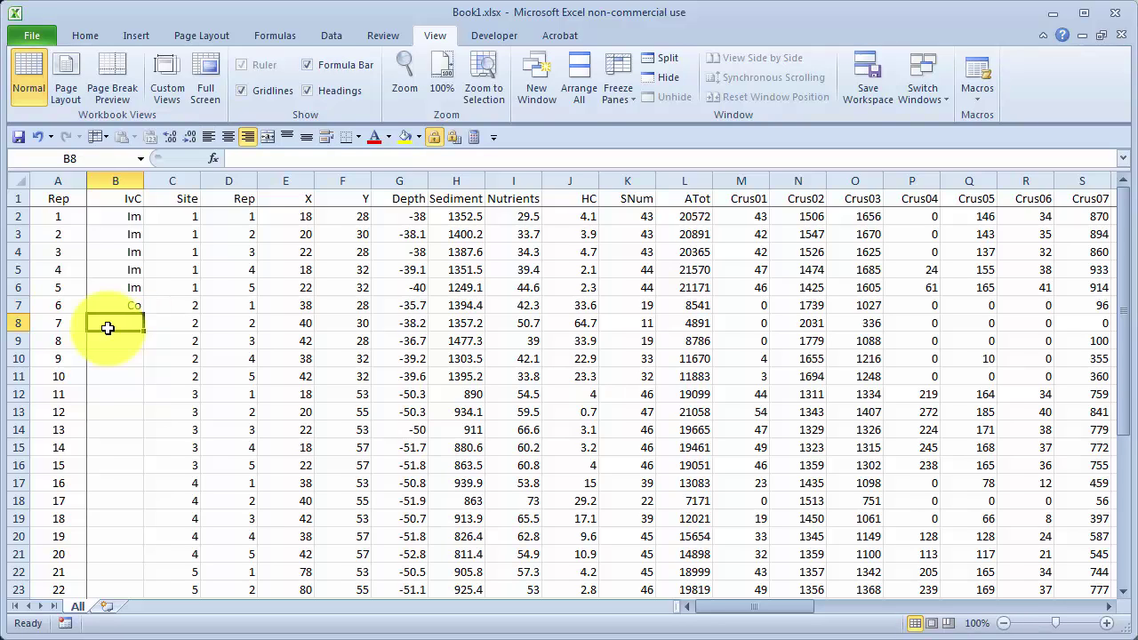
key(Up)
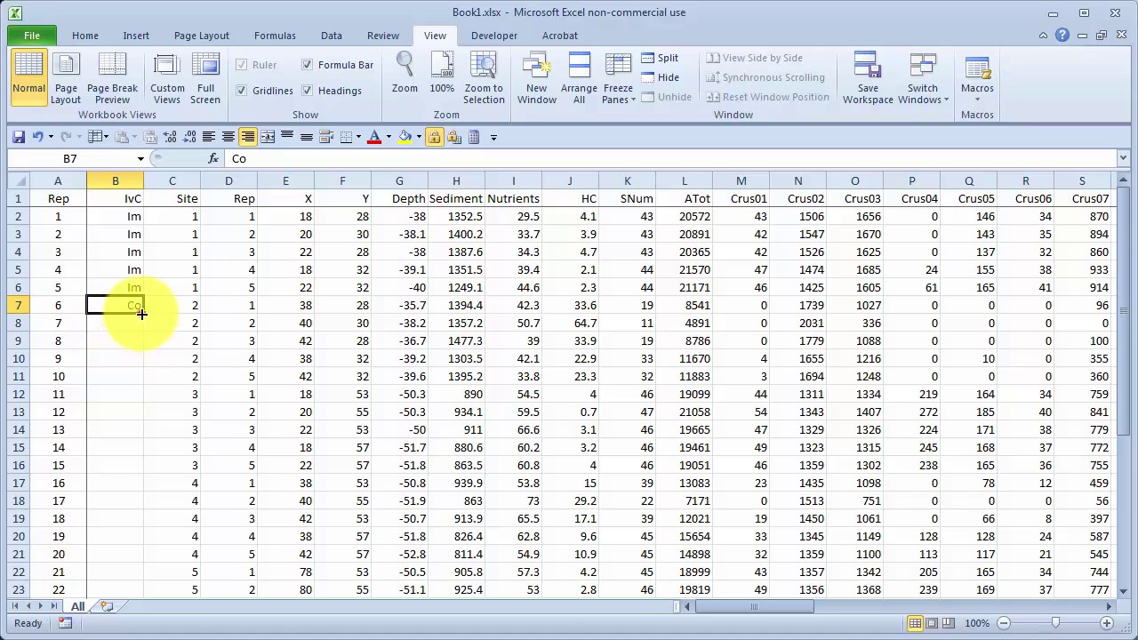
drag(143, 312, 152, 377)
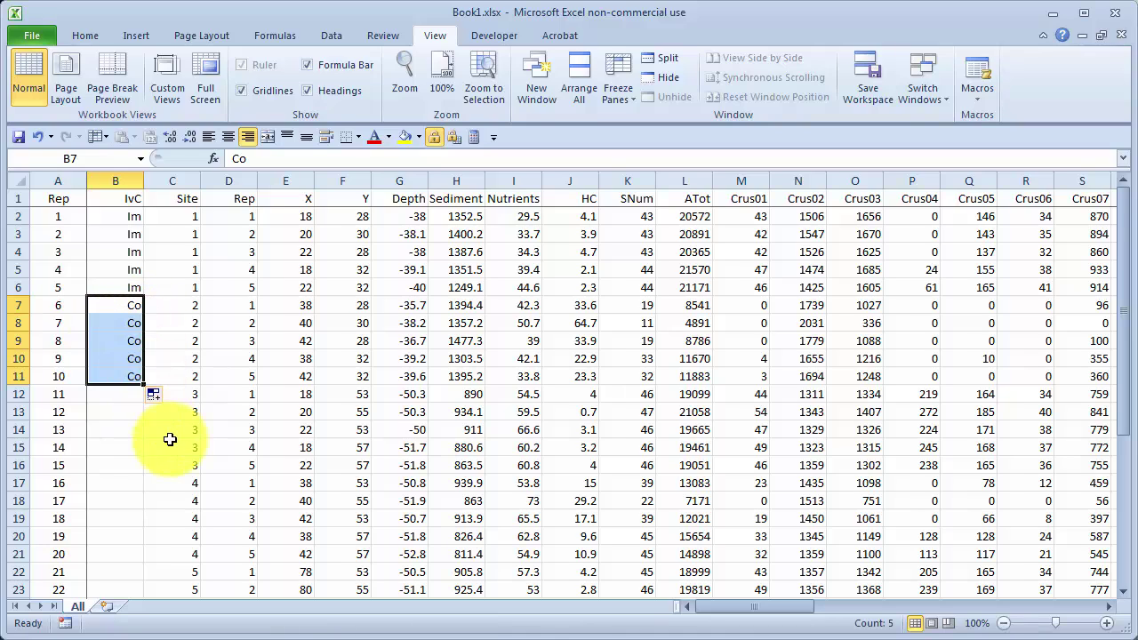
drag(105, 219, 122, 560)
scroll(152, 528, up, 4)
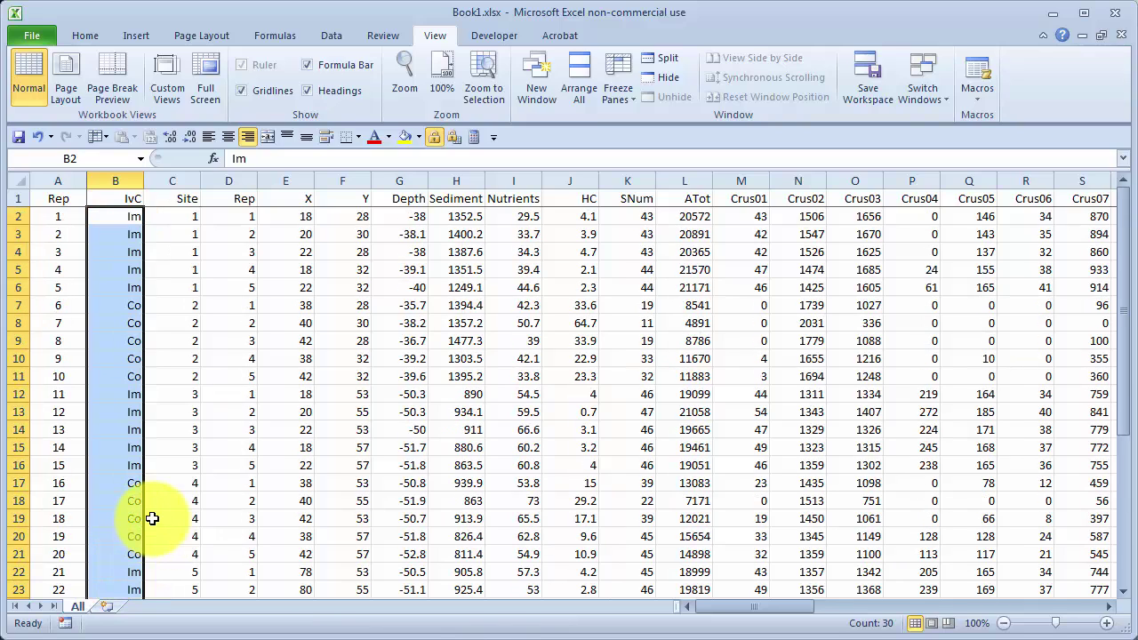
- Replace the Rep heading in A1 with Label
click(114, 217)
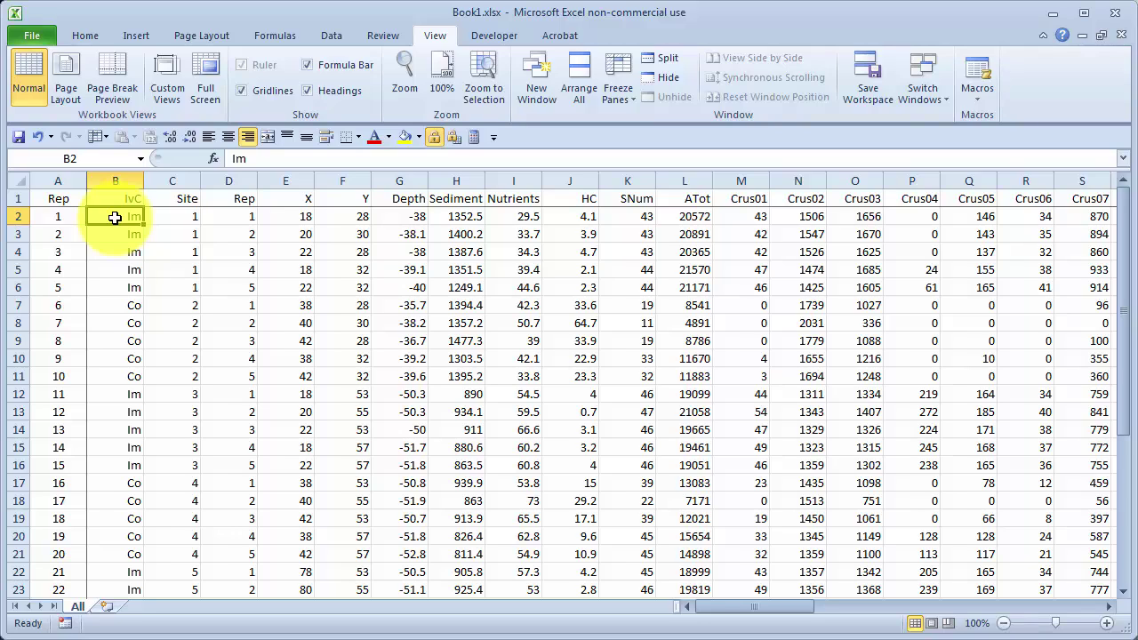
click(63, 200)
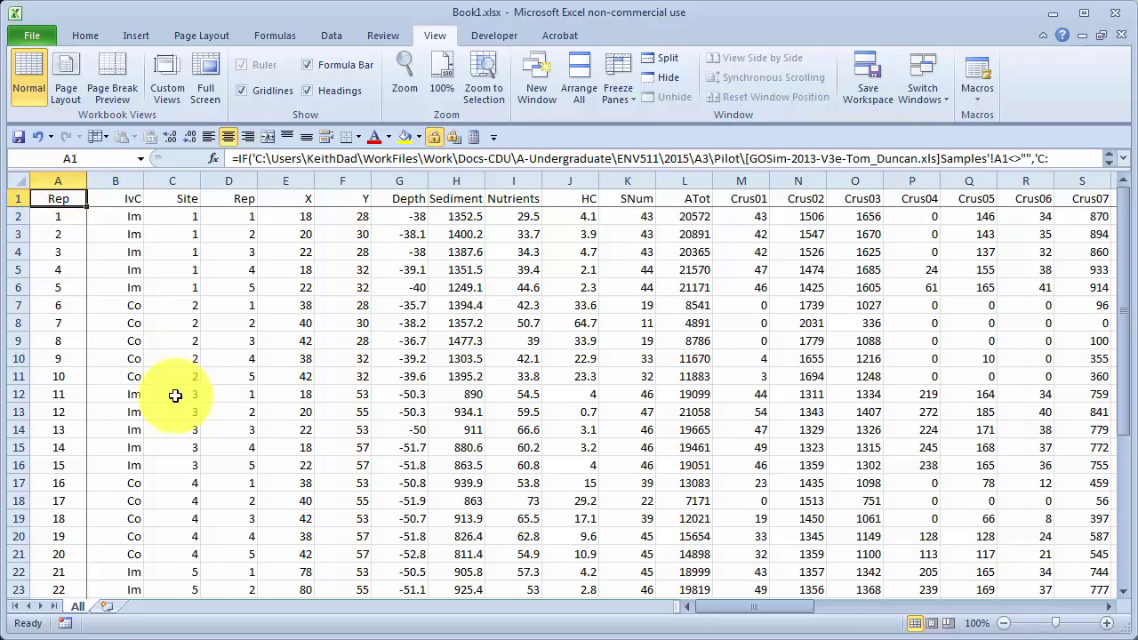
text(L)
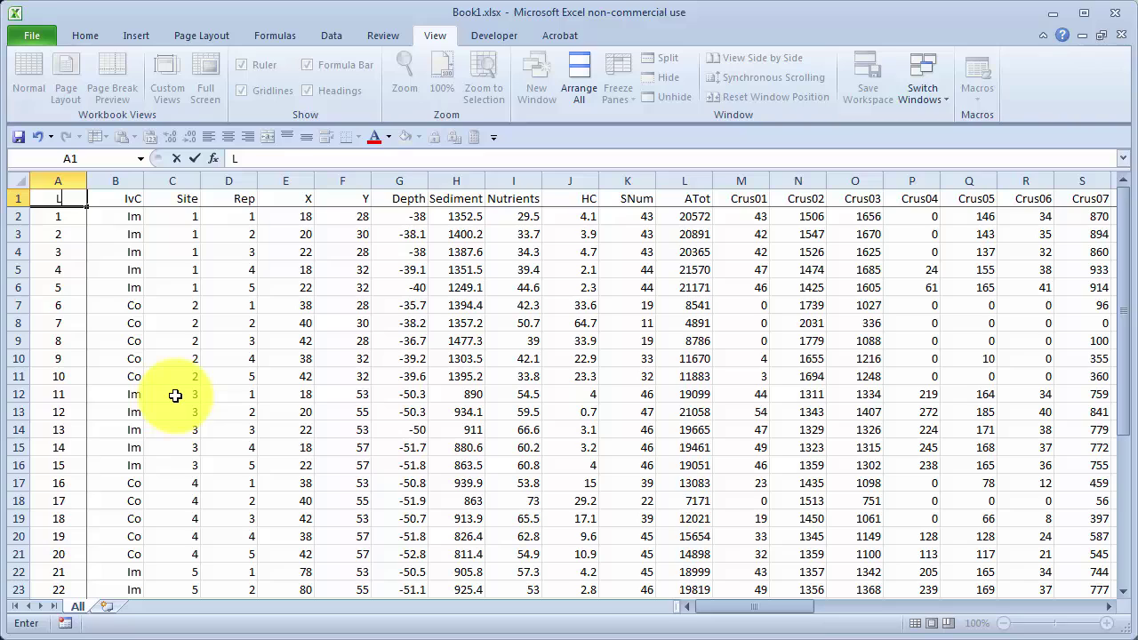
text(abel)
key(Return)
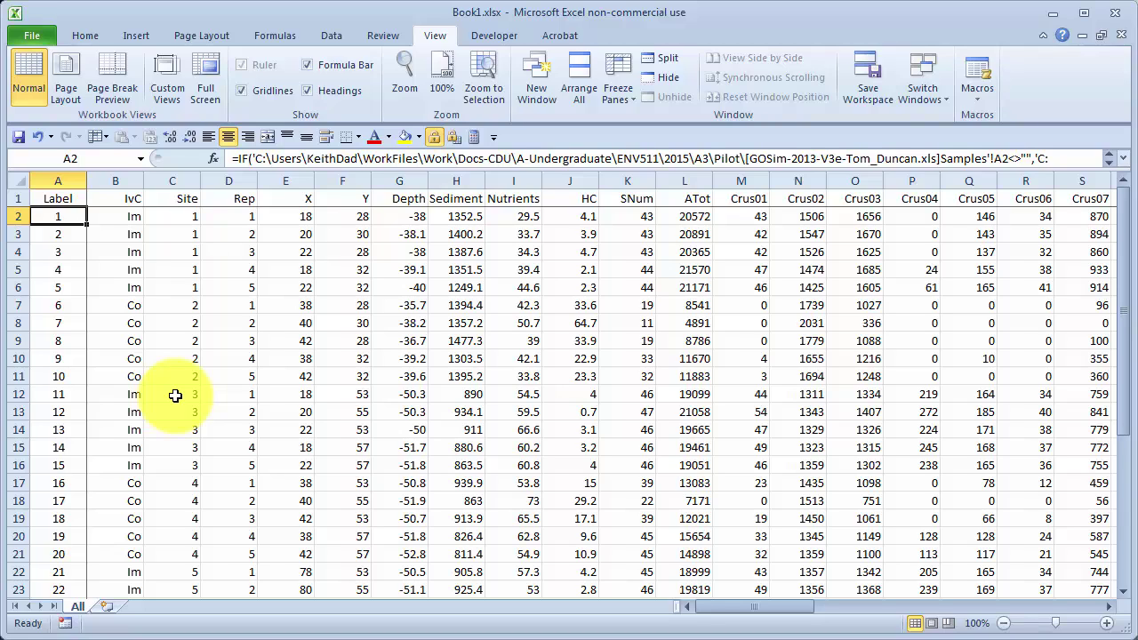
- Enter =CONCATENATE(B2,C2,"-",D2) in A2 to build the sample label
text(=)
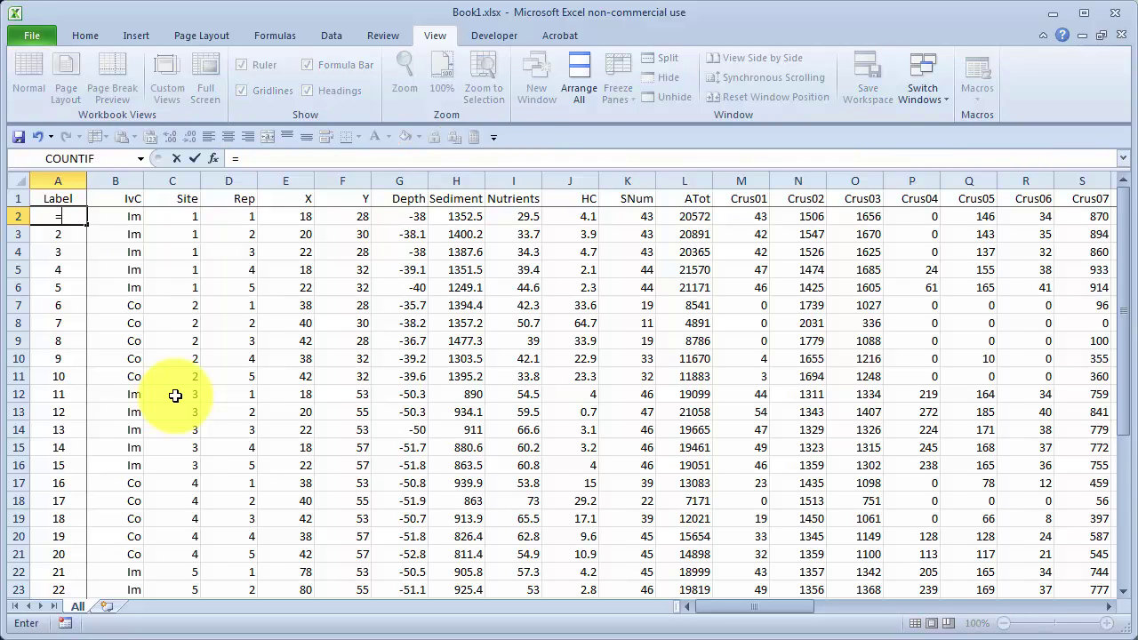
text(con)
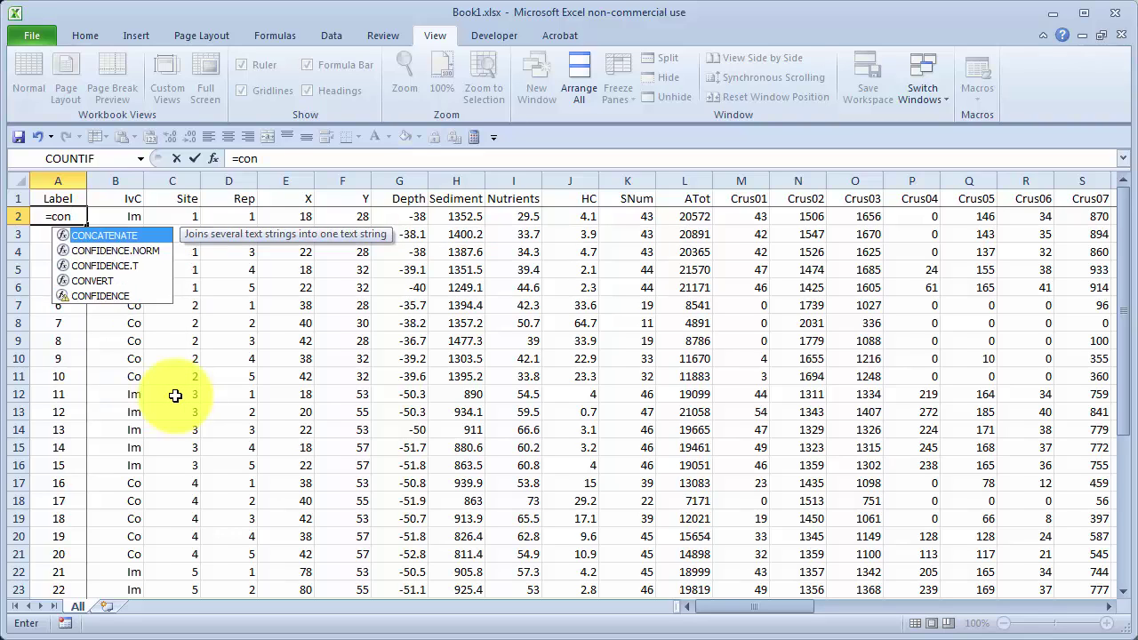
key(Tab)
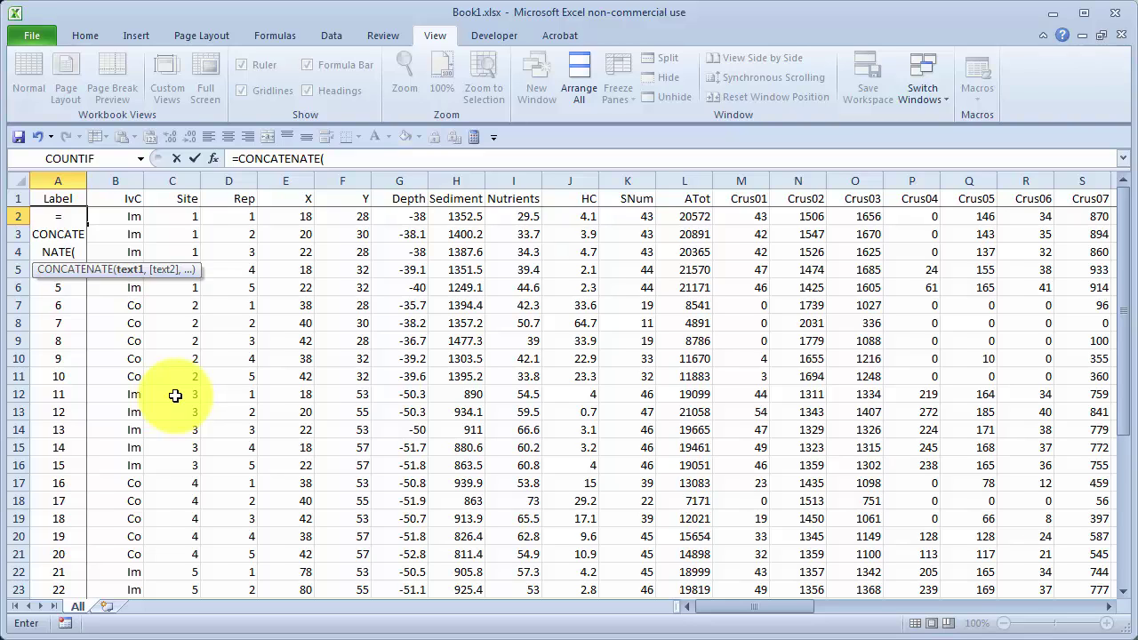
click(118, 213)
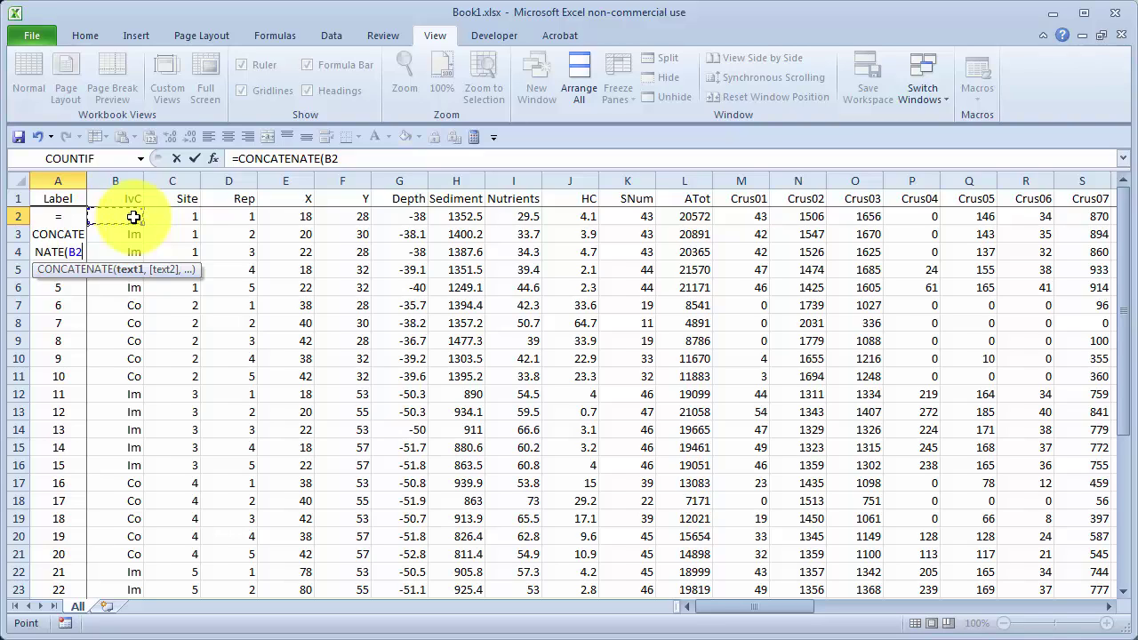
text(,)
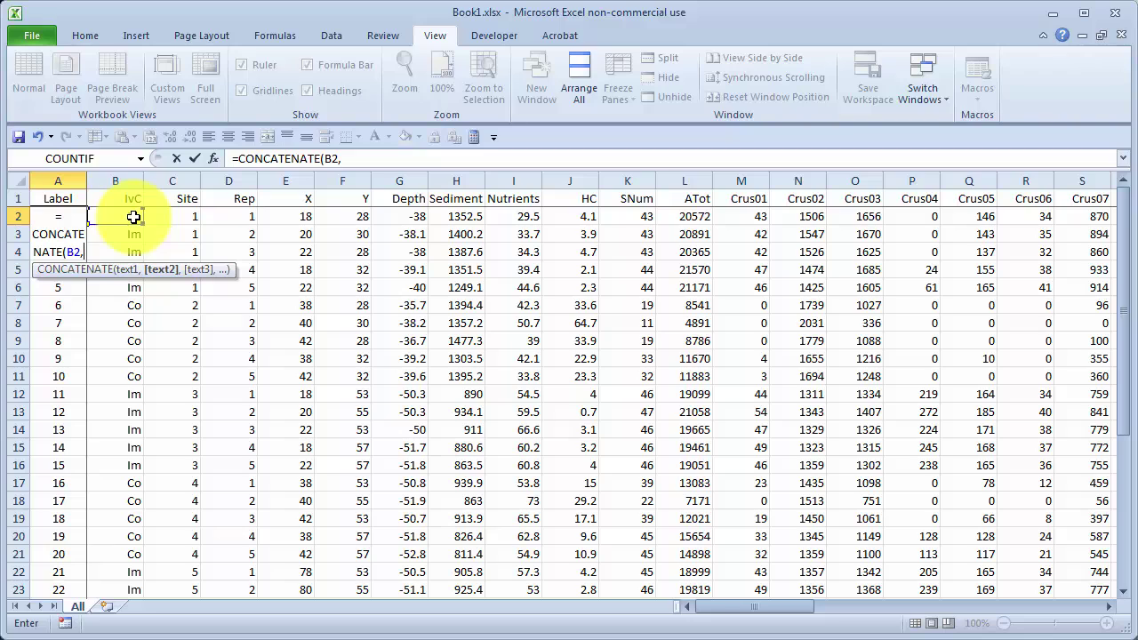
click(184, 217)
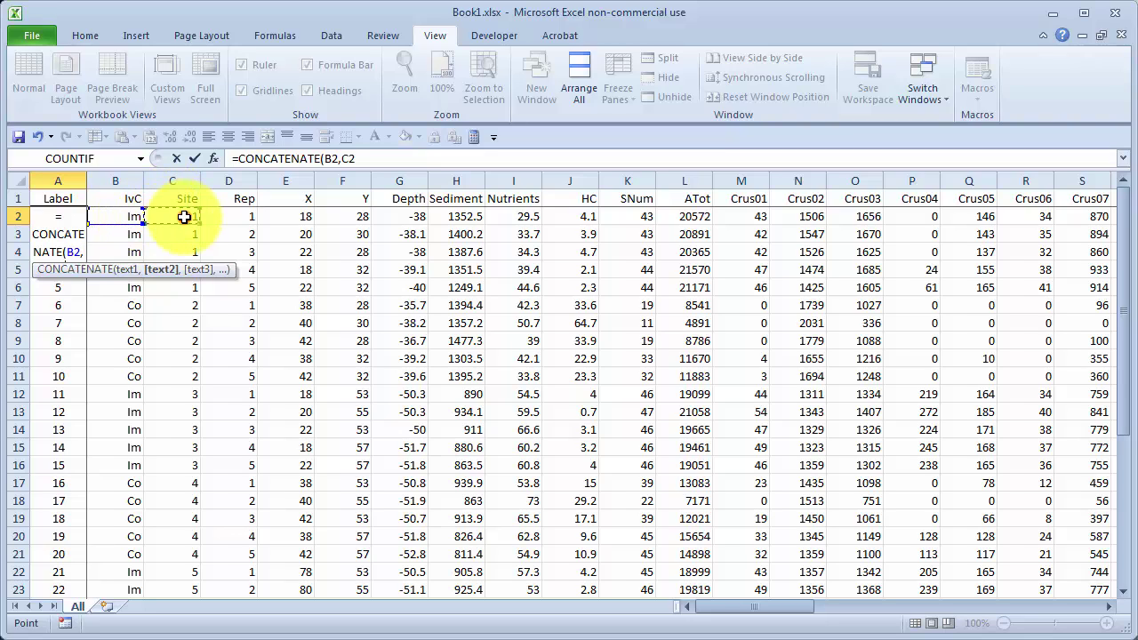
text(,)
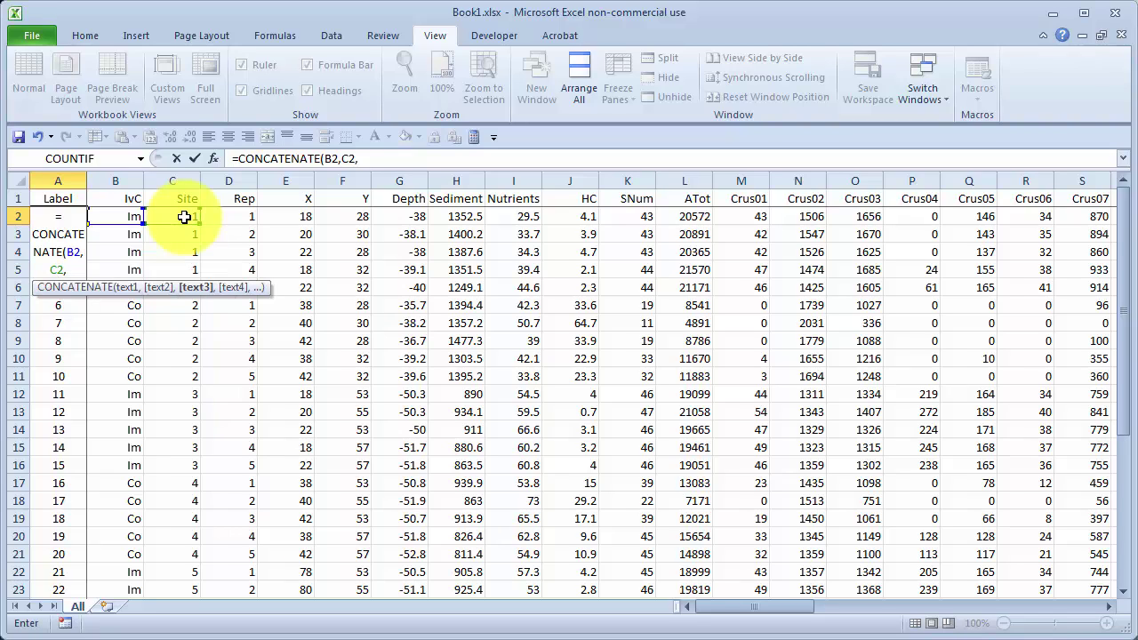
text("-",)
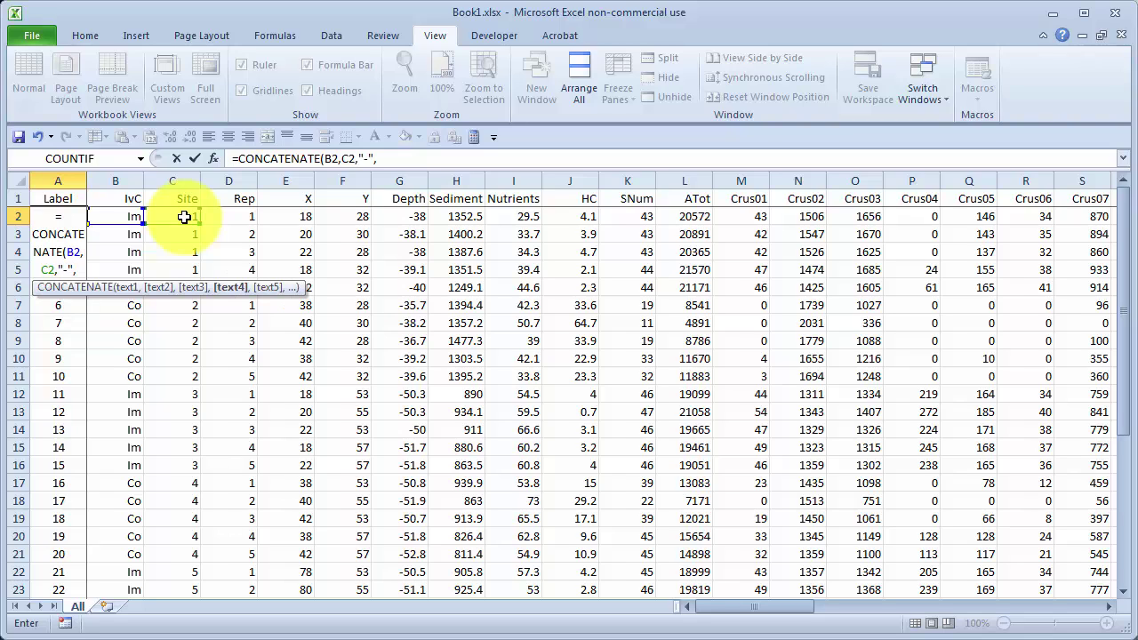
click(237, 223)
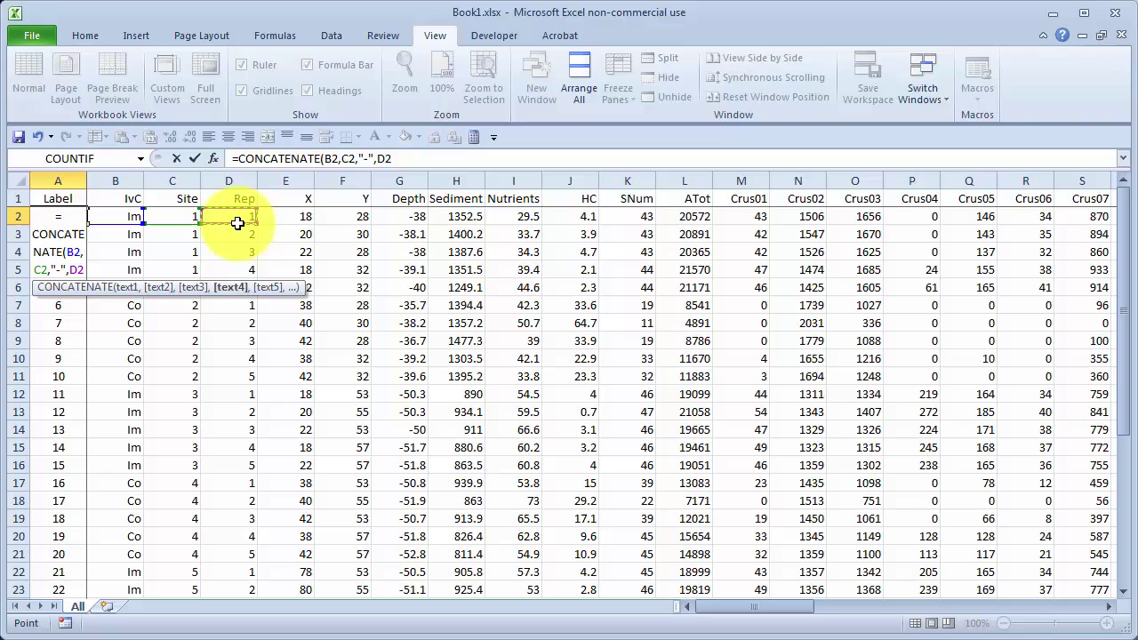
text())
key(Return)
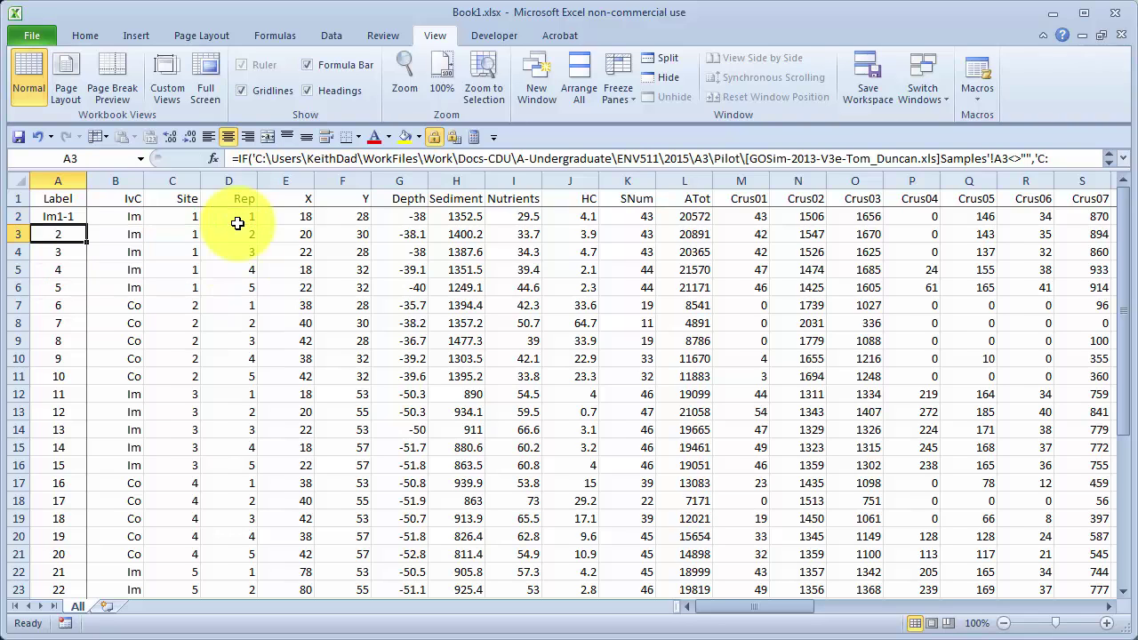
- Fill the label formula from A2 down to A31
click(76, 218)
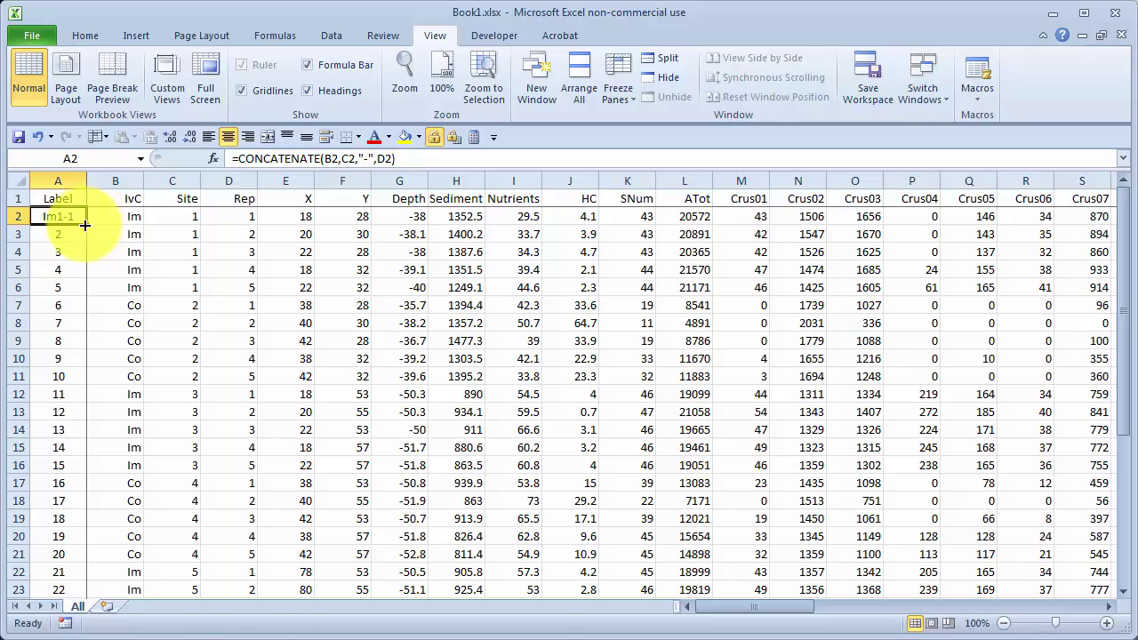
drag(84, 222, 85, 553)
scroll(116, 489, up, 4)
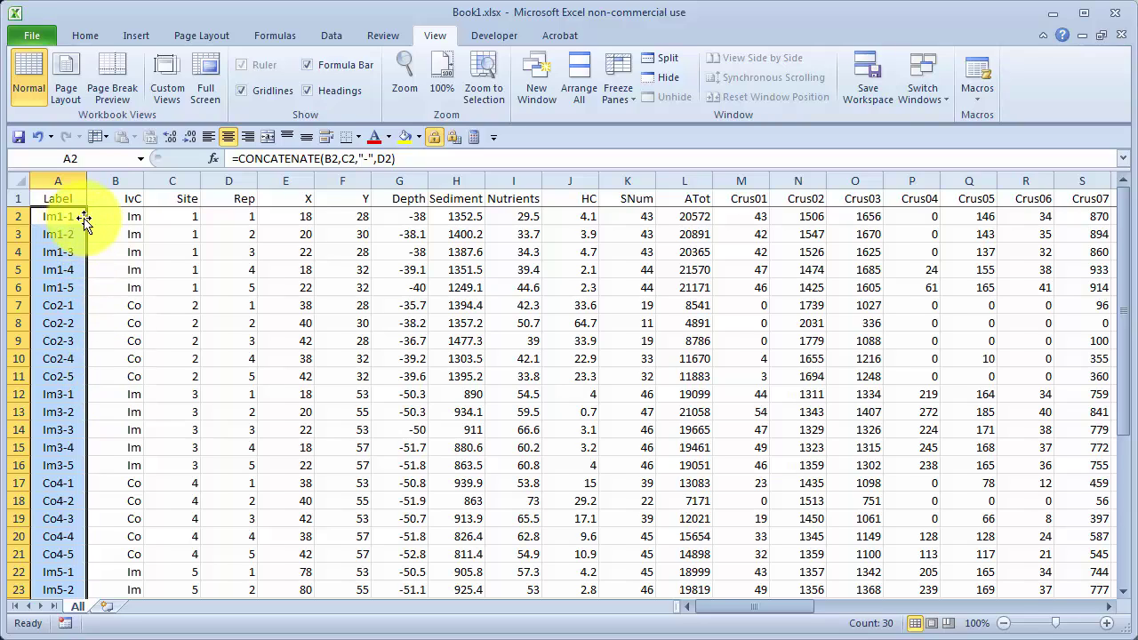
click(114, 216)
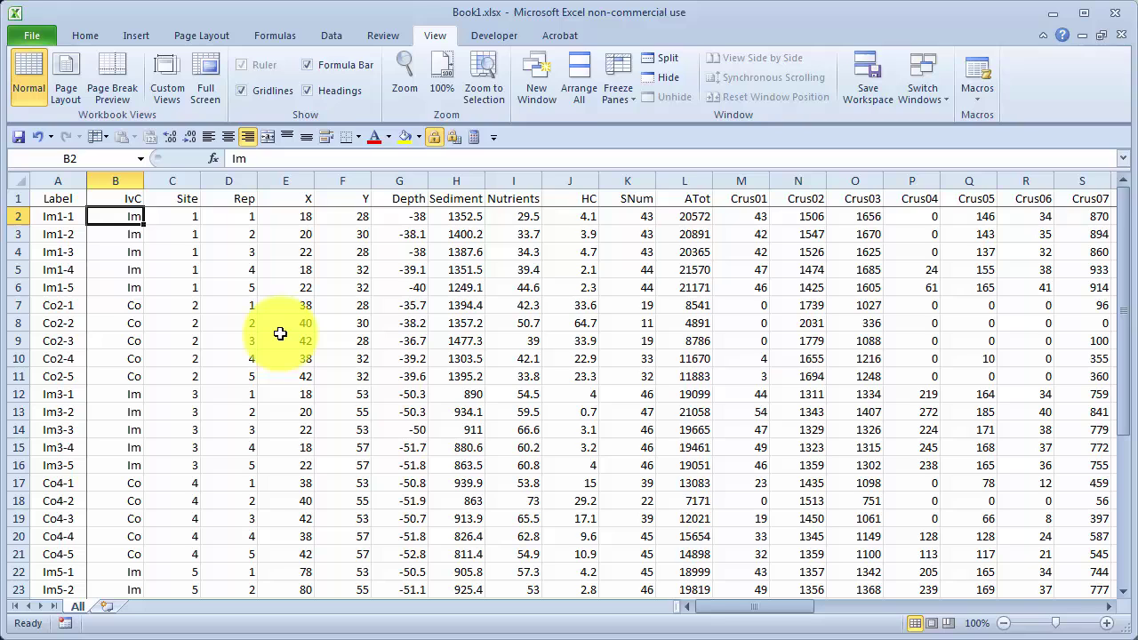
- Enter =AVERAGE(G2:G31) in G32 and fill it across to L32 under ATot
scroll(280, 334, down, 5)
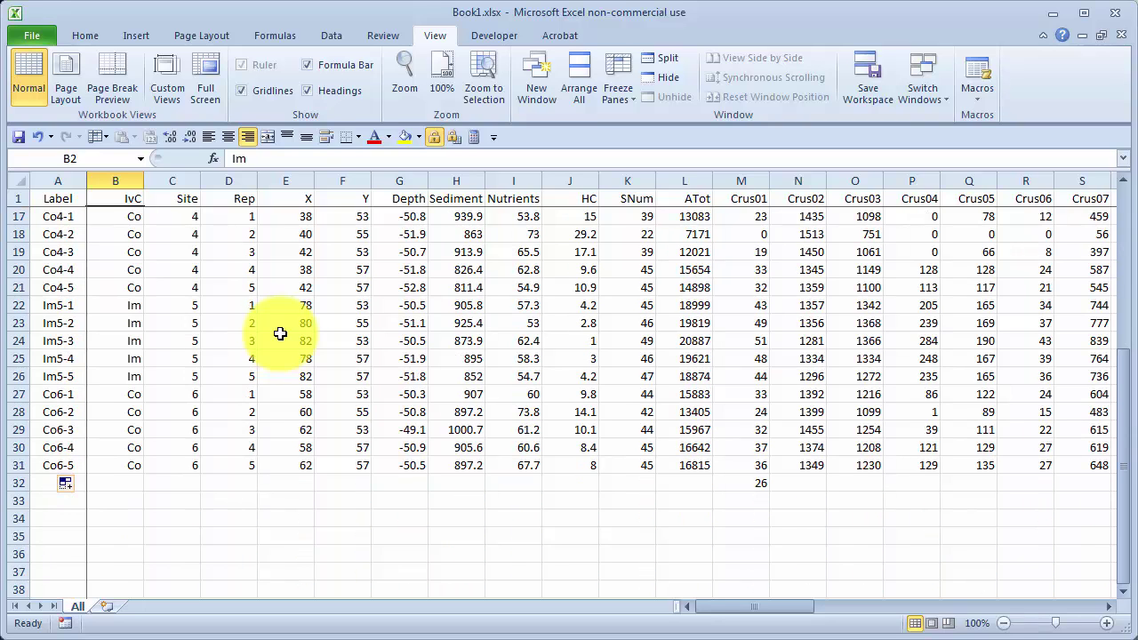
click(410, 482)
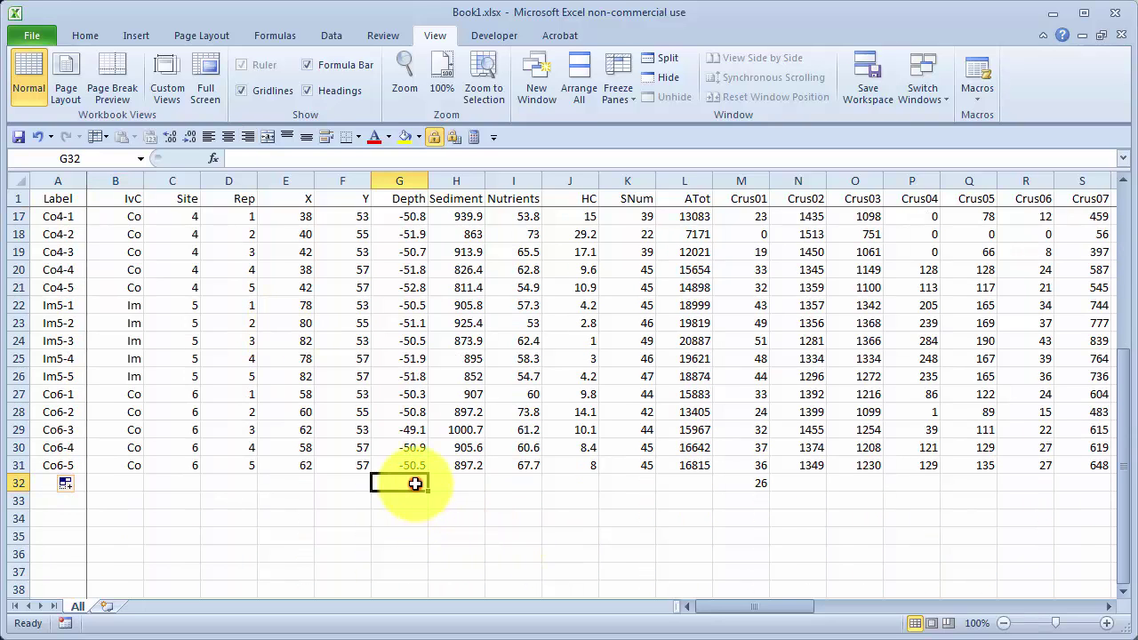
text(=average)
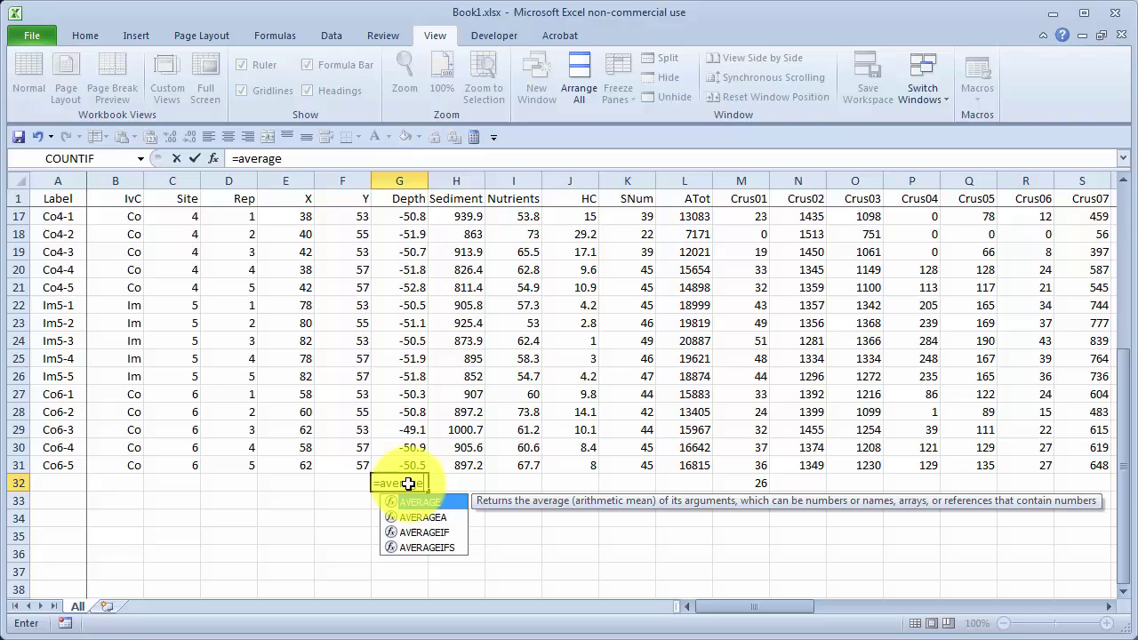
text(()
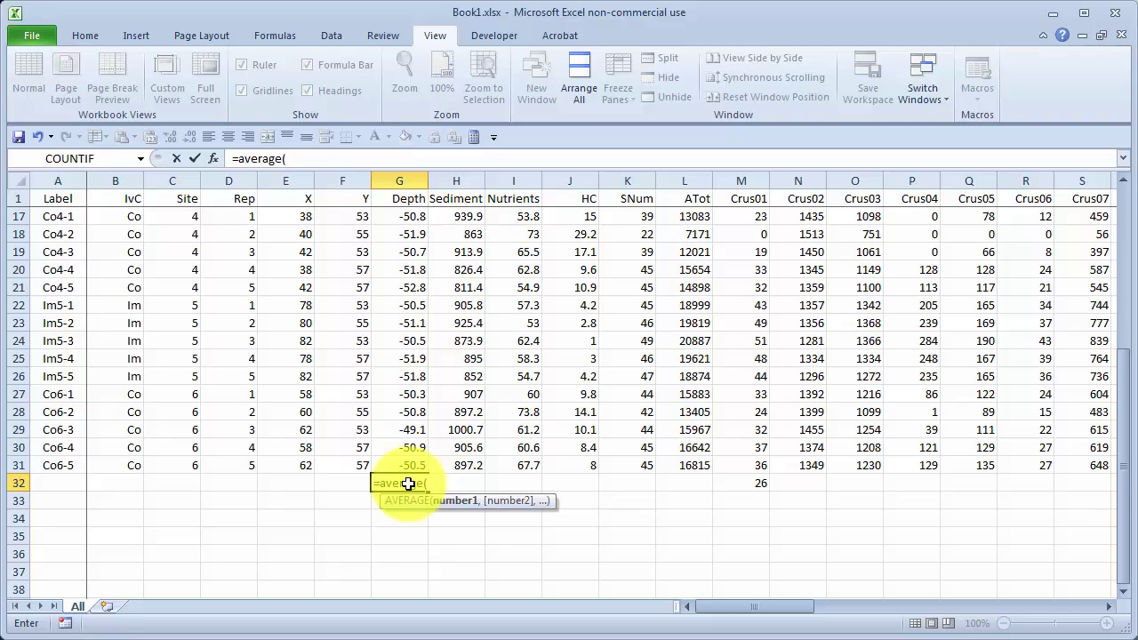
scroll(407, 483, up, 5)
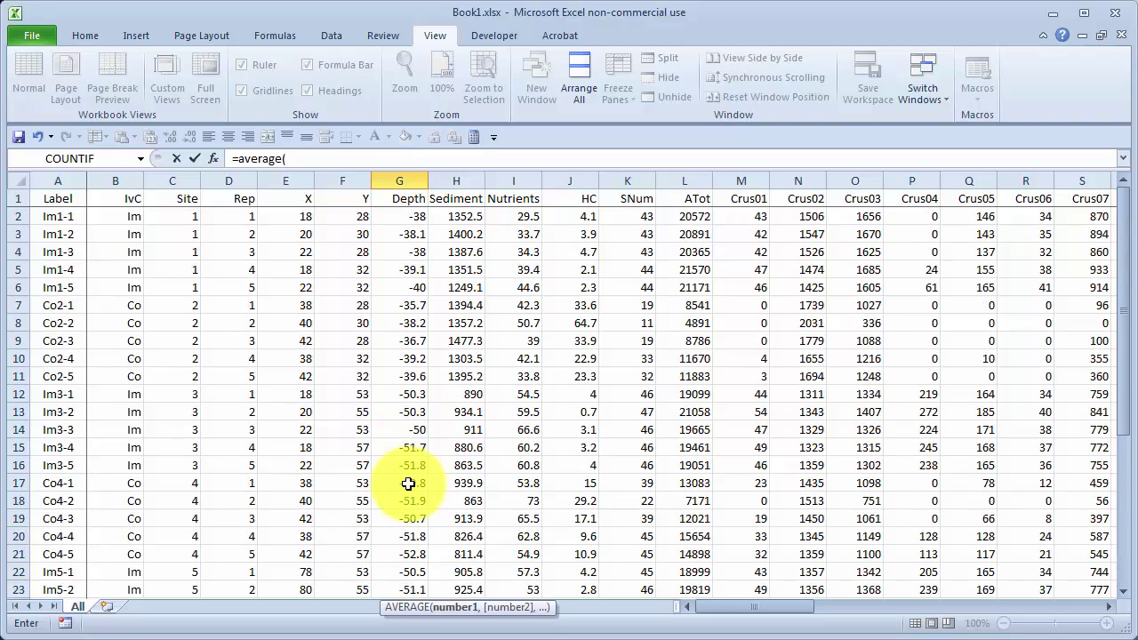
drag(410, 221, 414, 553)
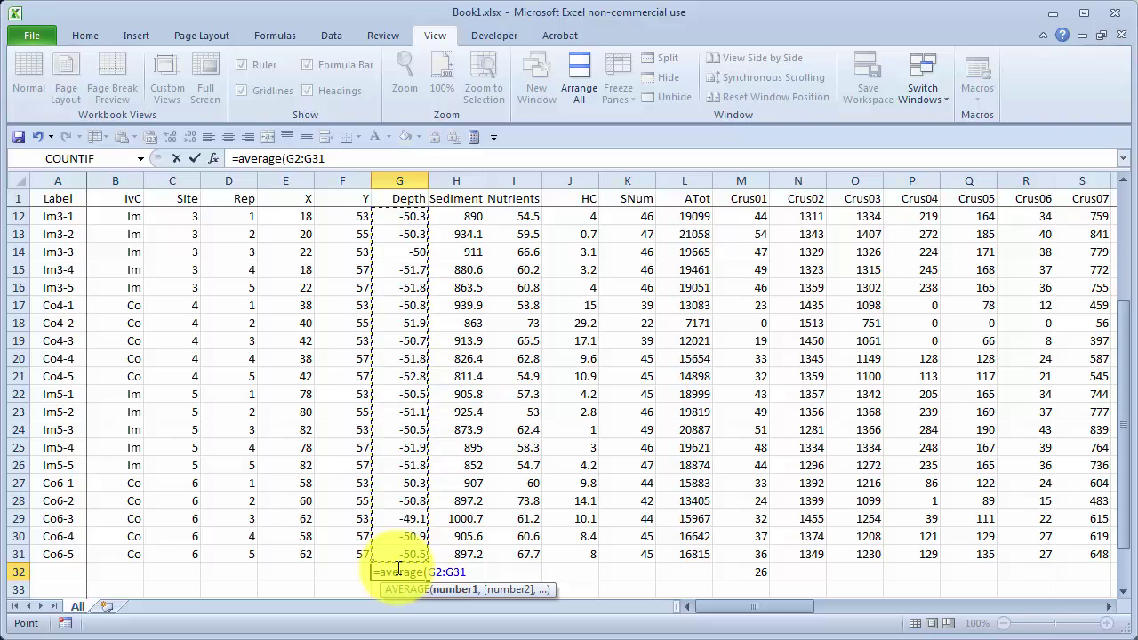
text())
key(Return)
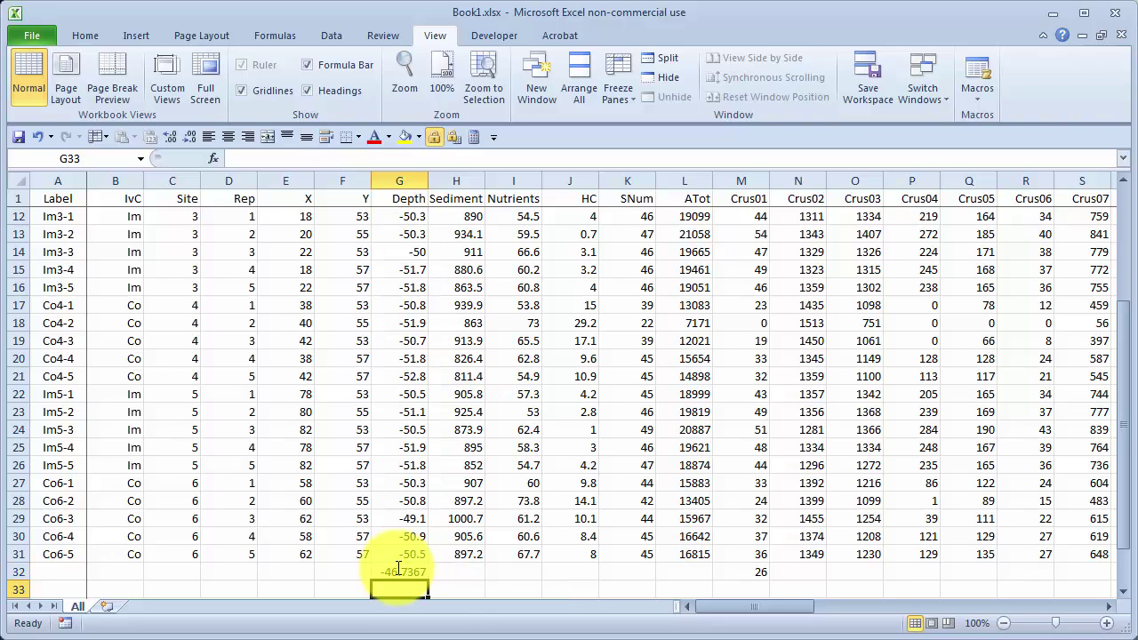
click(399, 571)
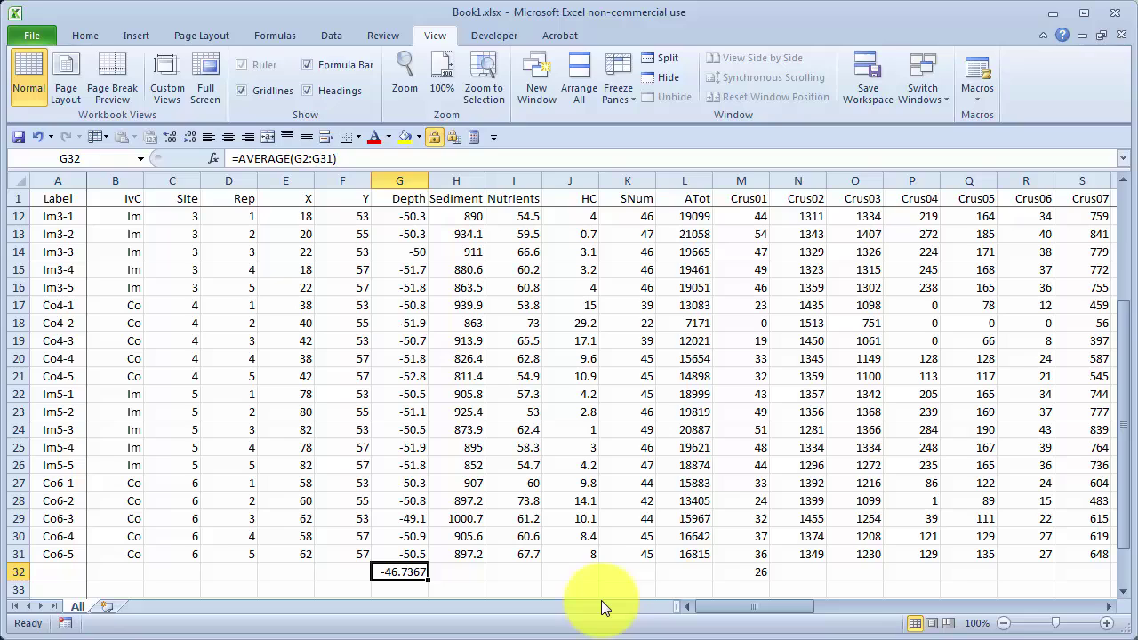
drag(427, 579, 590, 555)
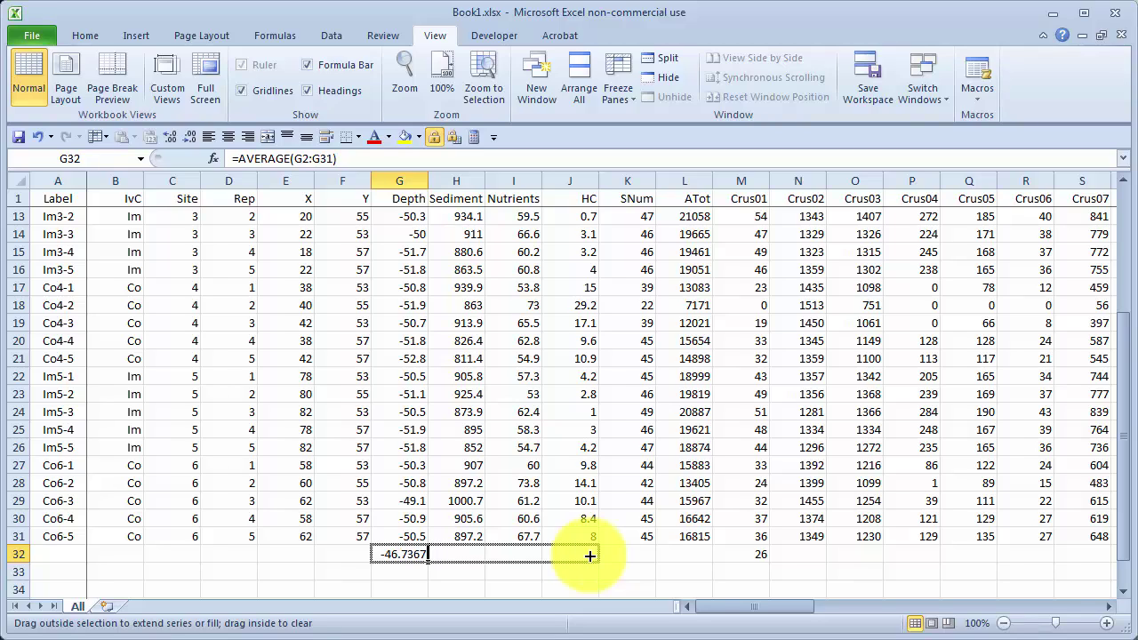
drag(589, 556, 689, 555)
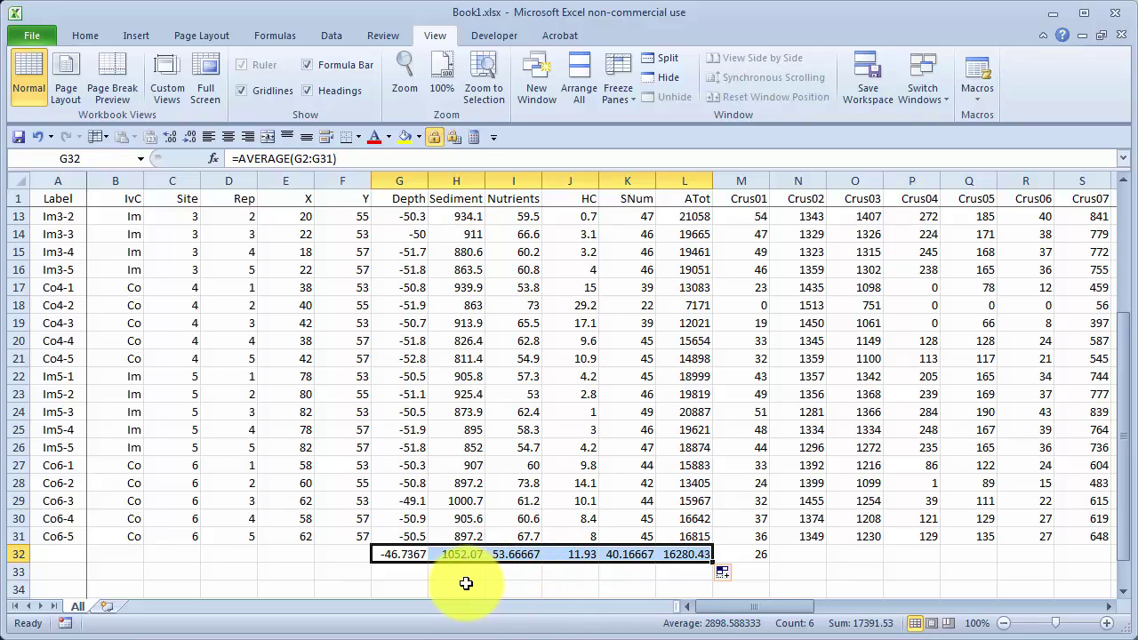
- Decrease the G32:L32 averages to one decimal, e.g. -46.7 and 16280.4
click(106, 33)
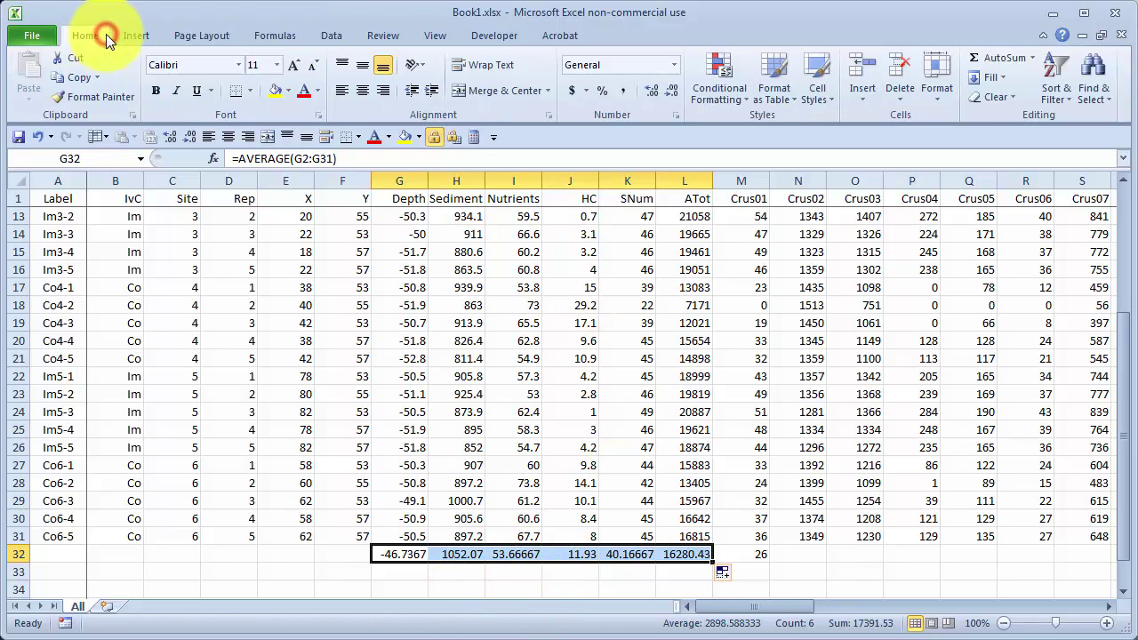
click(669, 90)
click(669, 90)
click(669, 90)
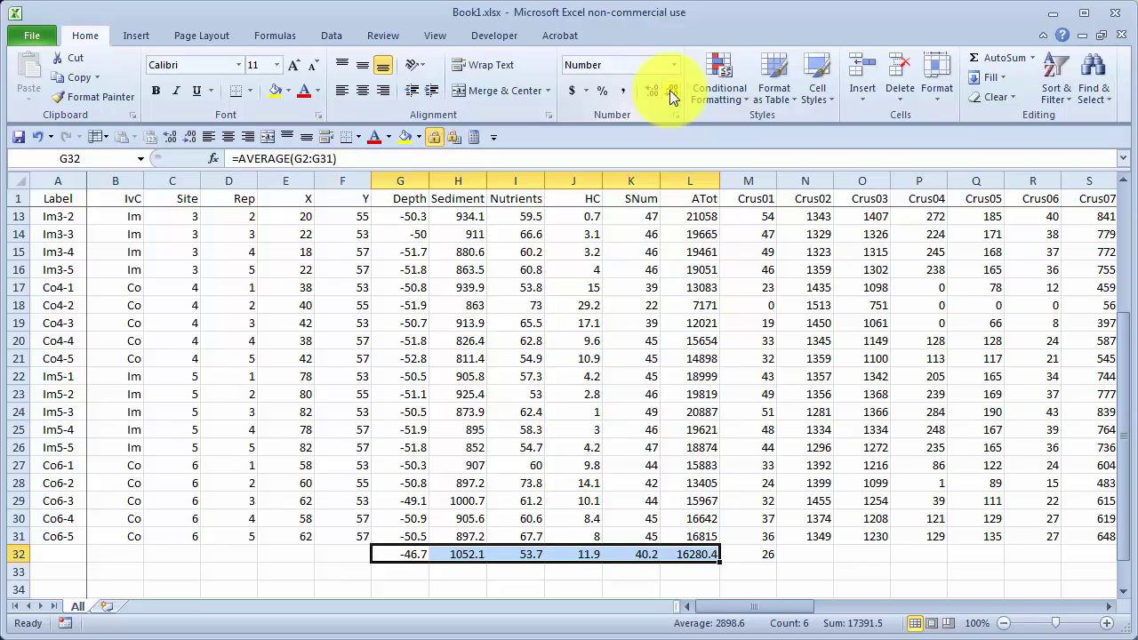
scroll(585, 329, down, 2)
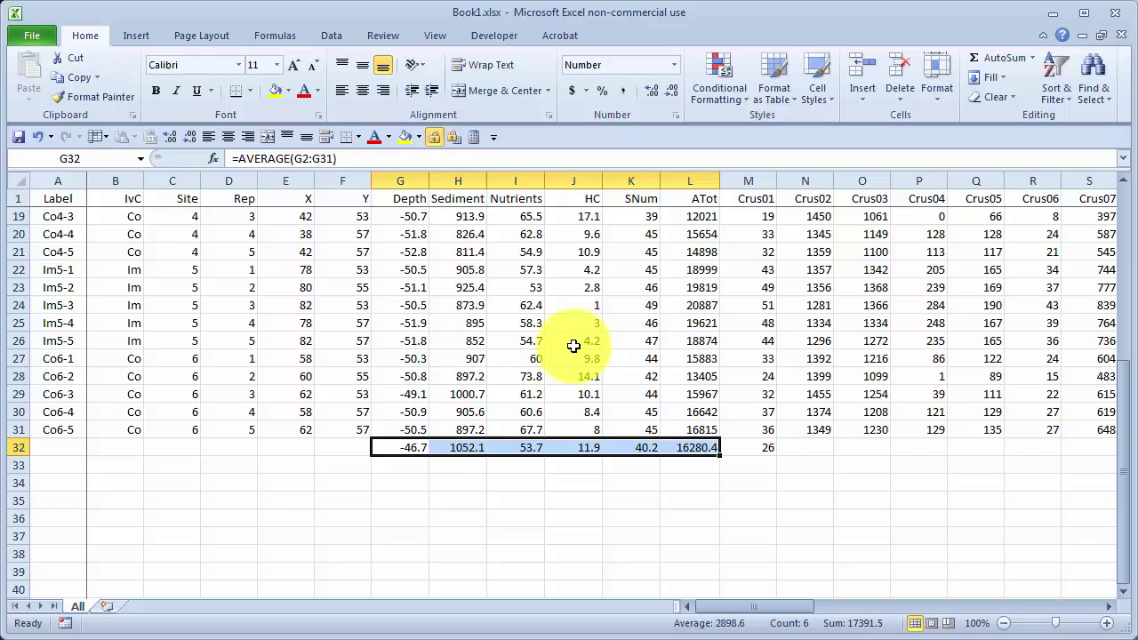
- Enter =SUM(G2:G31) in G33 and fill it across to Q33 for Depth through Crus05
click(406, 464)
text(=)
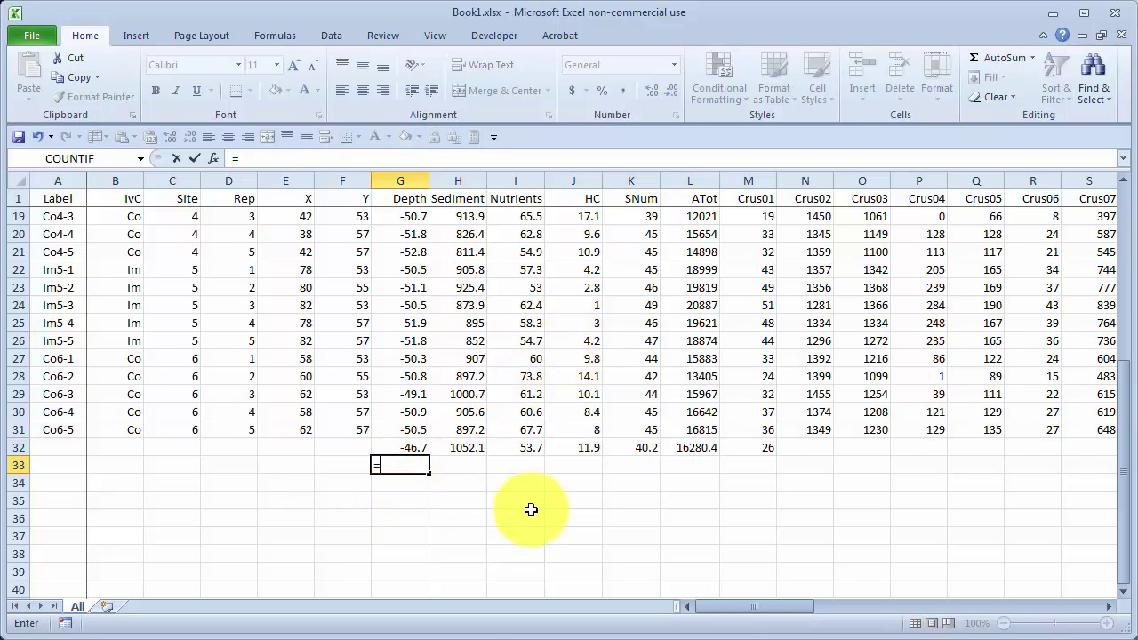
text(sum()
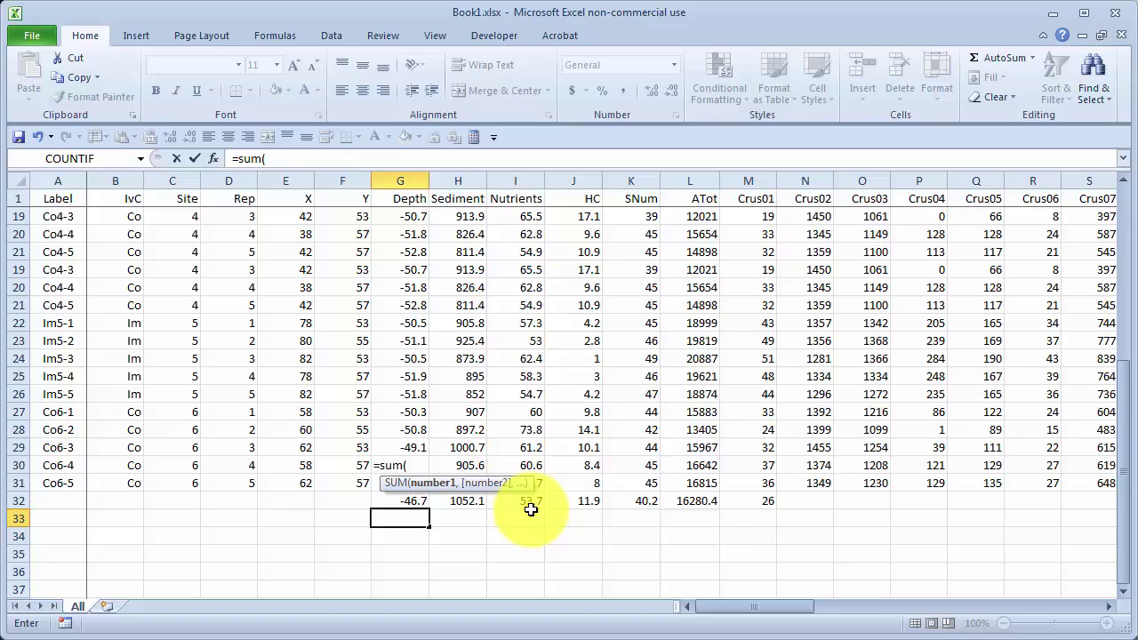
scroll(531, 509, up, 6)
click(408, 217)
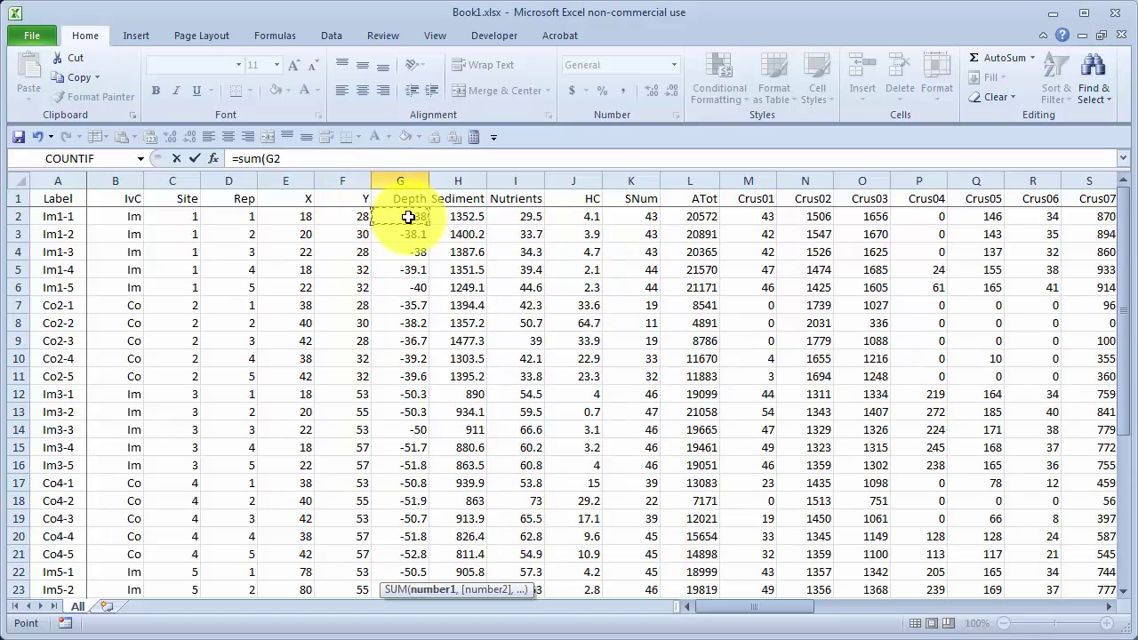
scroll(408, 217, down, 5)
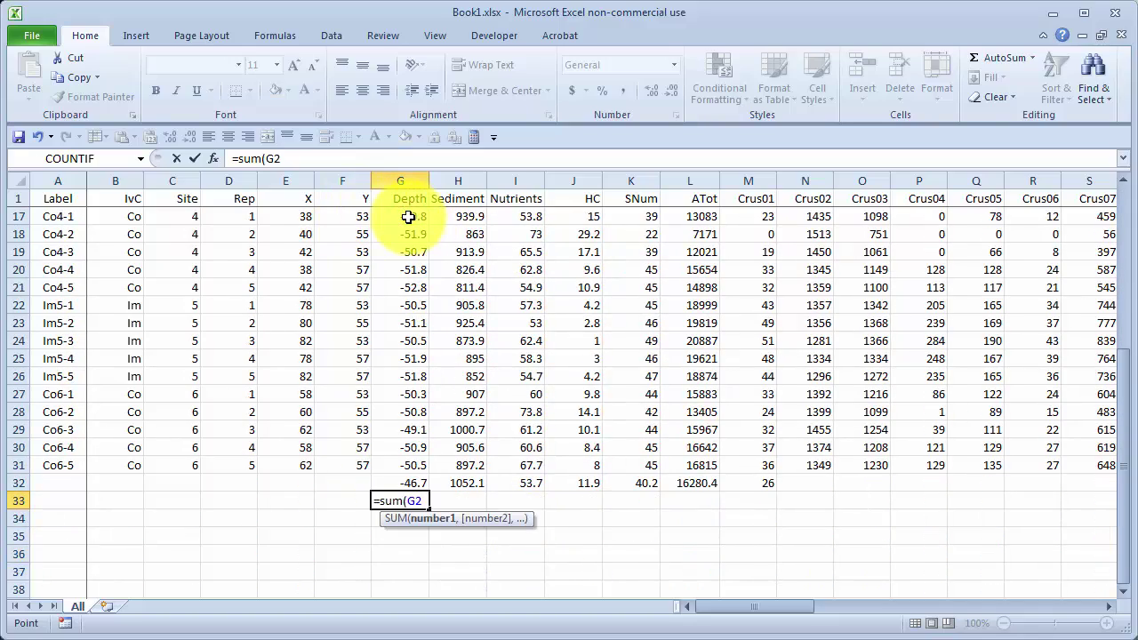
shift+click(399, 464)
text())
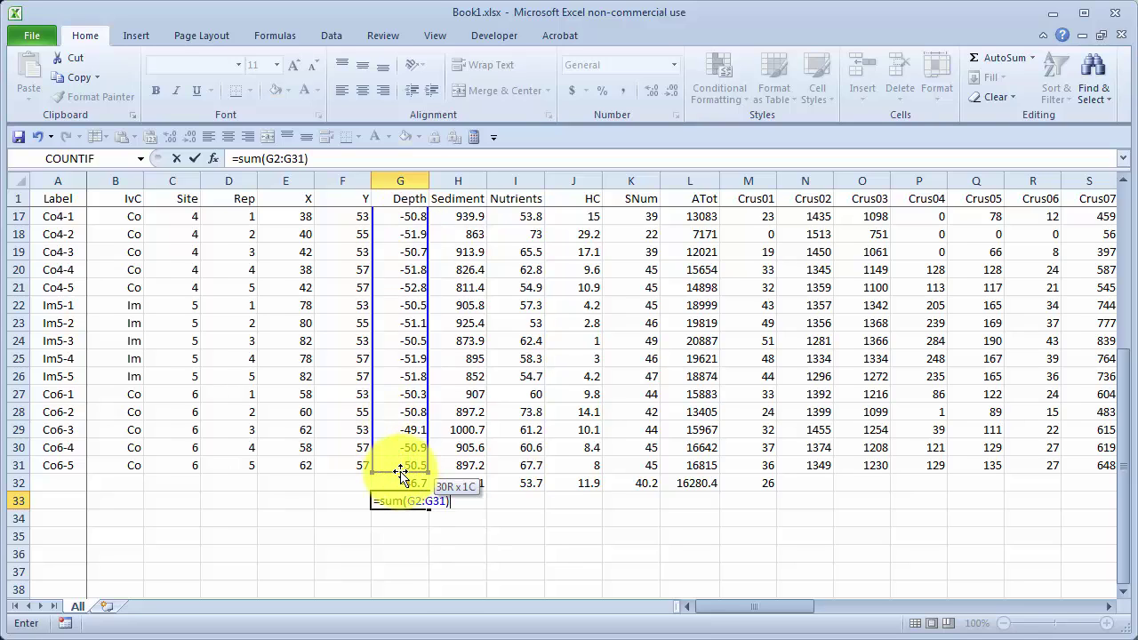
key(Return)
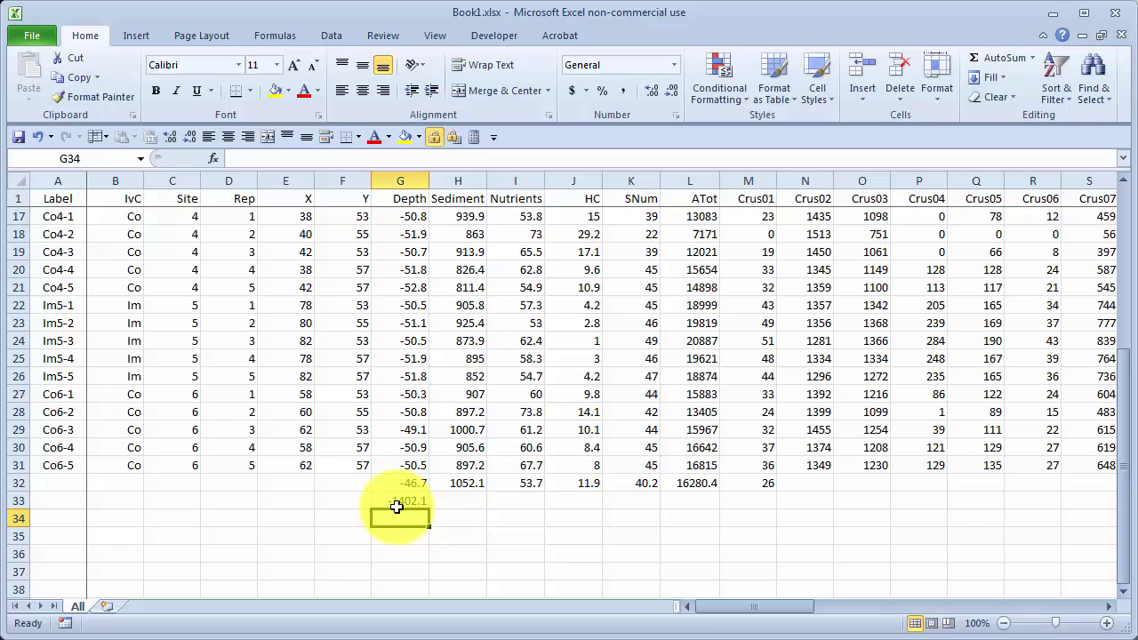
click(396, 503)
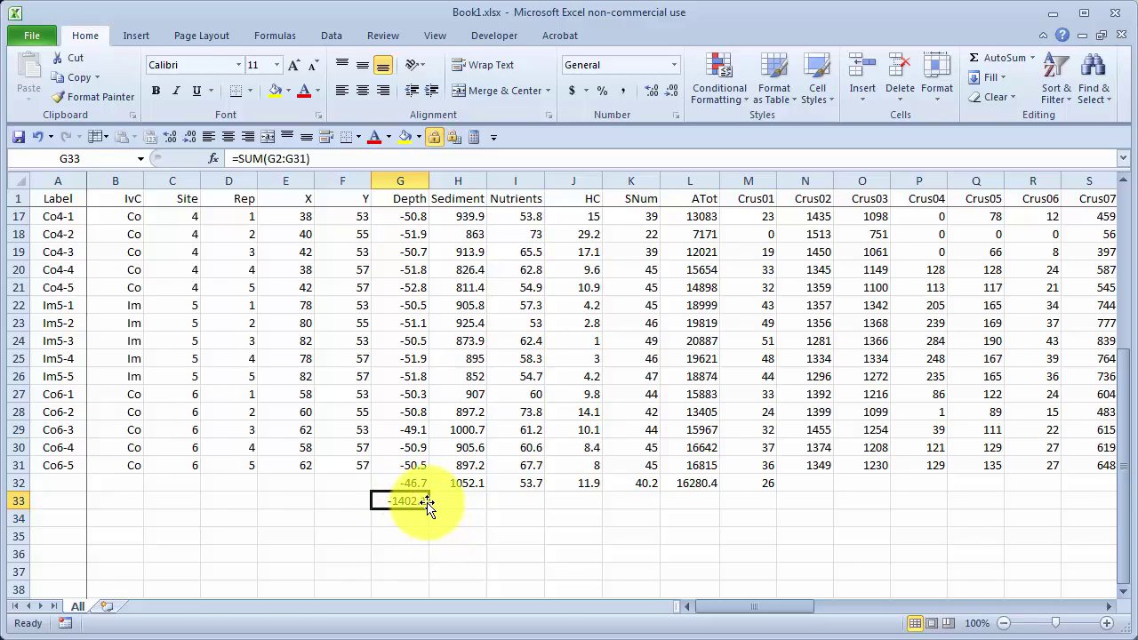
drag(430, 512, 990, 508)
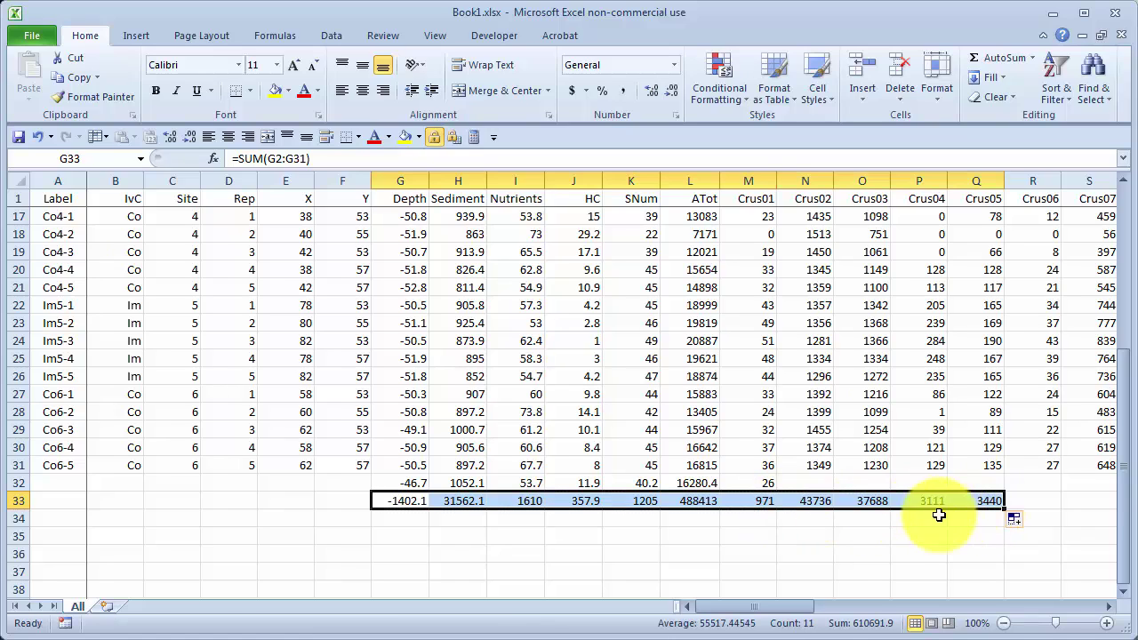
- Clear the existing count formula from cell M32
click(758, 483)
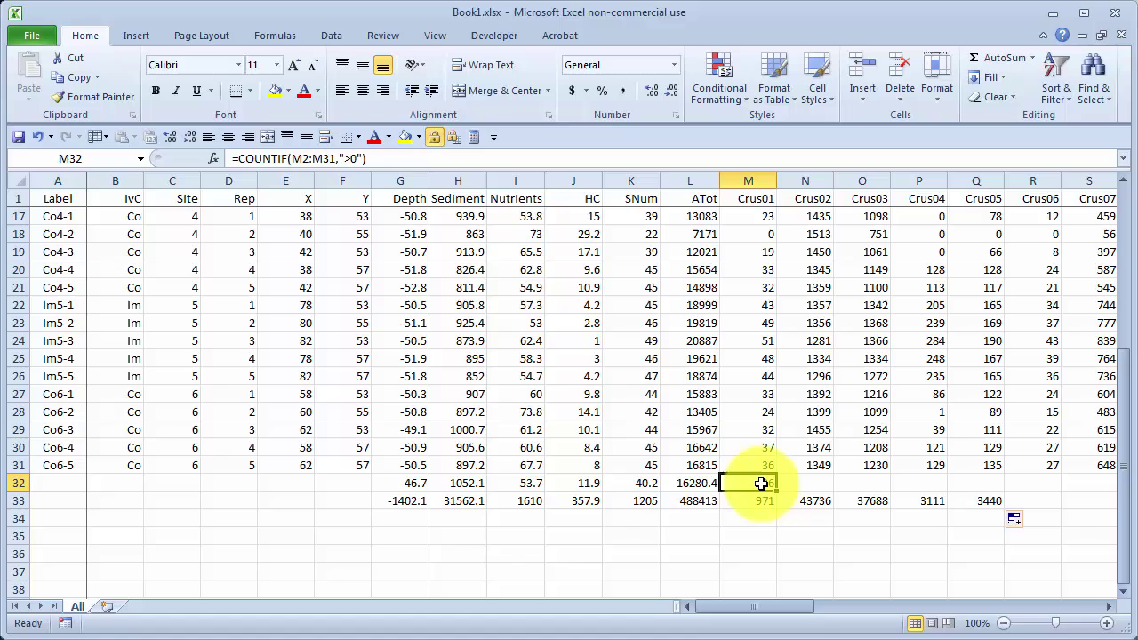
key(Delete)
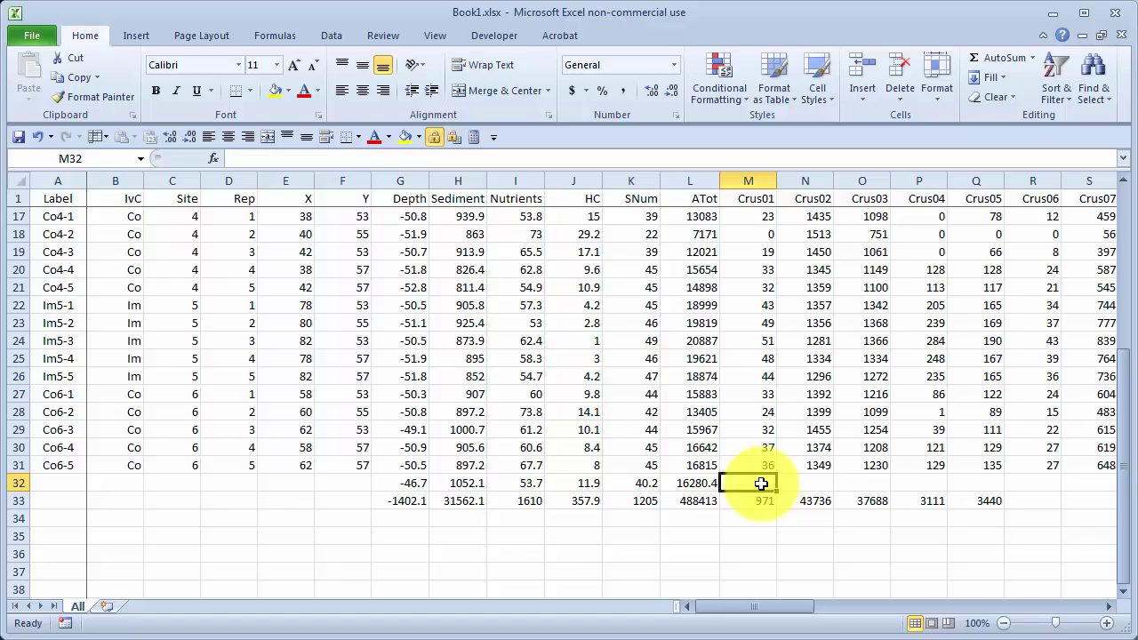
scroll(761, 483, up, 5)
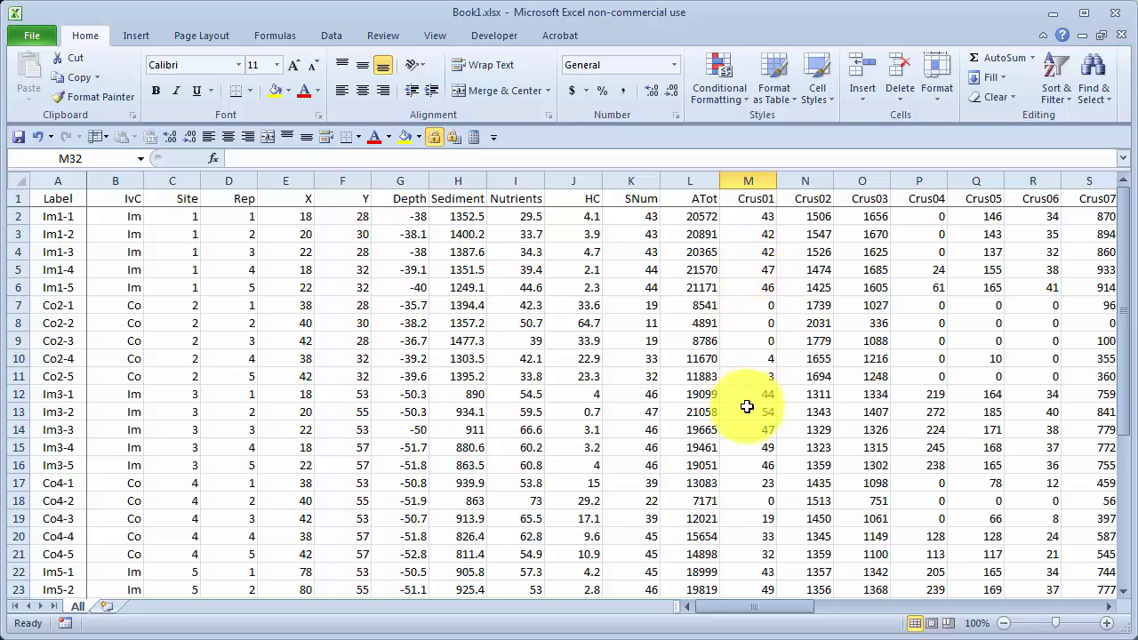
scroll(747, 420, down, 4)
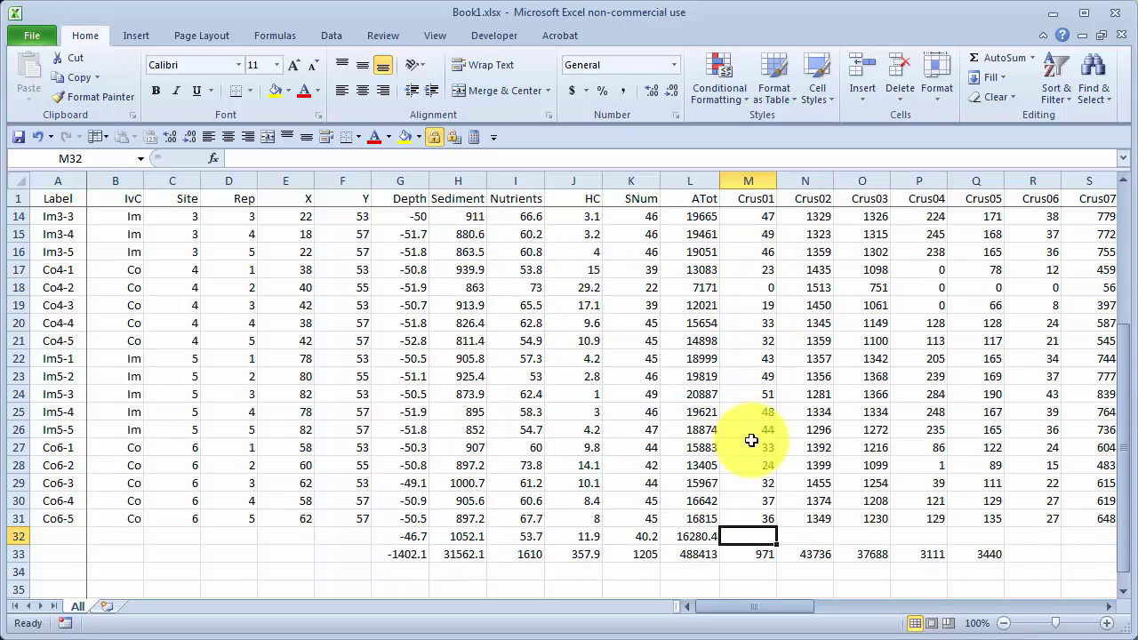
scroll(751, 441, up, 4)
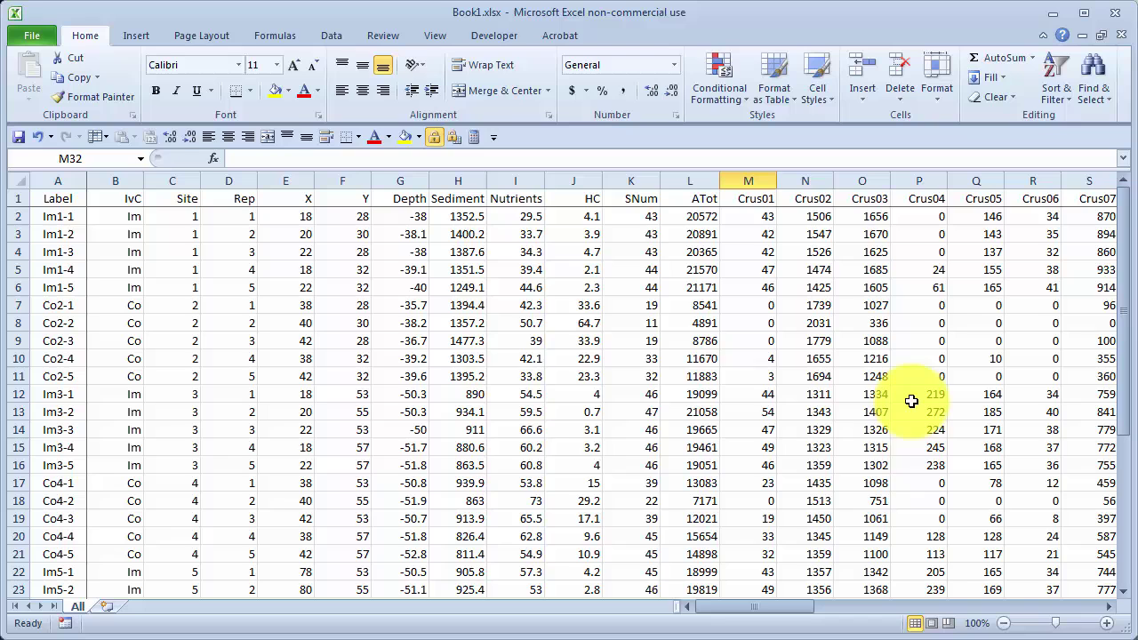
scroll(862, 444, down, 5)
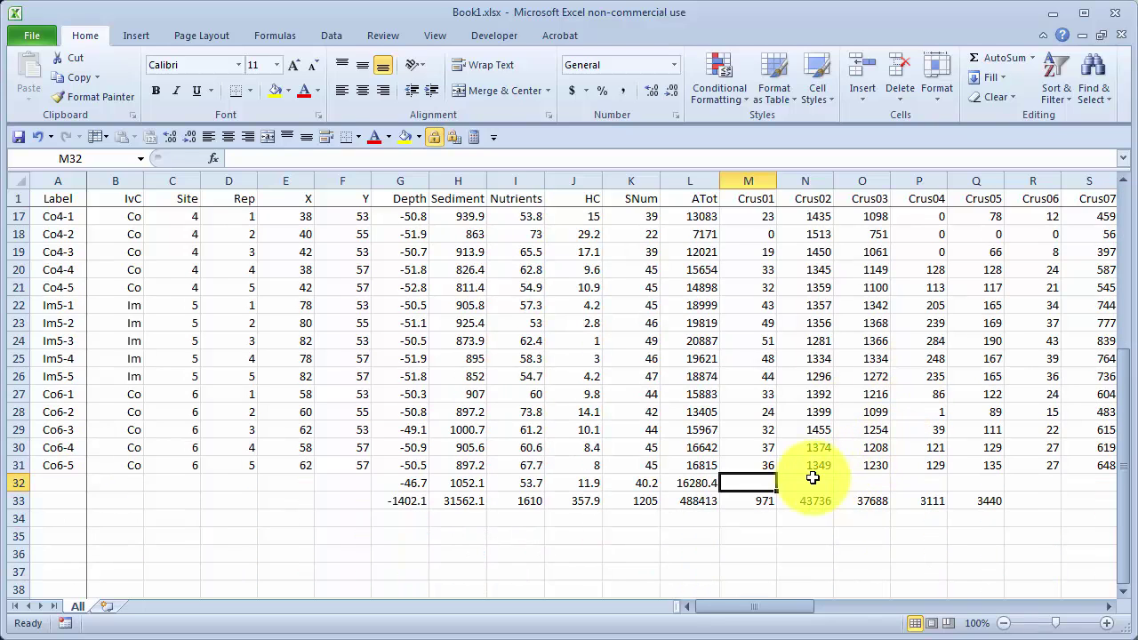
- Enter =COUNTIF(M2:M31,">0") in M32 to count positive Crus01 values (26.0)
text(=)
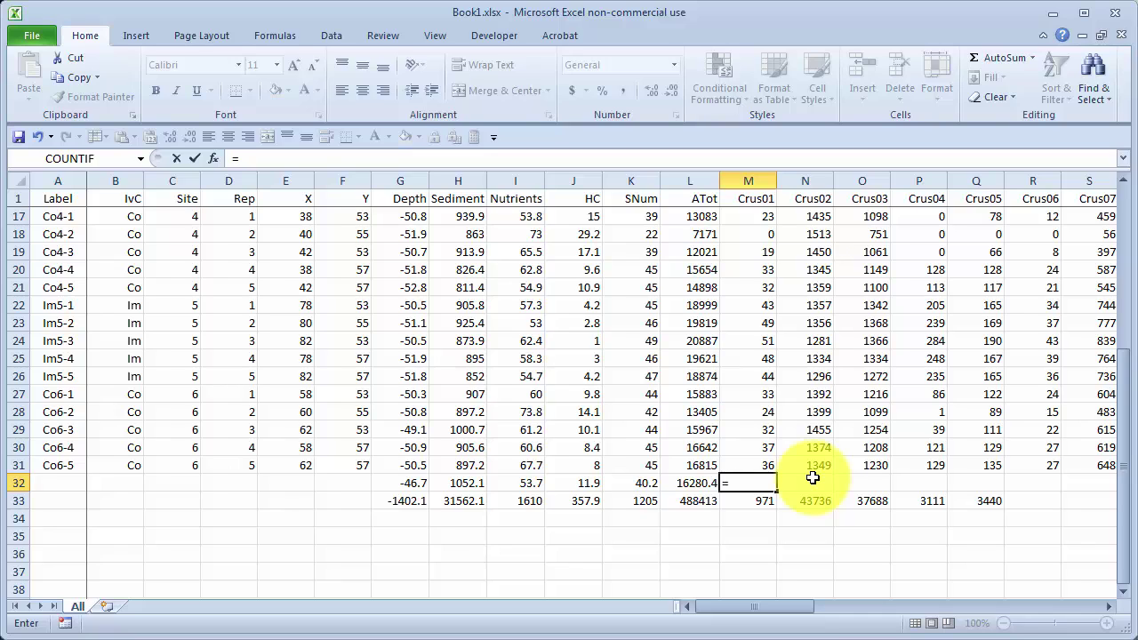
text(count)
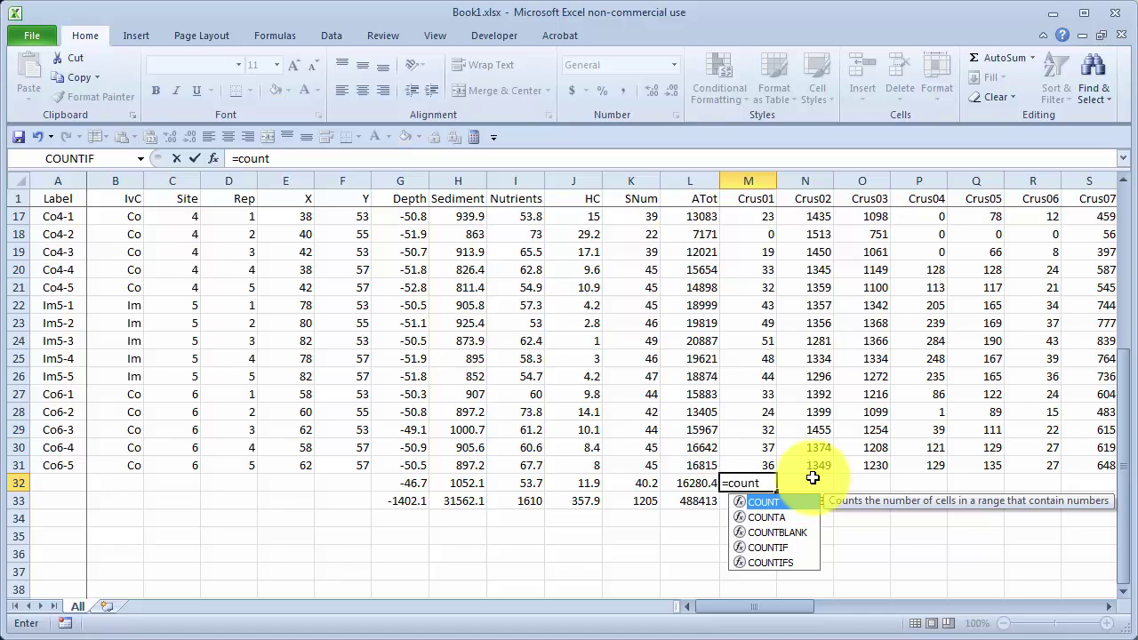
key(Down)
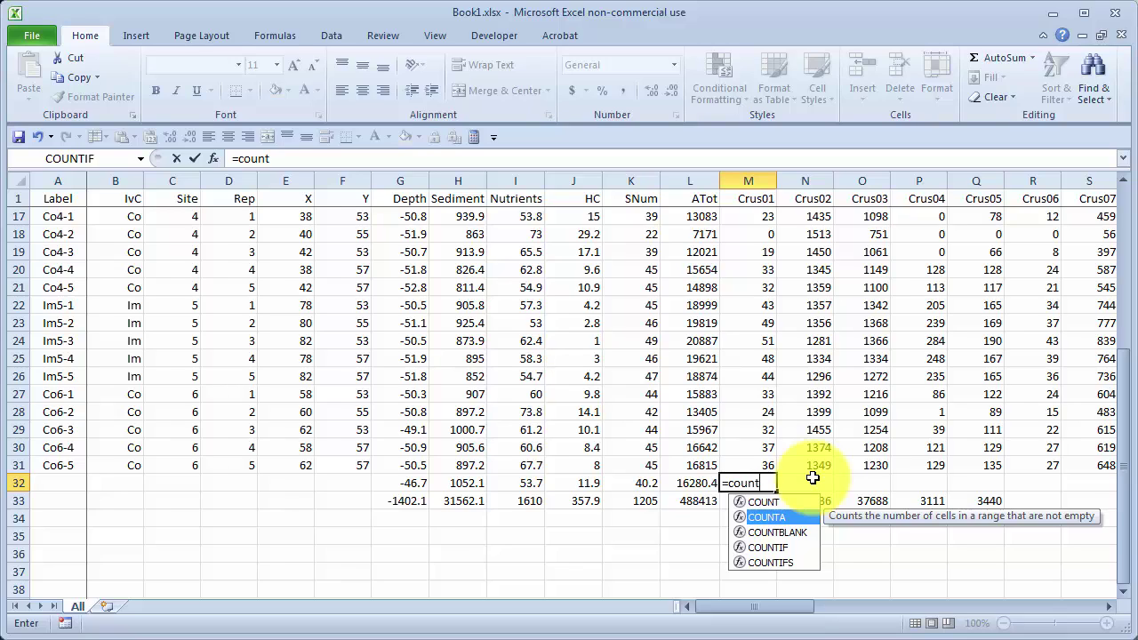
key(Down)
key(Down)
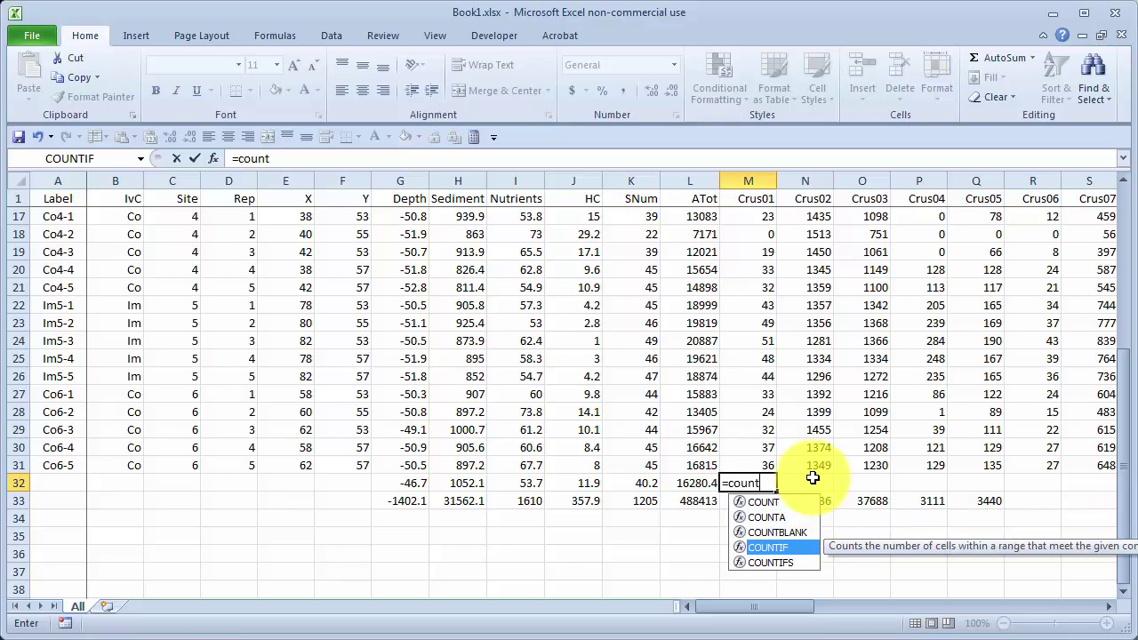
text(if()
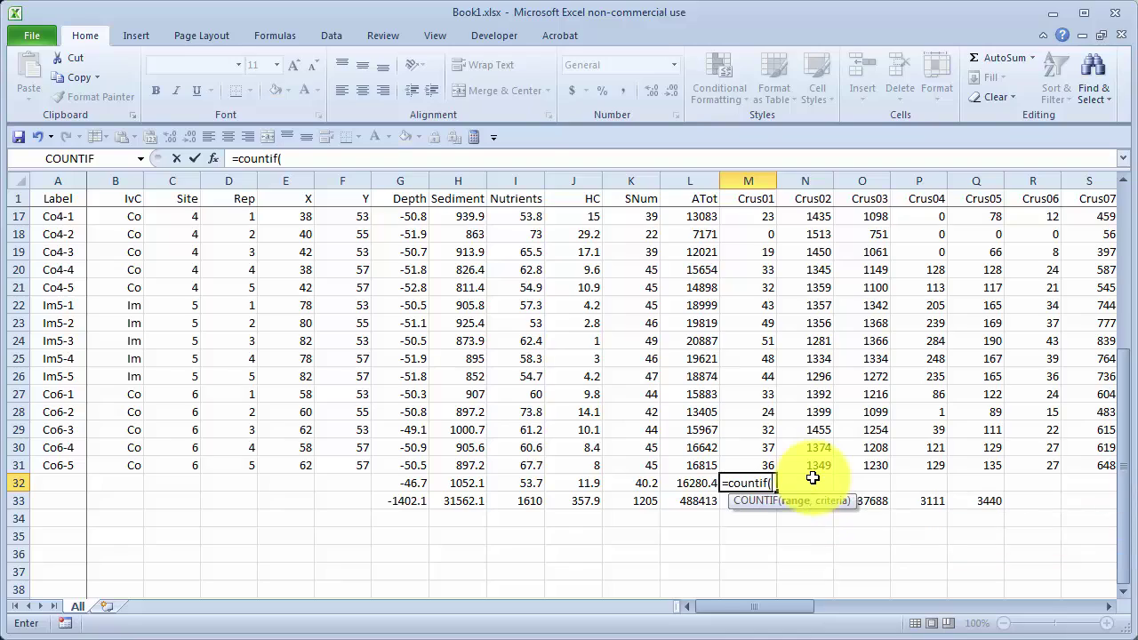
scroll(812, 471, up, 5)
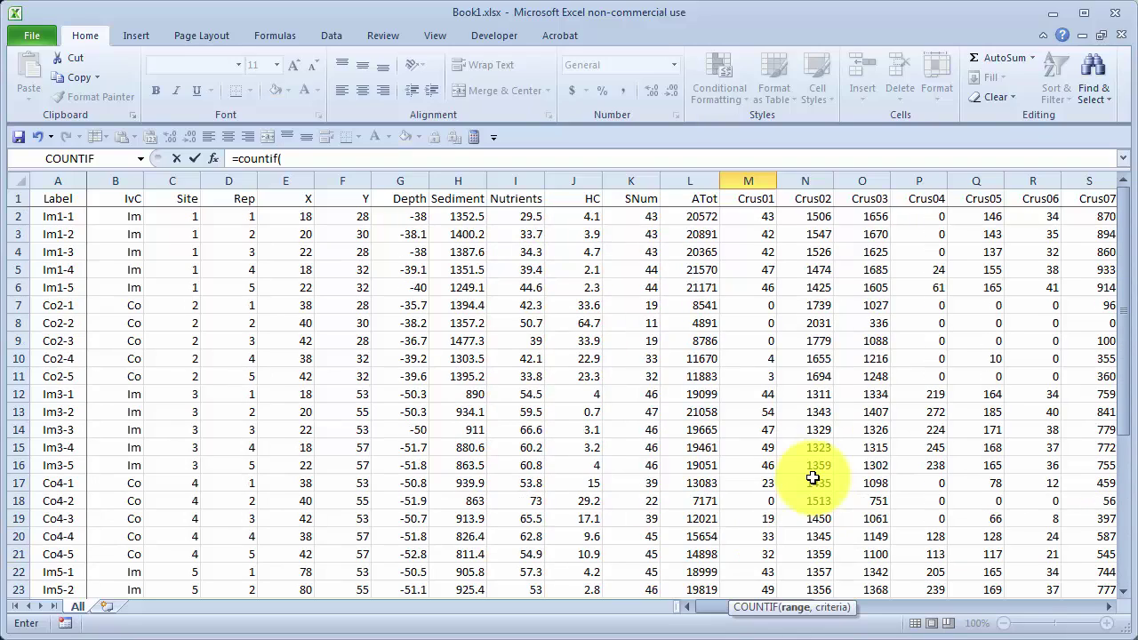
click(744, 216)
scroll(738, 254, down, 7)
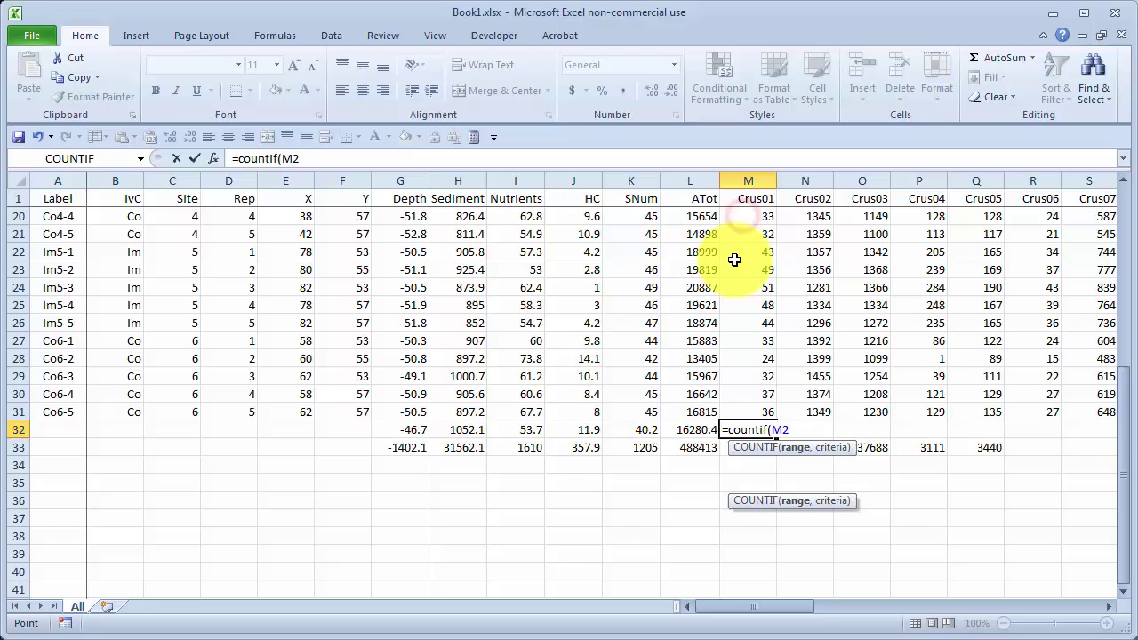
shift+click(753, 356)
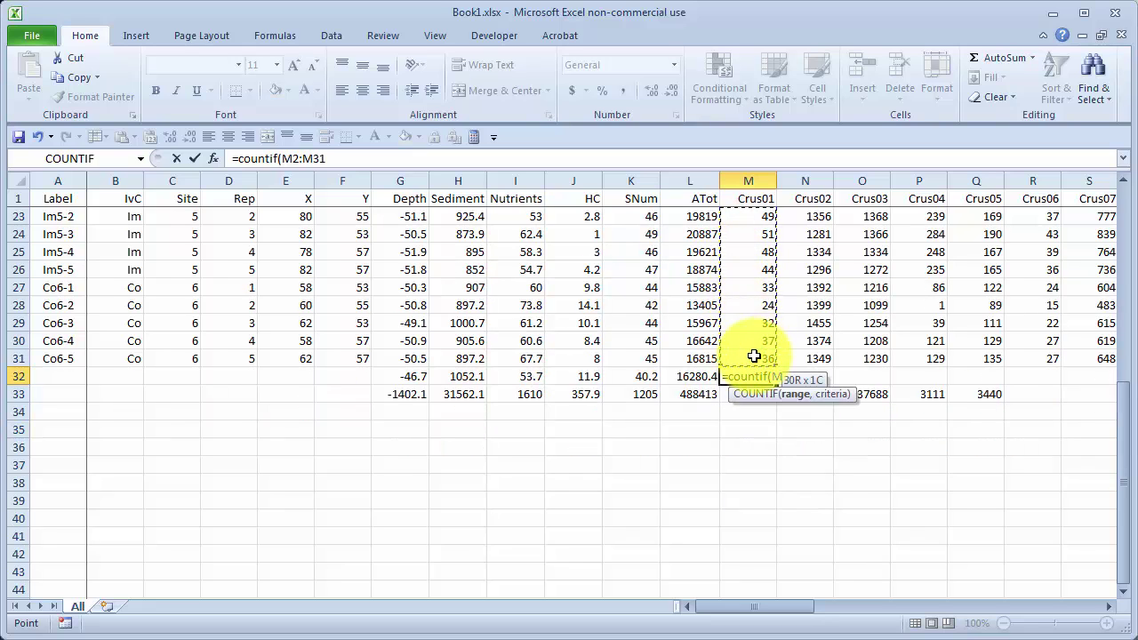
click(553, 159)
text(,)
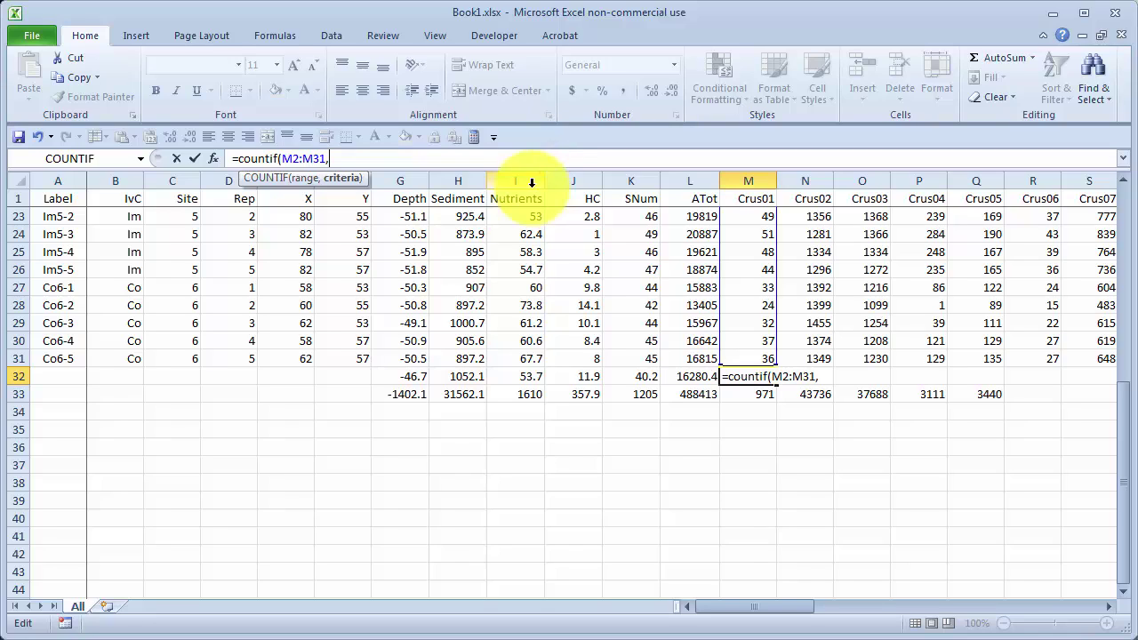
text(">0"))
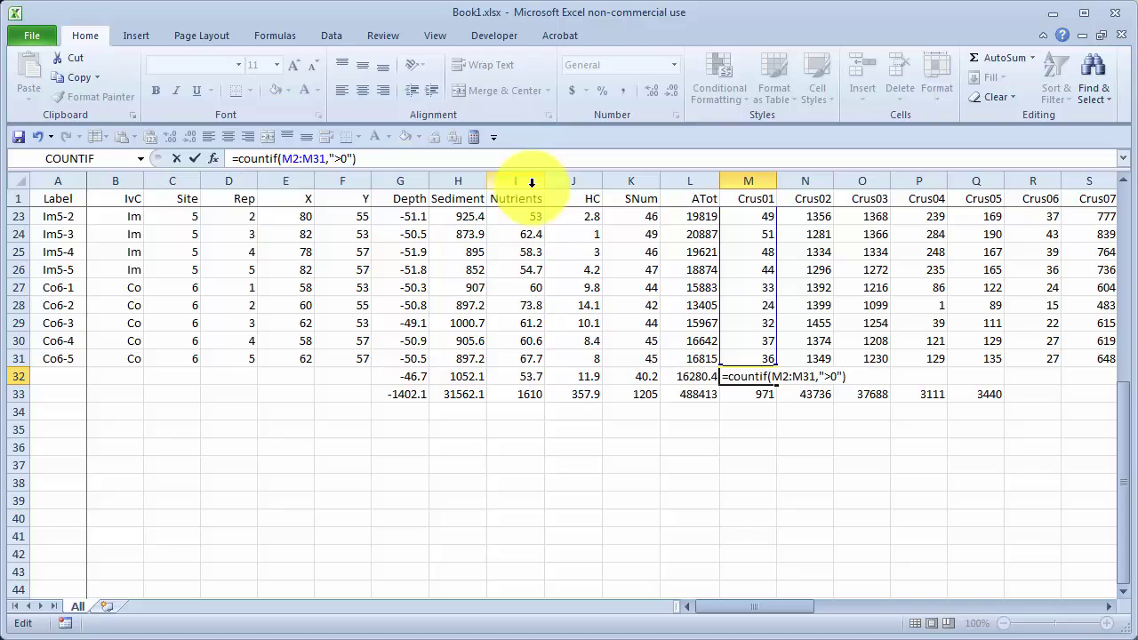
key(Return)
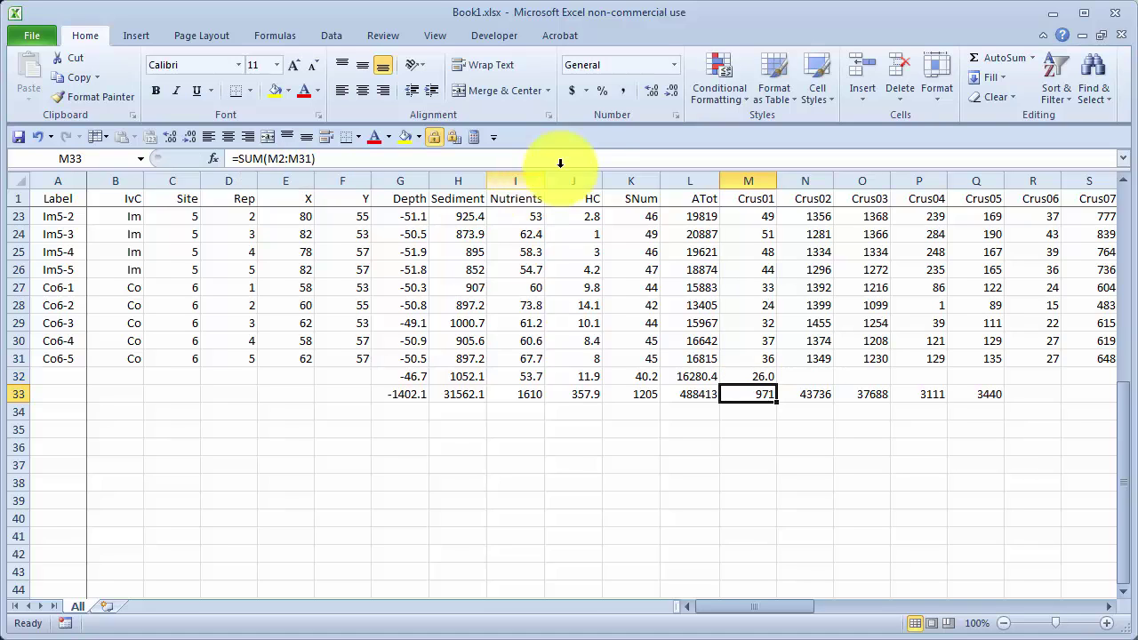
- Copy the M32 COUNTIF across to Q32, giving 30.0, 30.0, 19.0 and 25.0
click(769, 377)
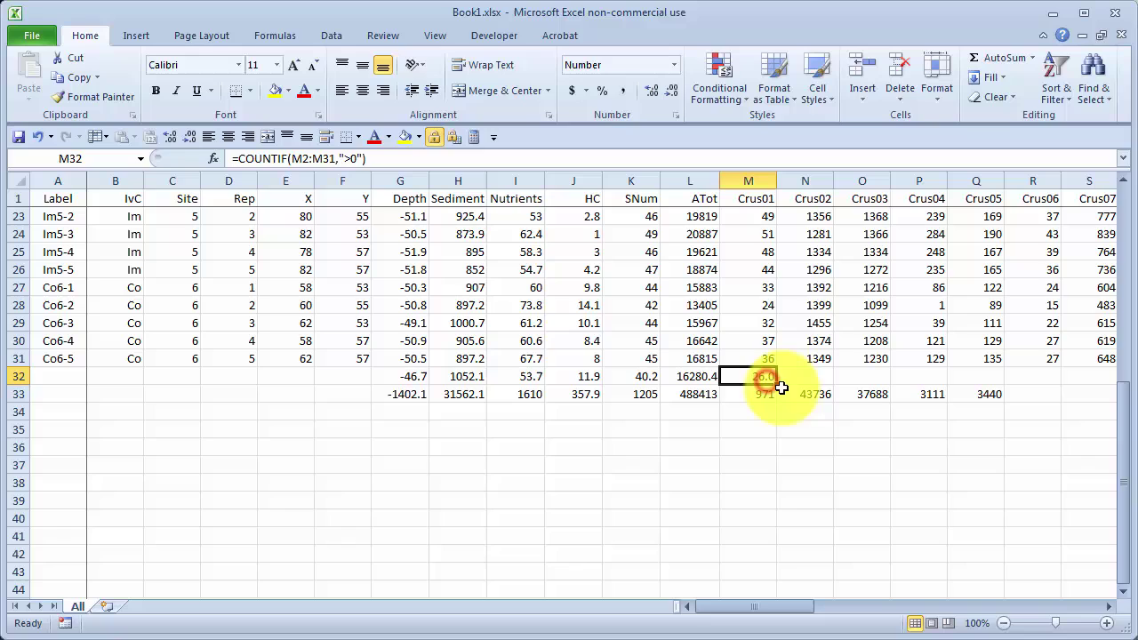
drag(778, 383, 994, 381)
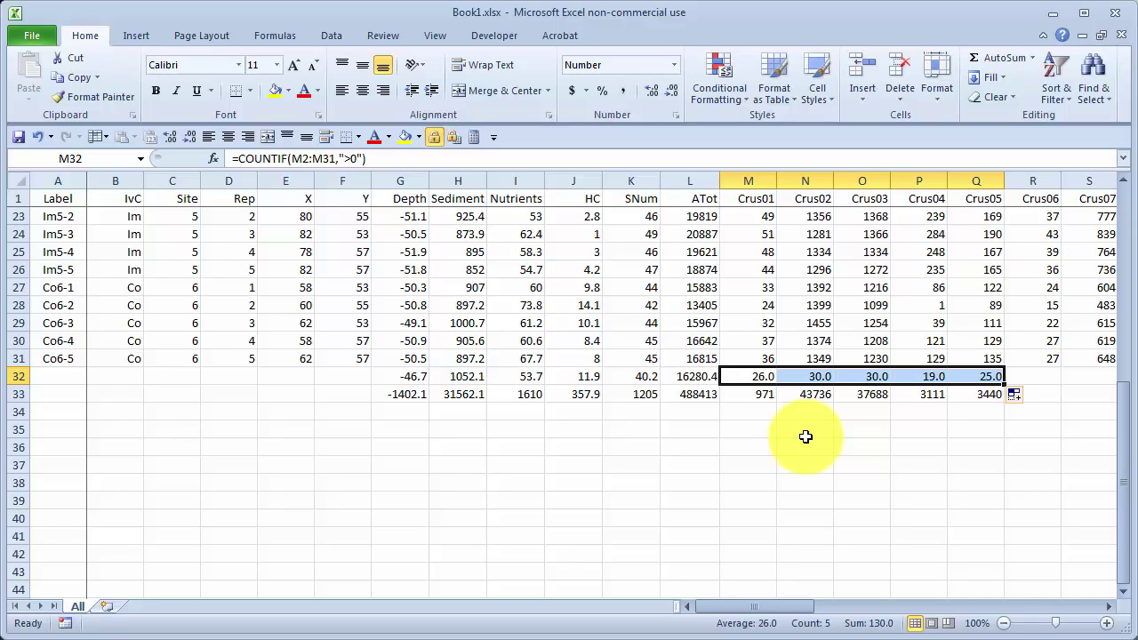
scroll(806, 437, up, 7)
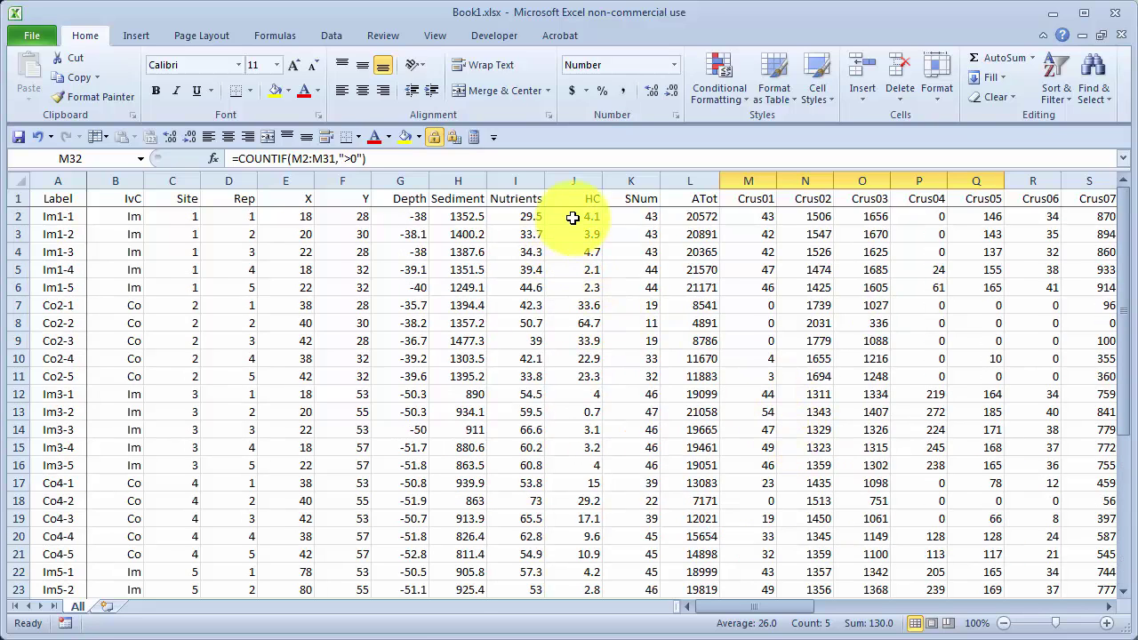
click(572, 217)
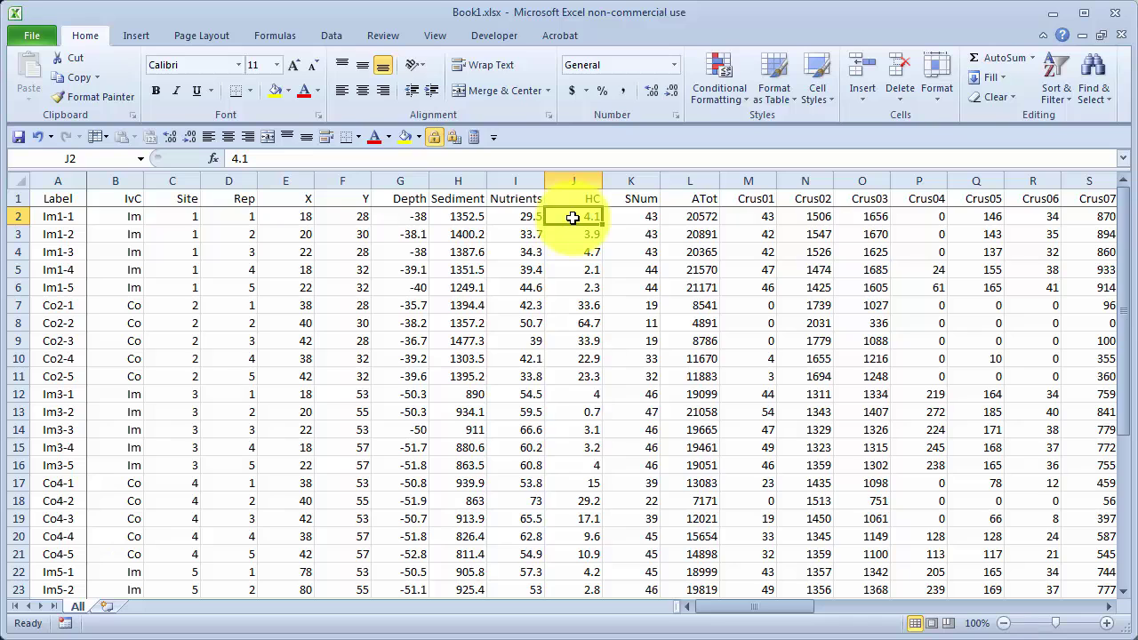
- Apply Red Data Bar gradient-fill conditional formatting to the HC values in J2:J31
scroll(572, 217, down, 5)
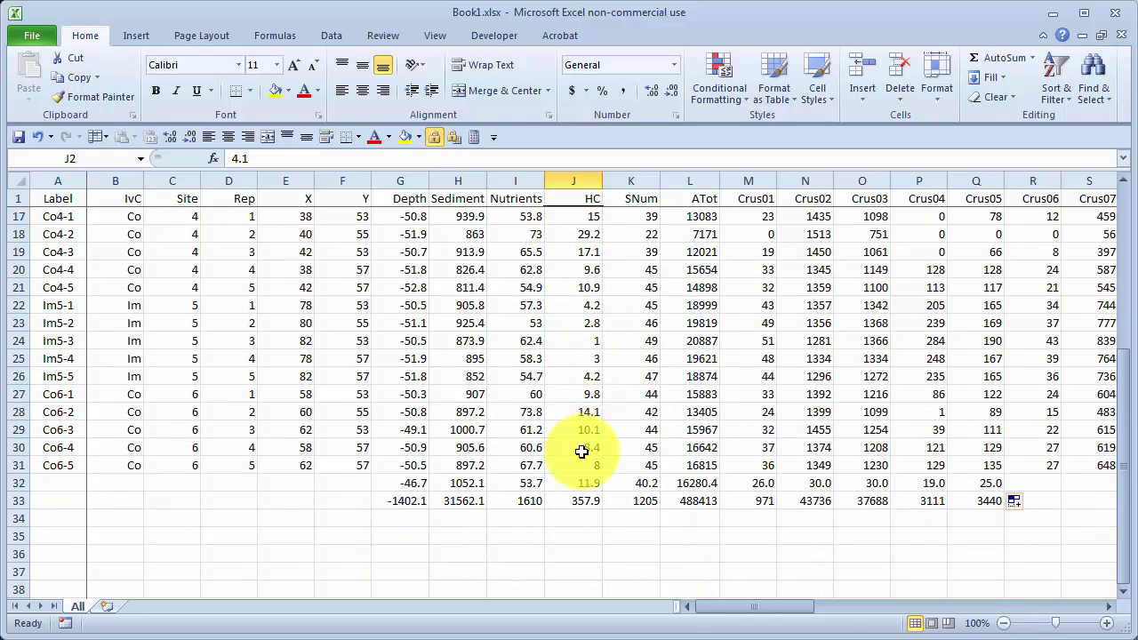
shift+click(584, 465)
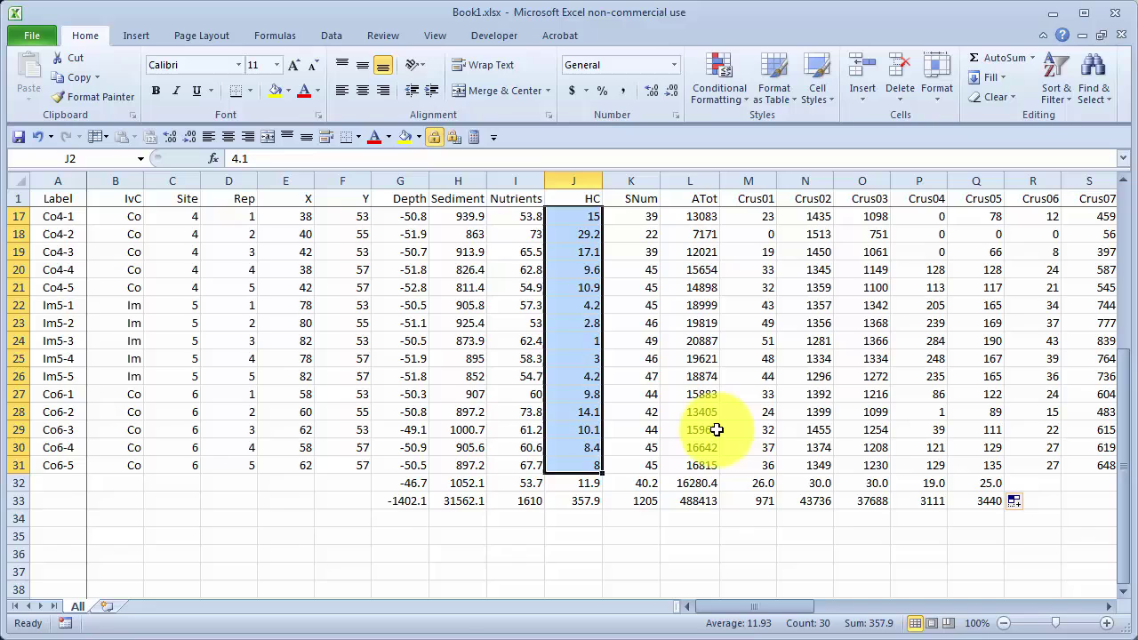
scroll(717, 429, up, 5)
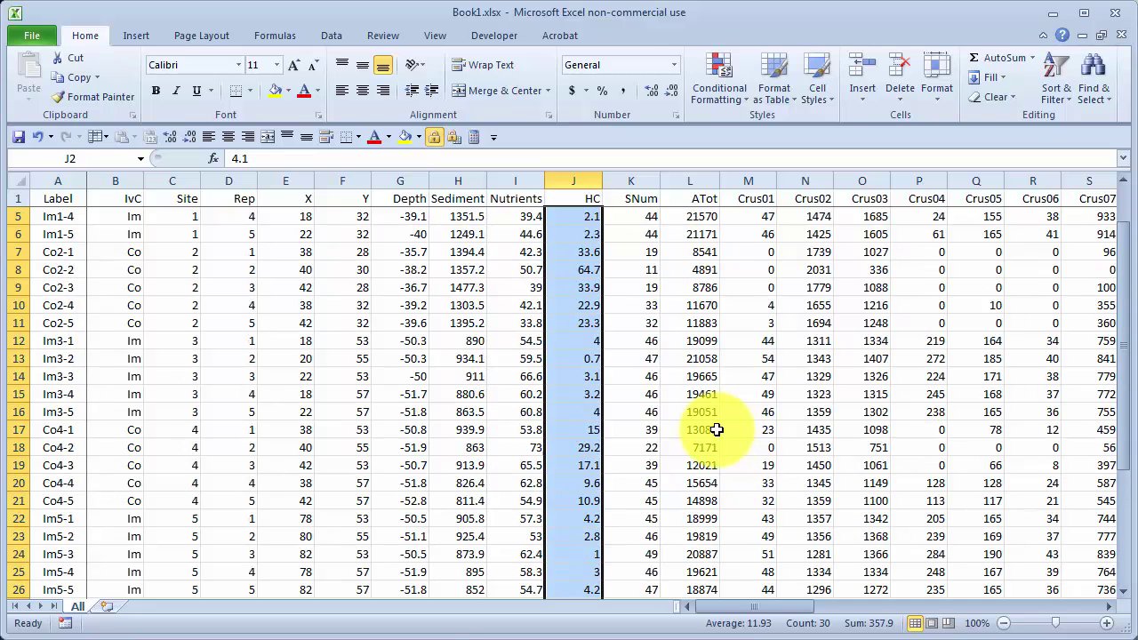
click(736, 103)
mouse_move(713, 118)
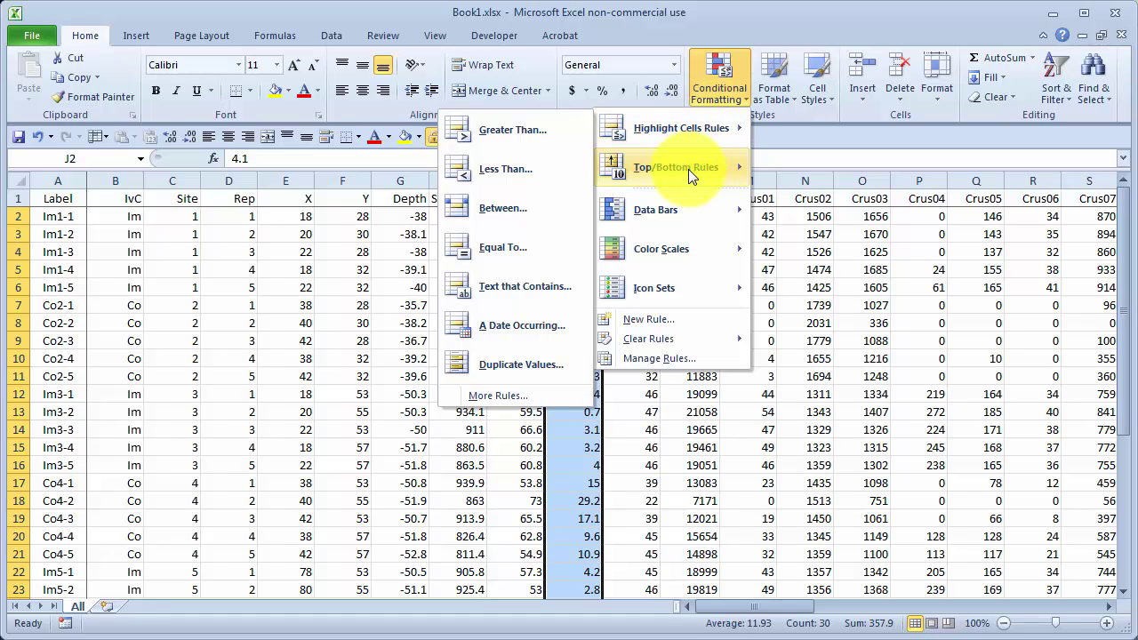
mouse_move(693, 169)
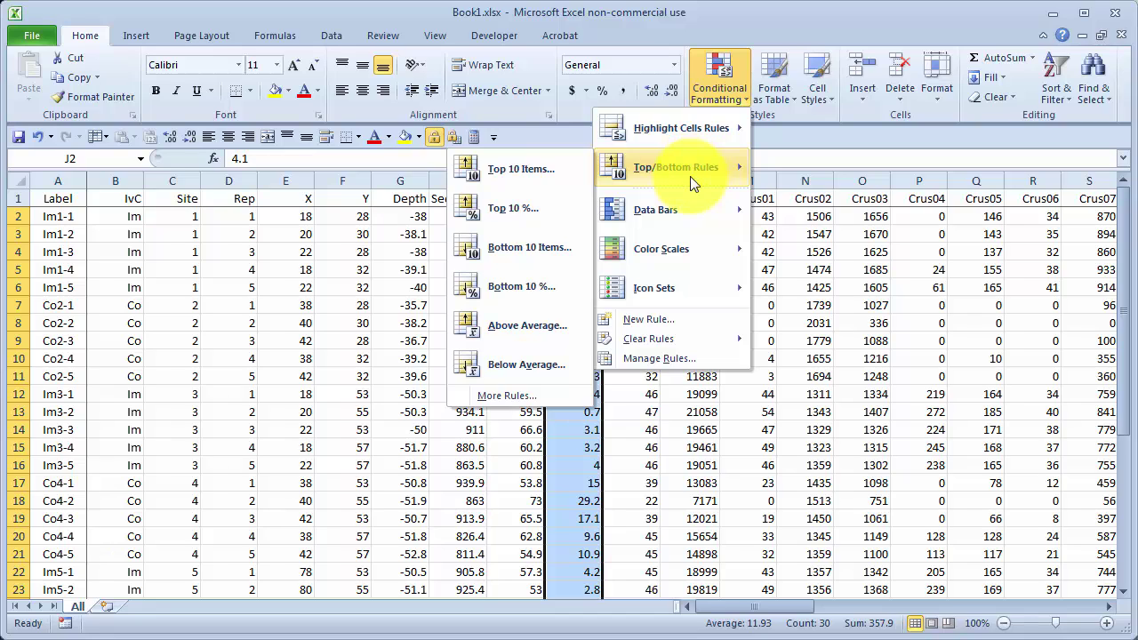
mouse_move(683, 207)
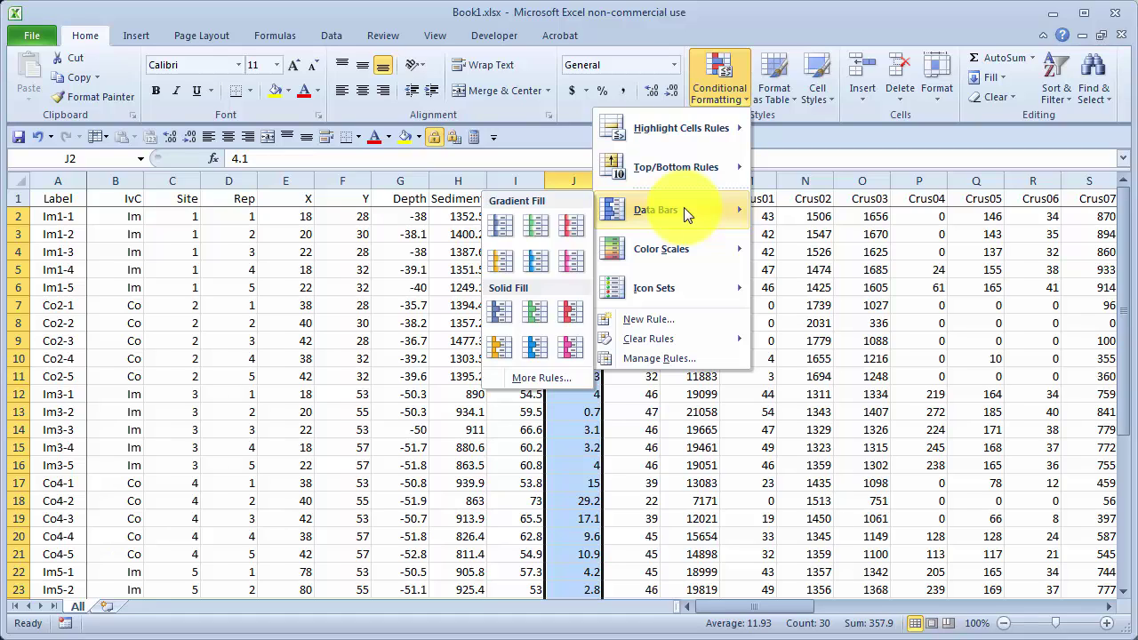
click(561, 228)
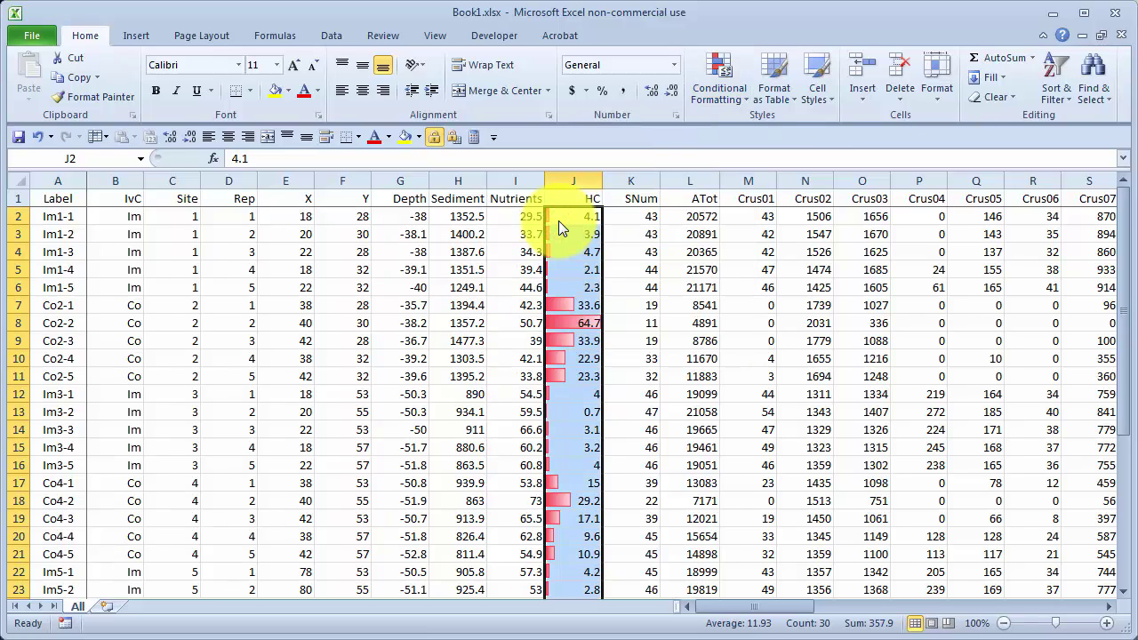
- Select the IvC labels in B2:B31
click(631, 220)
scroll(637, 251, down, 1)
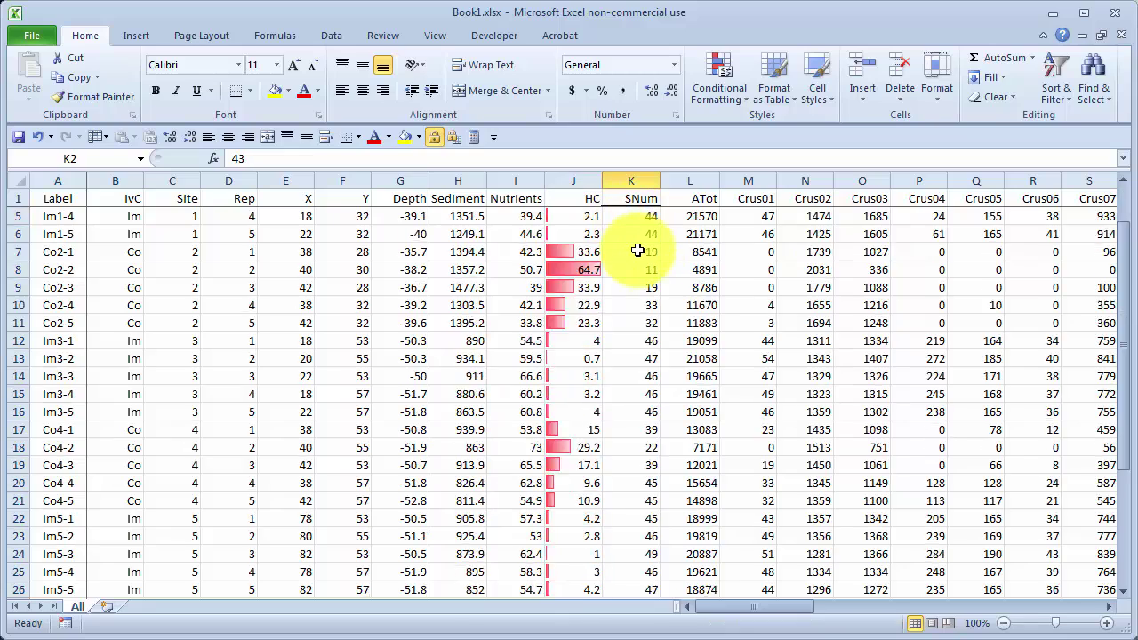
scroll(638, 251, down, 2)
scroll(638, 250, up, 3)
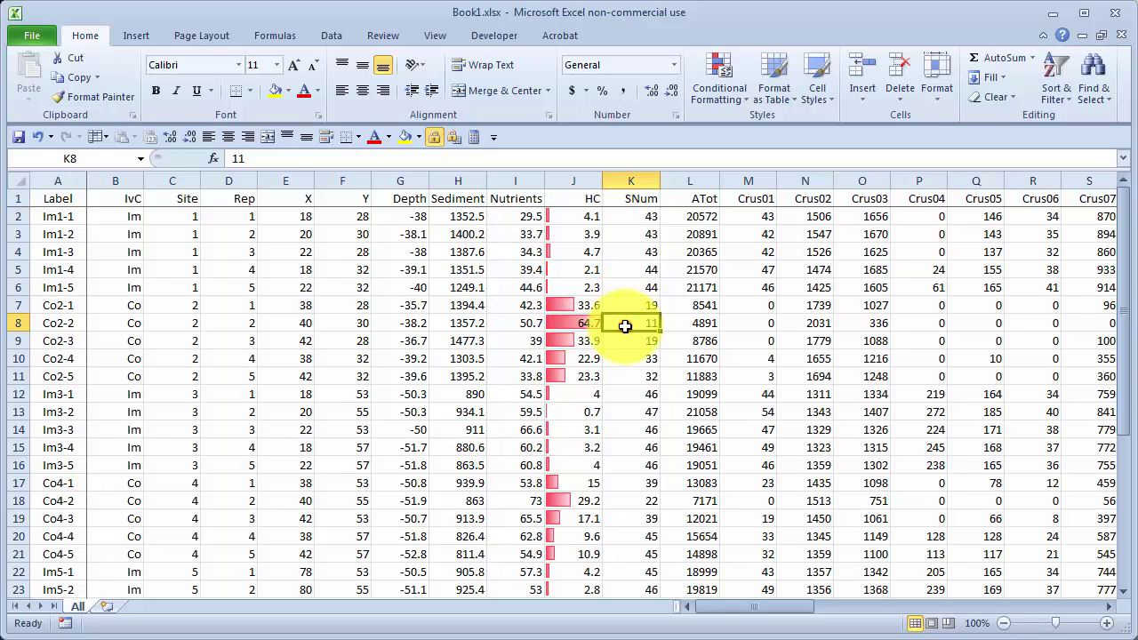
click(625, 325)
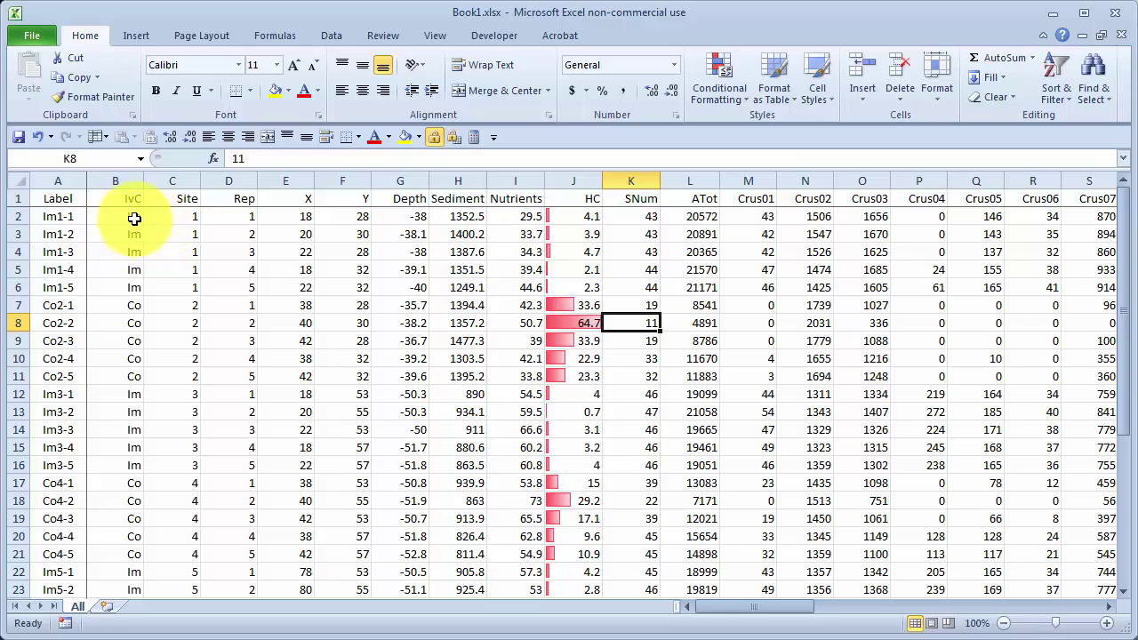
drag(111, 300, 109, 359)
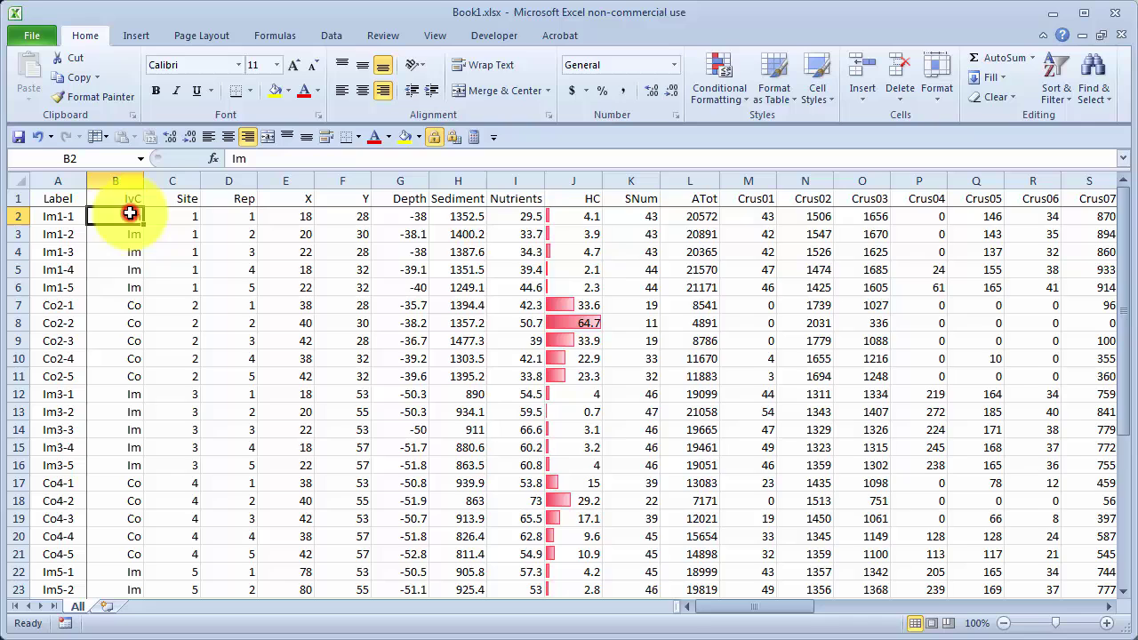
scroll(152, 356, down, 4)
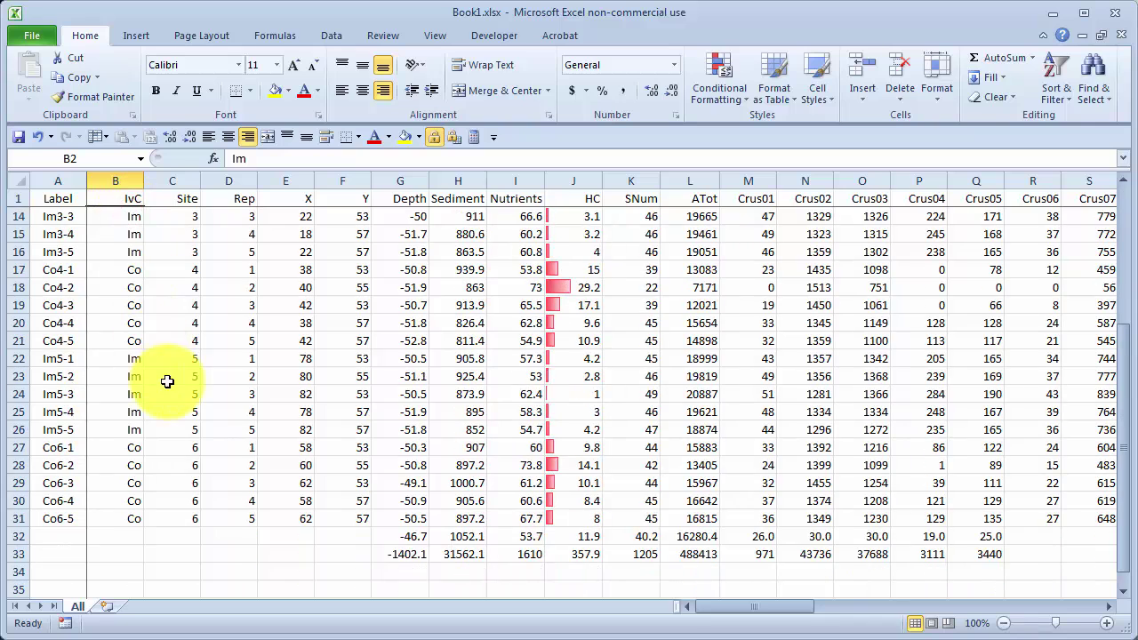
shift+click(114, 519)
- Replace every 'Im' in the selected labels with 'Co@'
key(ctrl+h)
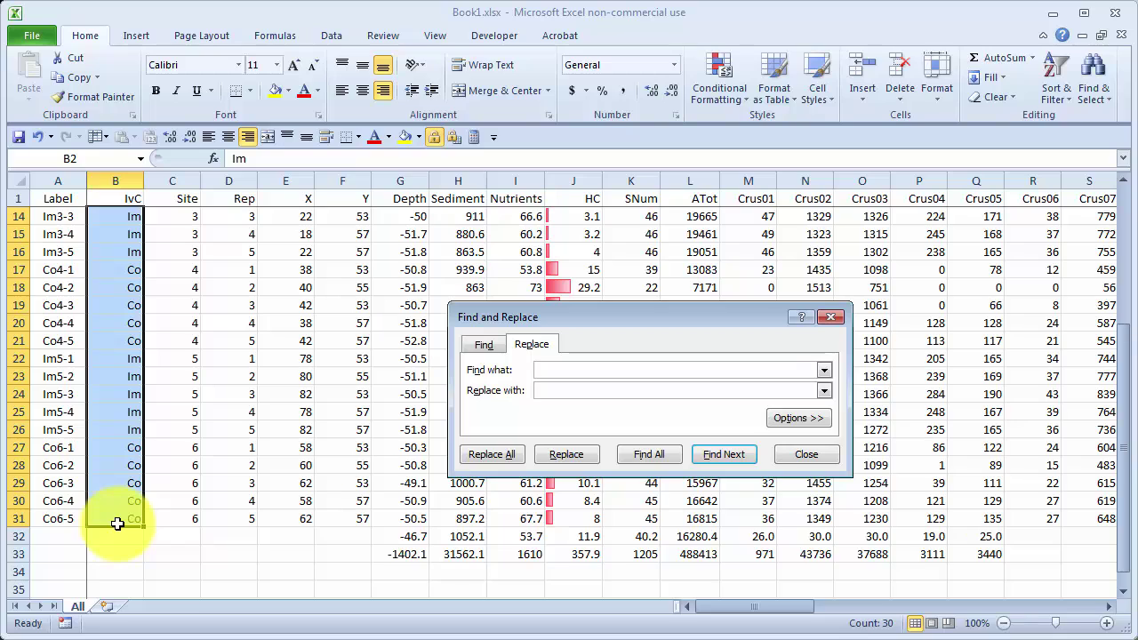
text(Im)
text(Co)
text(@)
click(485, 456)
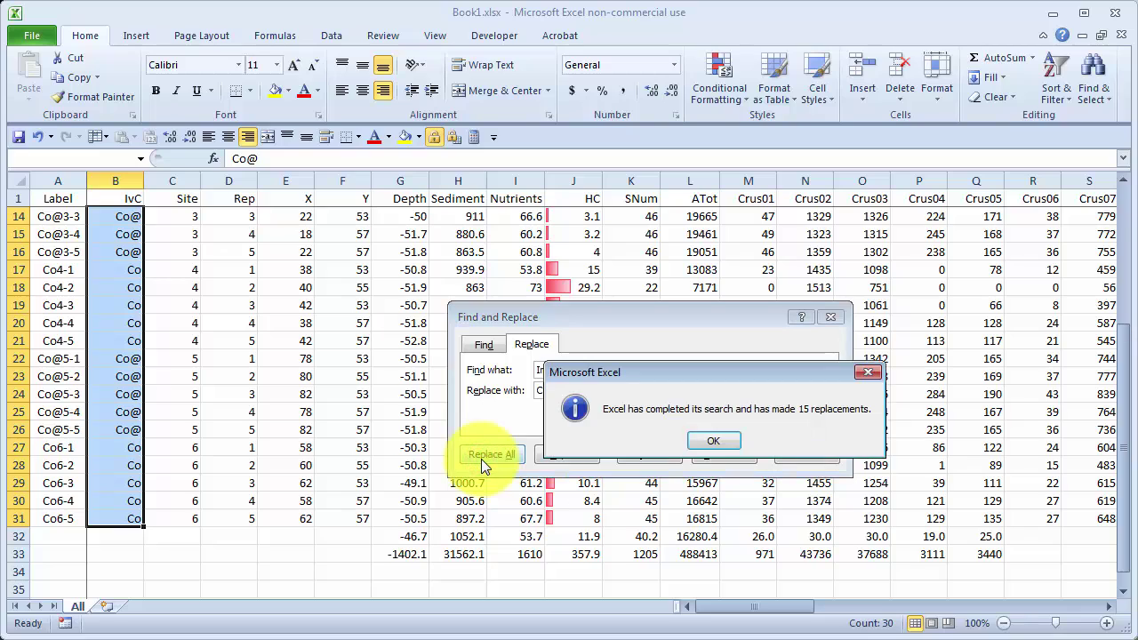
click(704, 439)
- Replace whole-cell 'Co' labels with 'Im' using Match entire cell contents
click(597, 371)
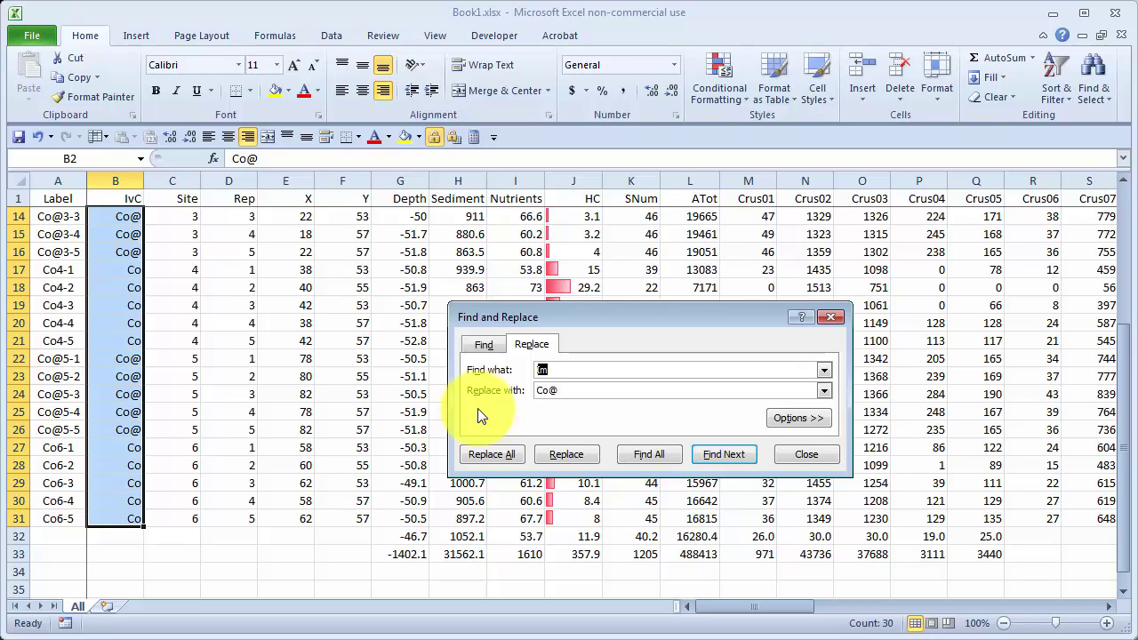
text(Co)
key(Tab)
text(Im)
click(814, 416)
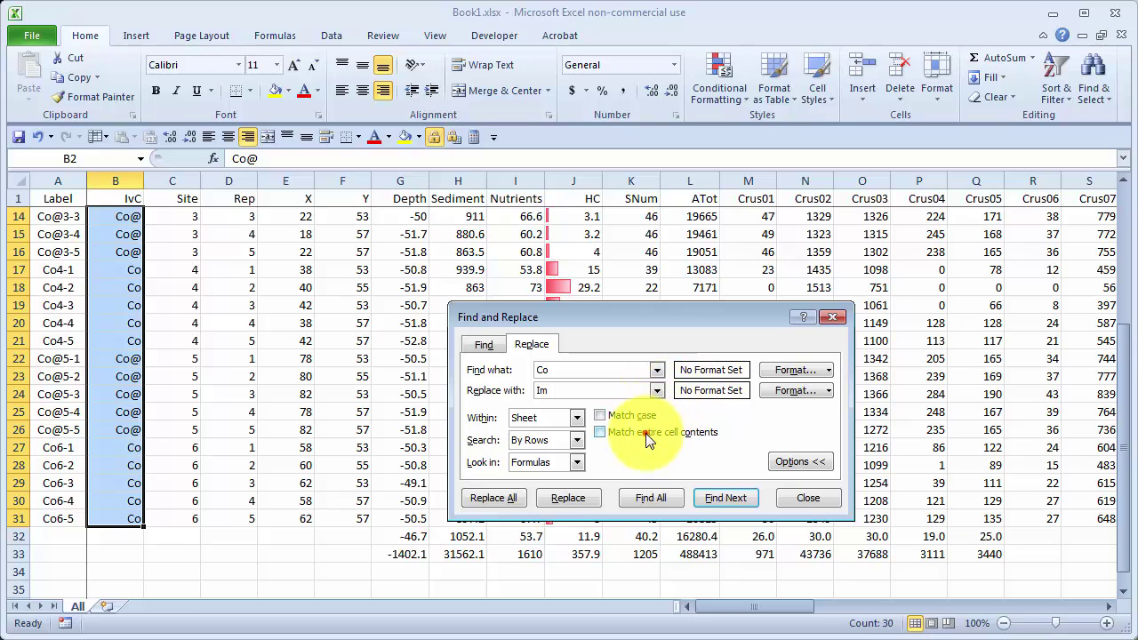
click(648, 437)
click(507, 498)
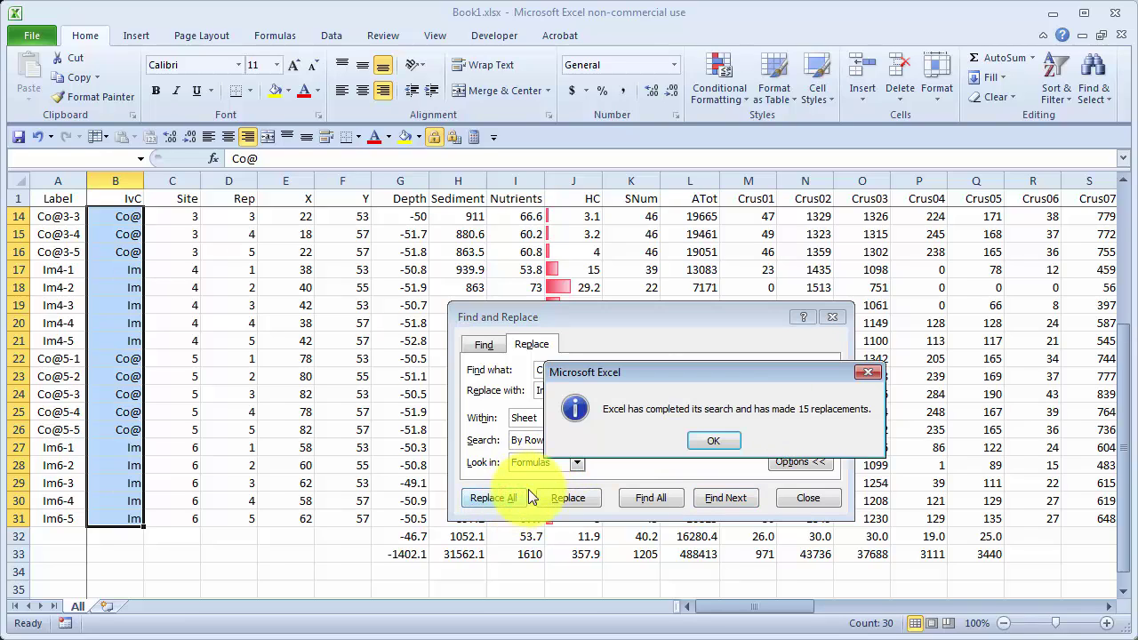
click(716, 441)
- Replace all 'Co@' with 'Co' and close Find and Replace
double_click(574, 368)
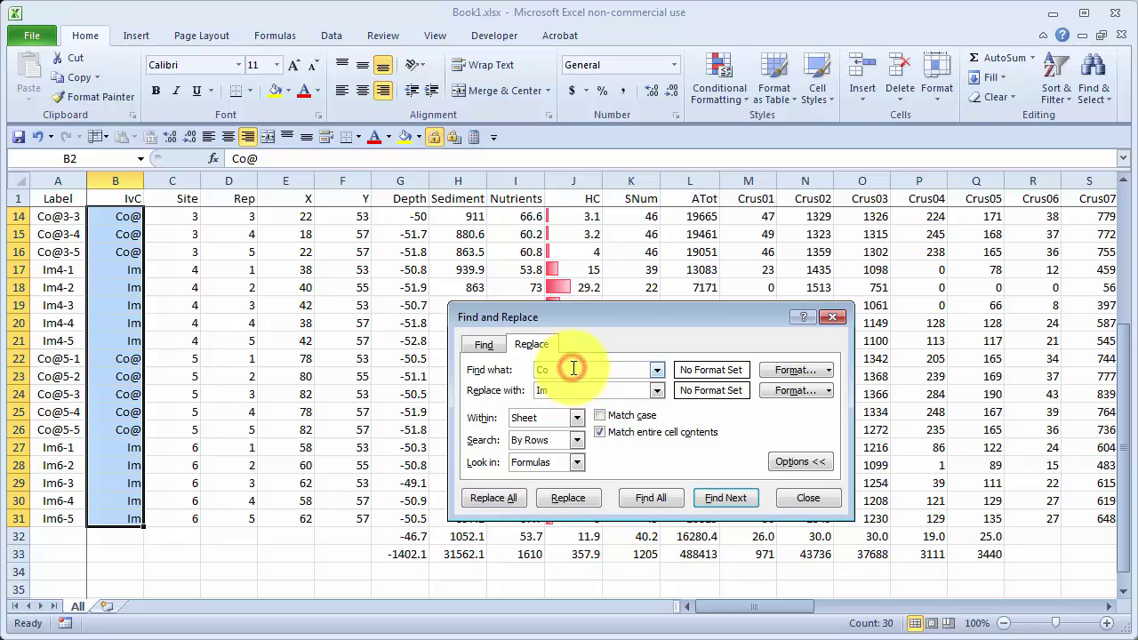
text(@)
double_click(558, 390)
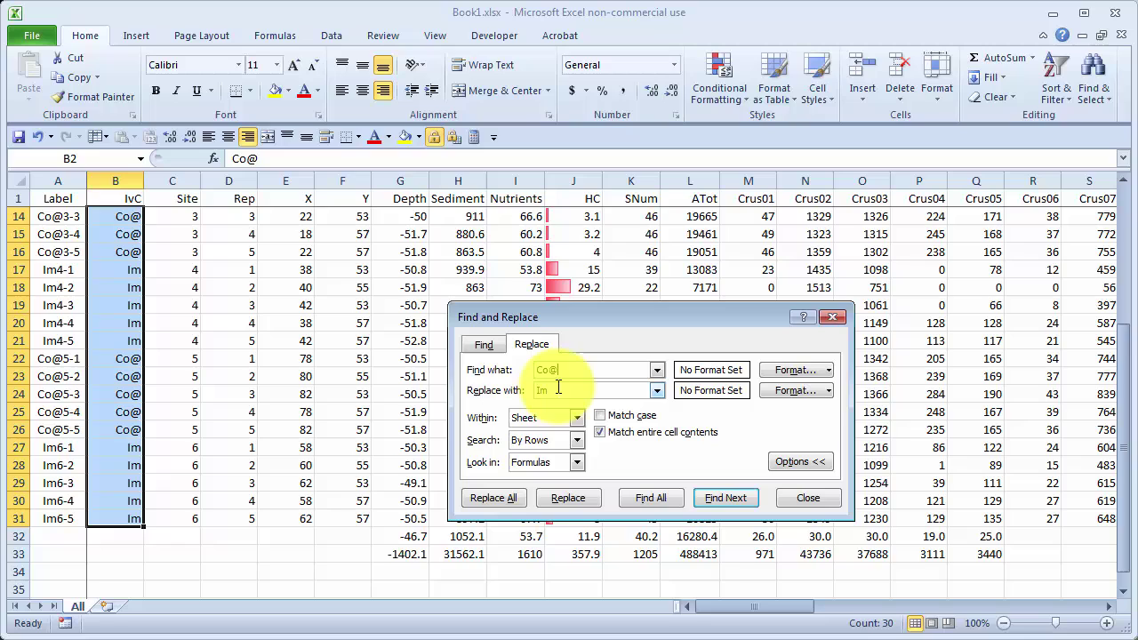
text(Co)
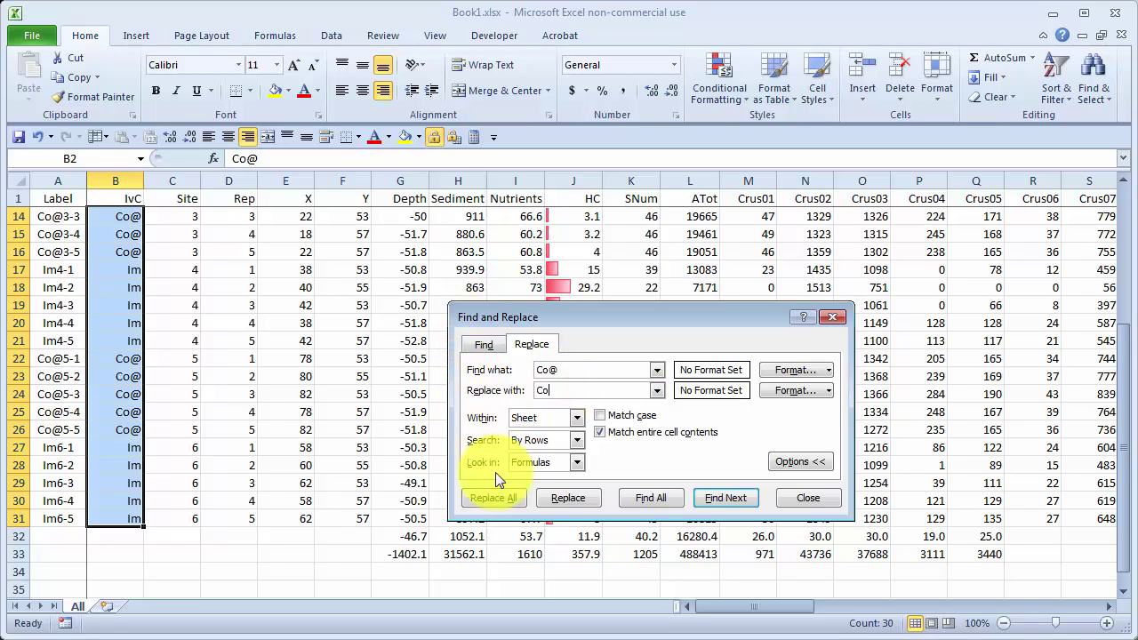
click(492, 499)
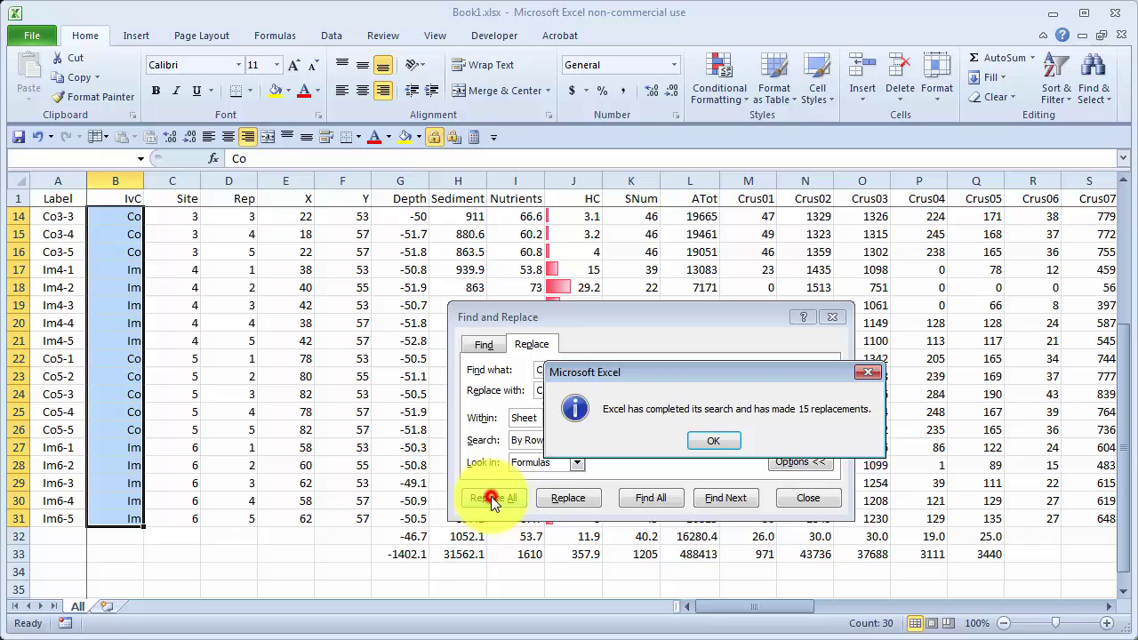
click(711, 437)
click(806, 498)
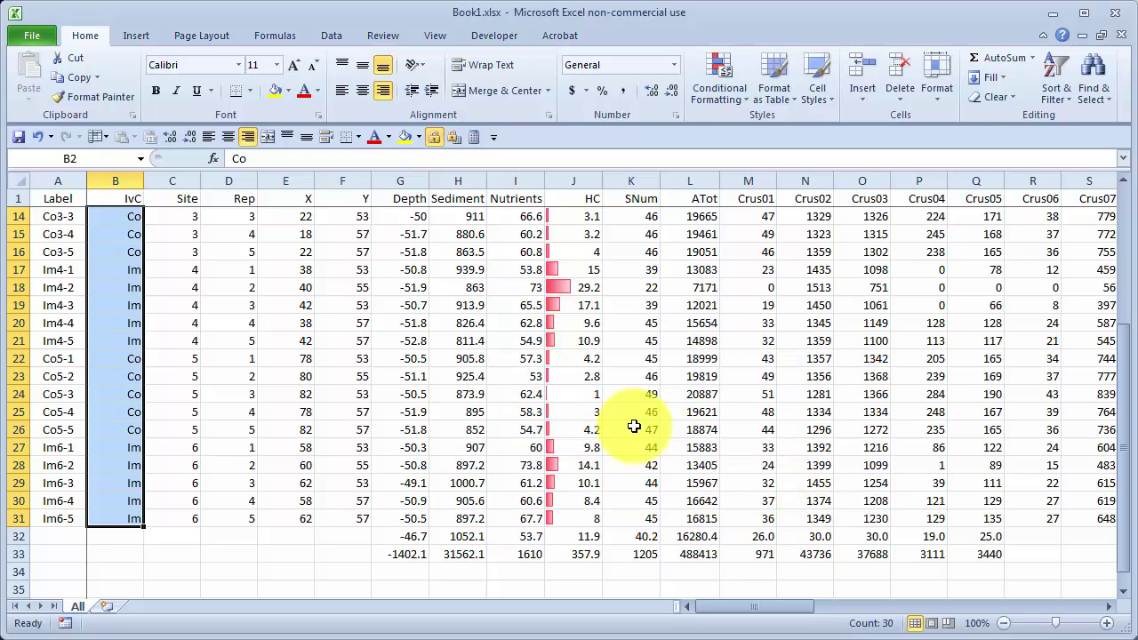
- Select the ATot values in L2:L31
scroll(627, 391, up, 4)
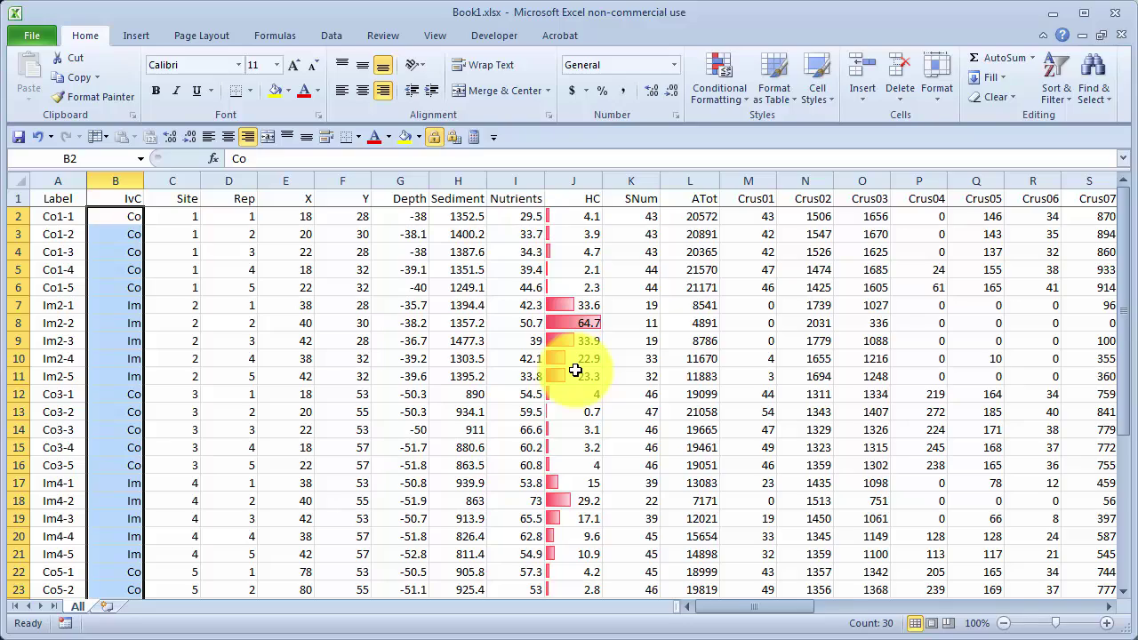
click(750, 218)
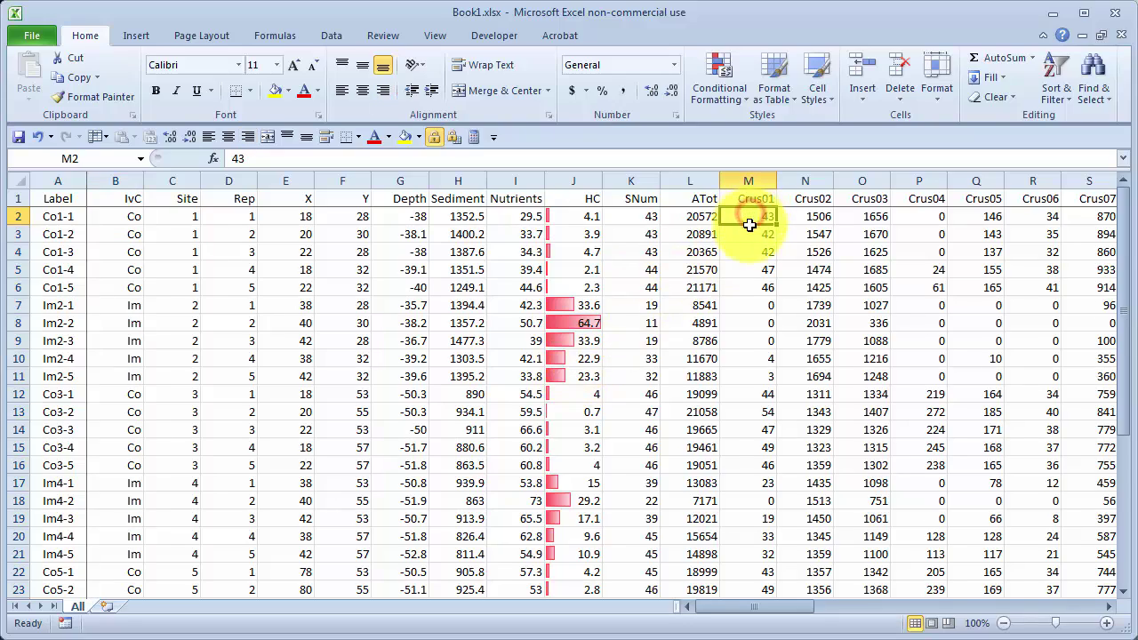
scroll(750, 225, down, 6)
scroll(741, 336, up, 5)
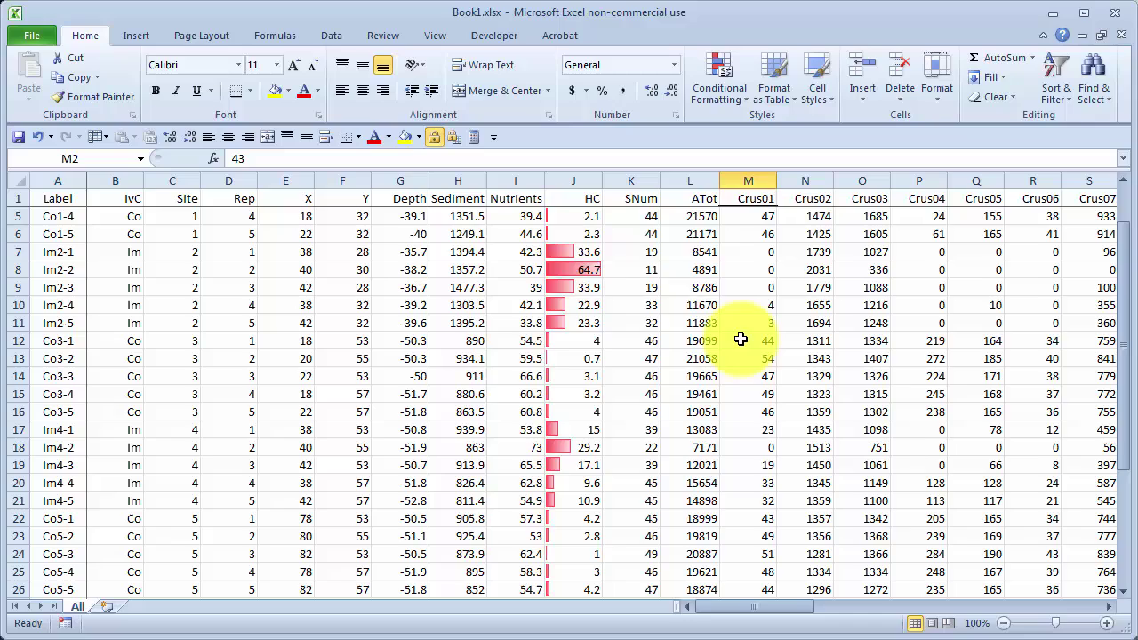
scroll(741, 339, up, 1)
click(696, 216)
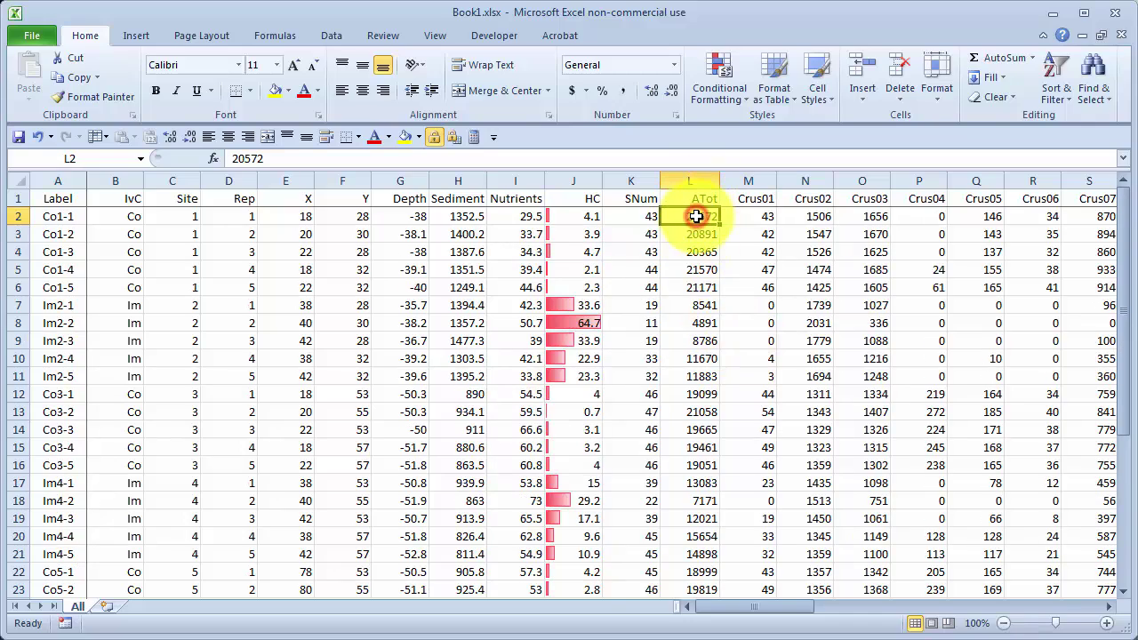
scroll(696, 216, down, 4)
scroll(696, 216, up, 4)
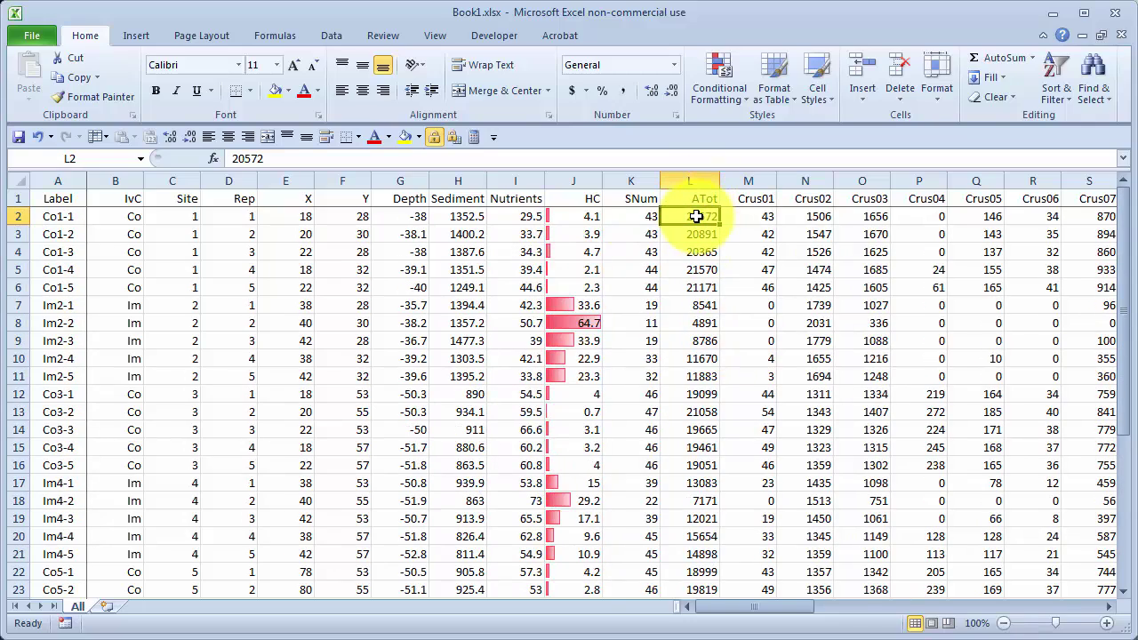
click(640, 217)
drag(699, 219, 694, 517)
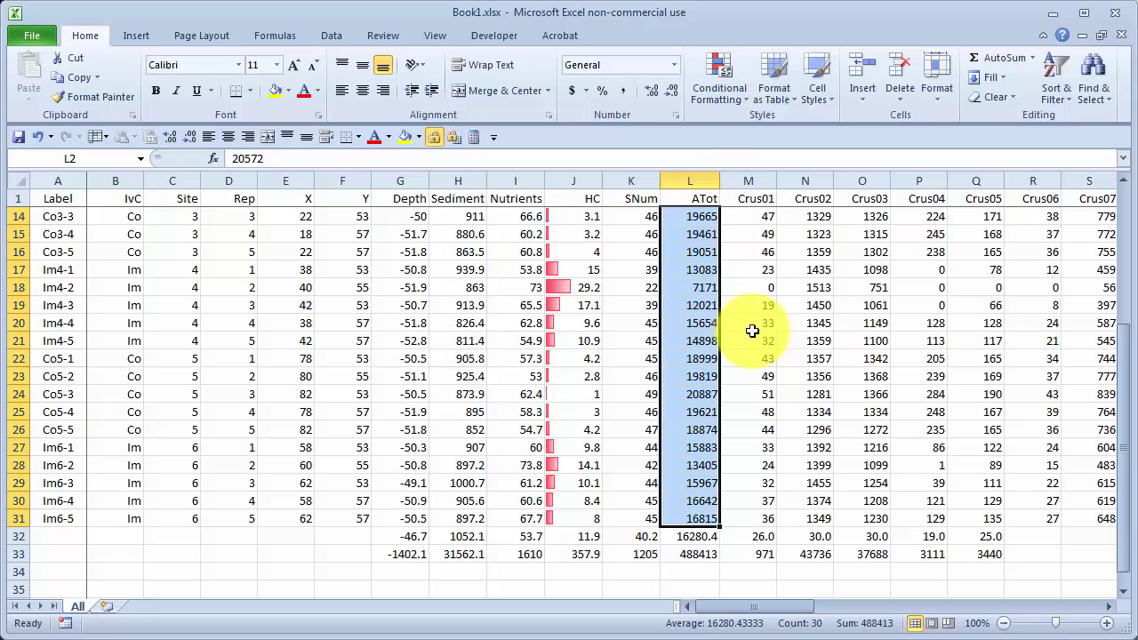
- Apply a Below Average rule with the default light red fill to the ATot values
click(727, 82)
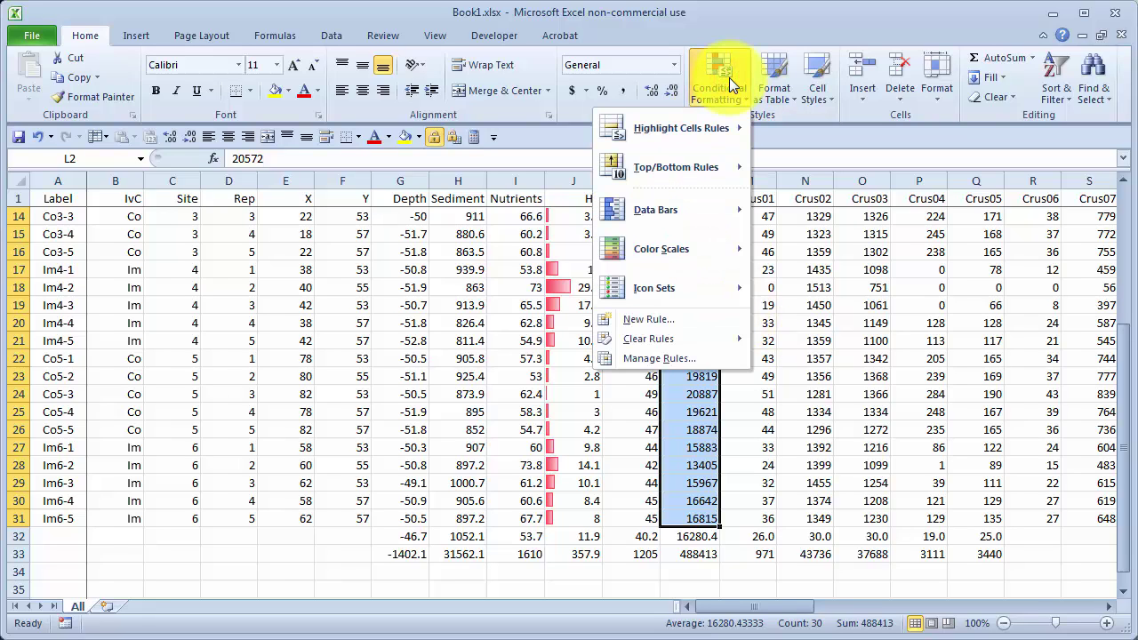
mouse_move(678, 128)
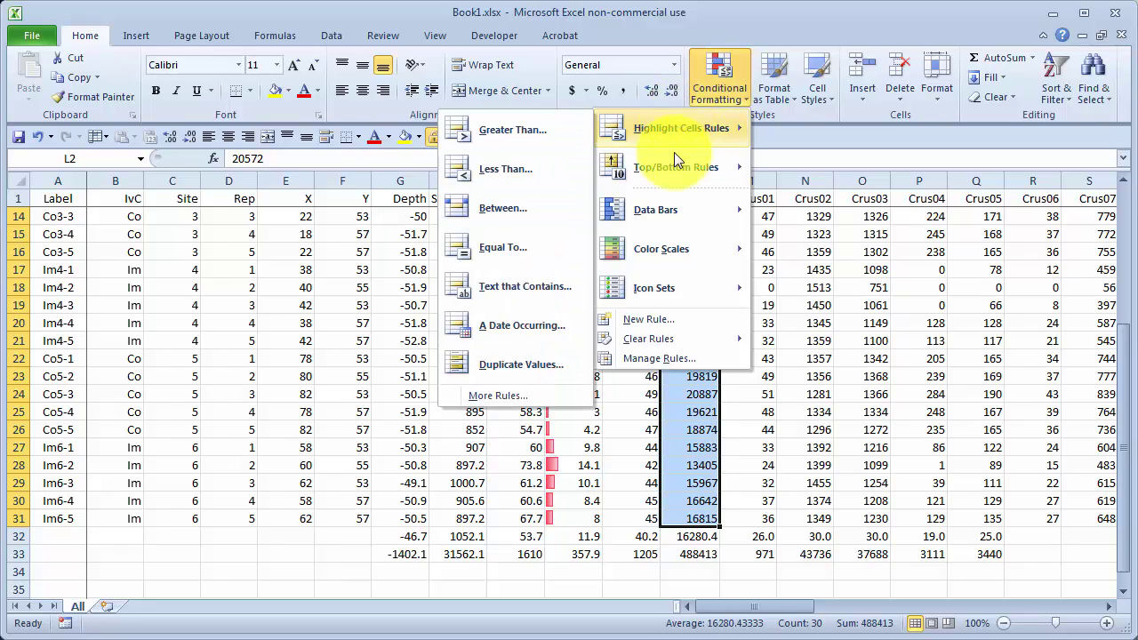
mouse_move(673, 158)
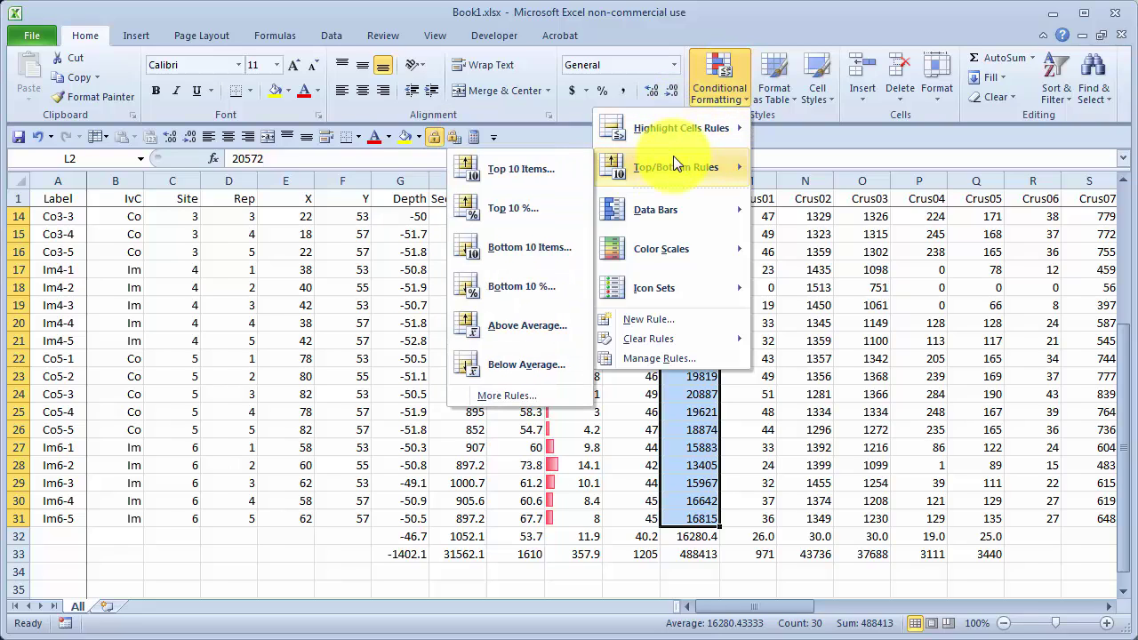
click(530, 365)
click(689, 429)
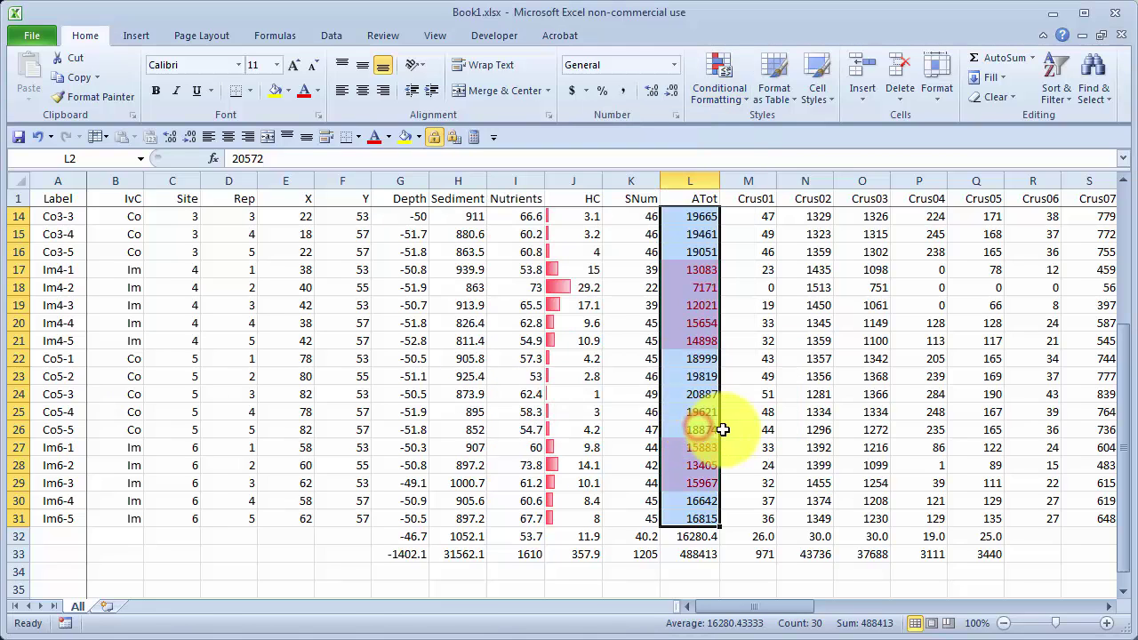
click(787, 418)
scroll(788, 418, up, 4)
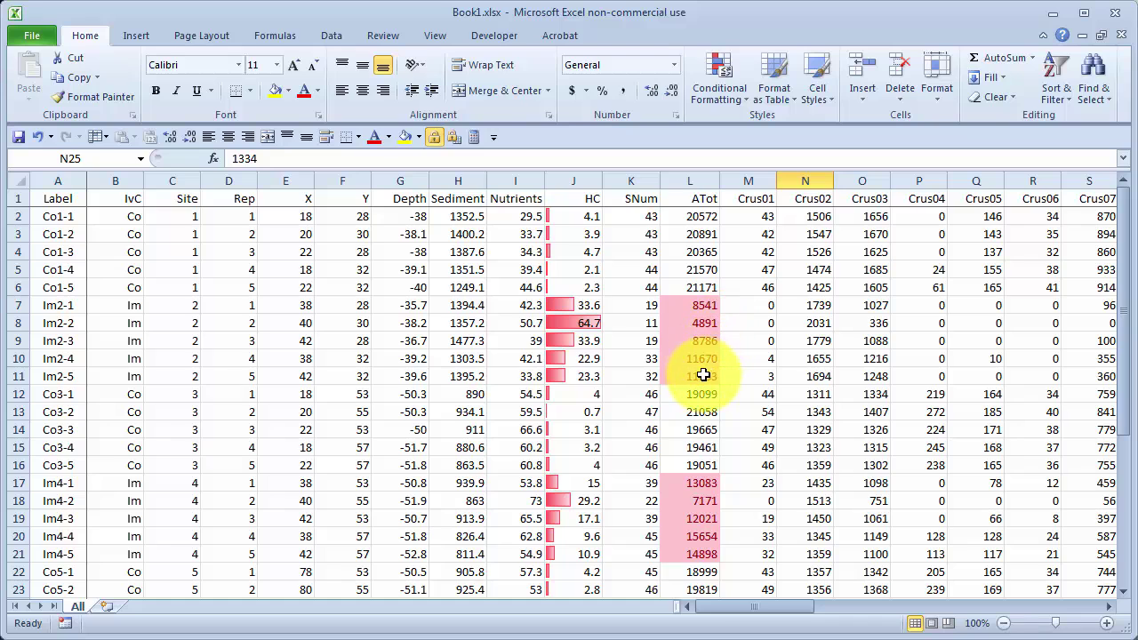
scroll(702, 391, down, 1)
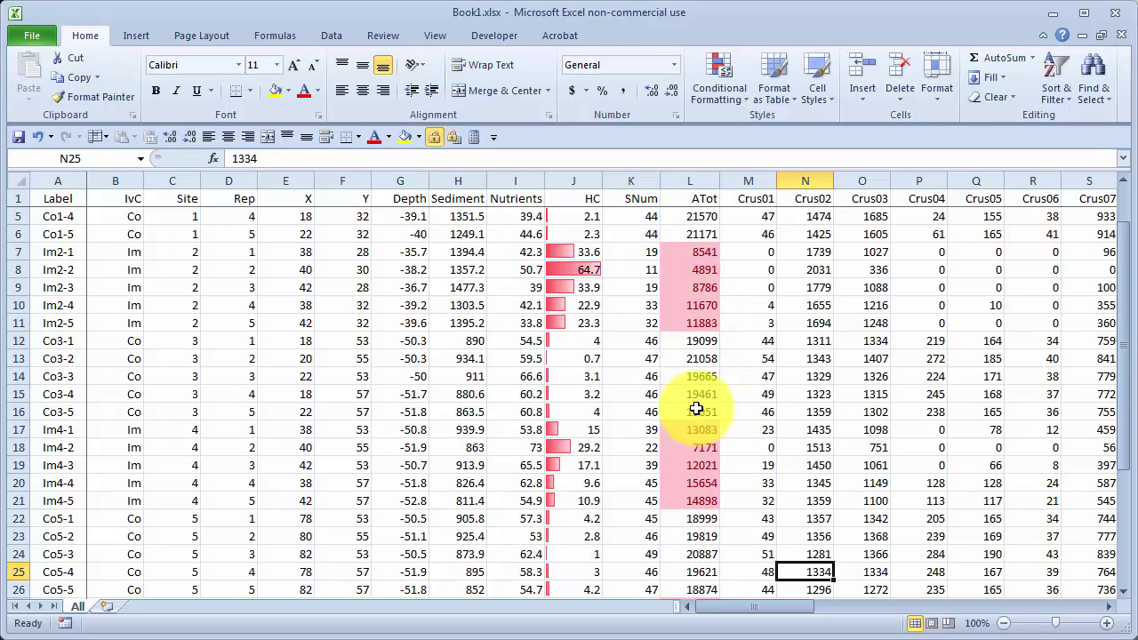
scroll(695, 422, down, 2)
scroll(695, 422, down, 1)
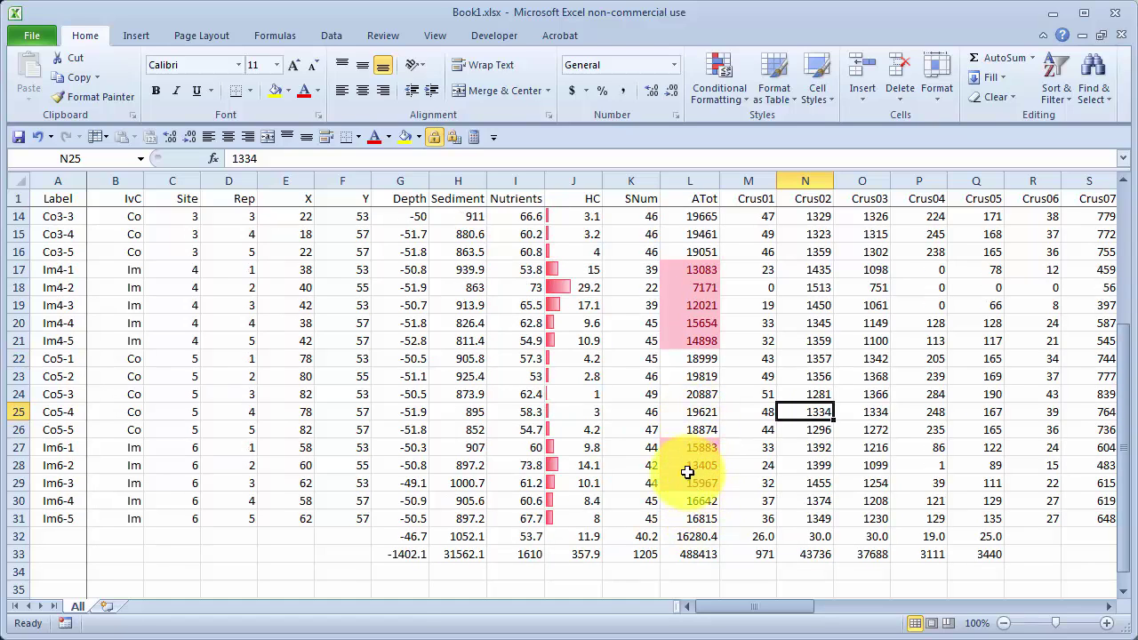
scroll(690, 455, up, 1)
scroll(690, 455, up, 3)
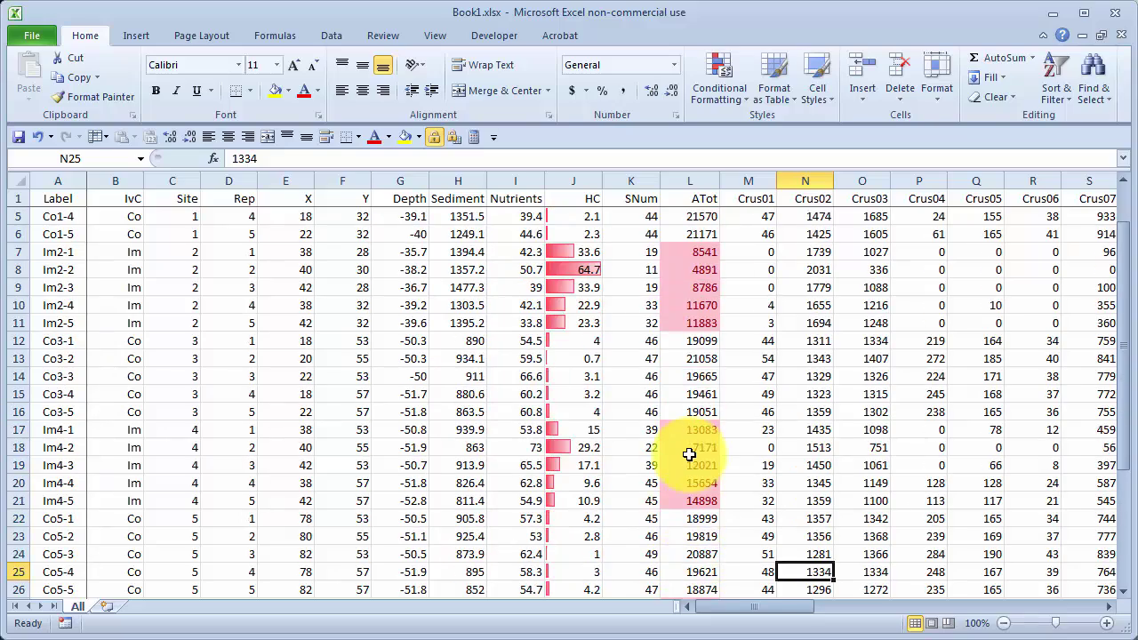
scroll(690, 456, down, 5)
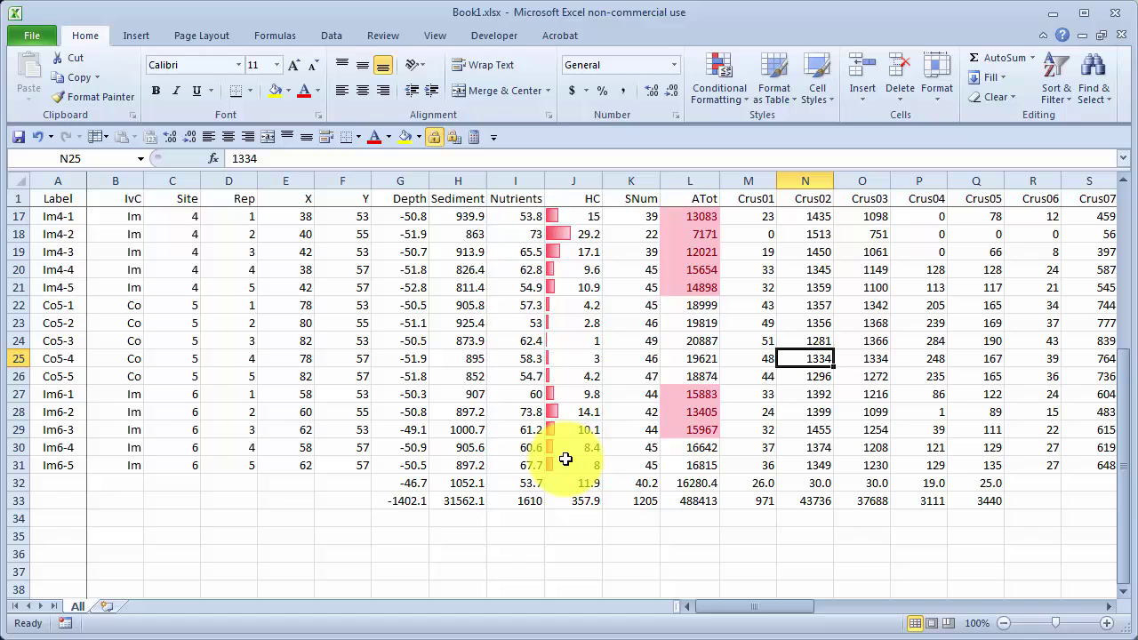
scroll(583, 258, up, 3)
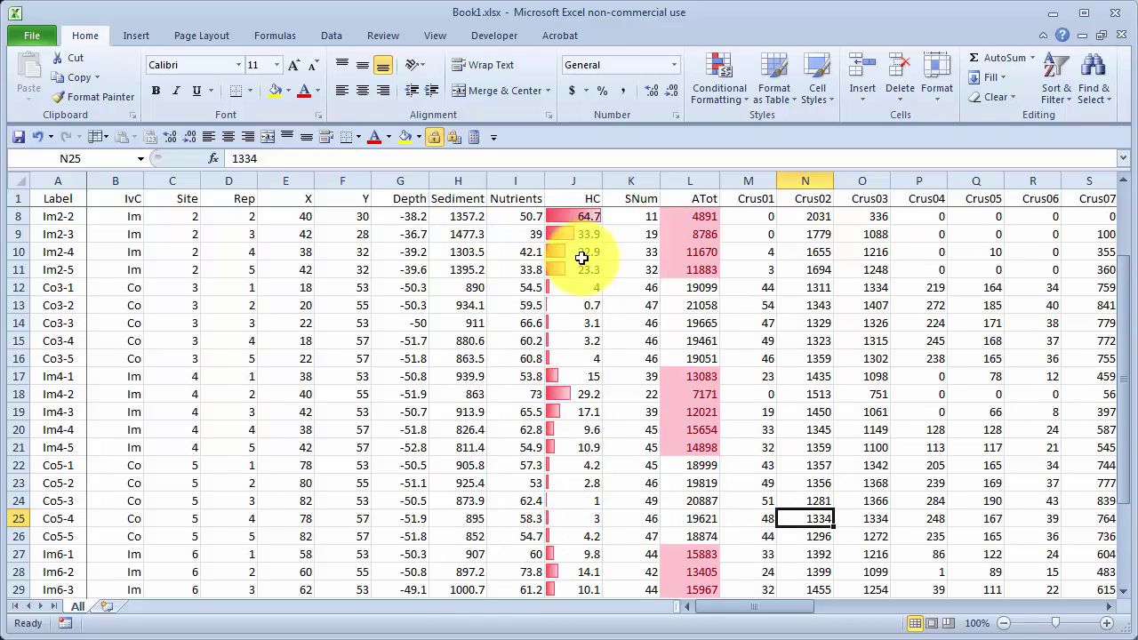
scroll(591, 406, up, 2)
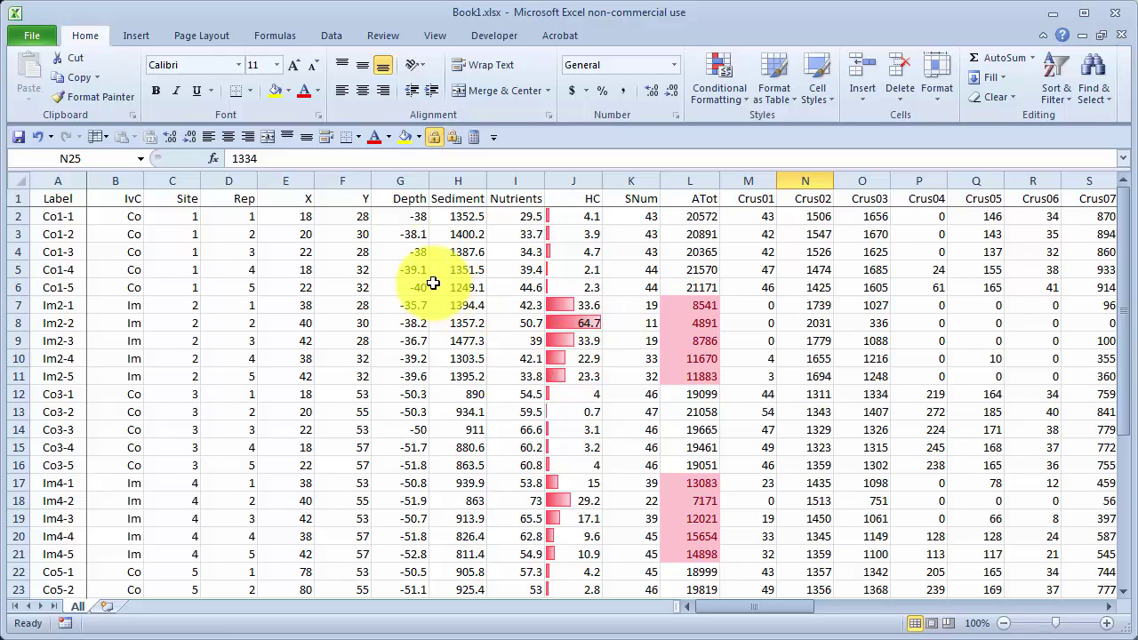
- Open Excel Options, view the Add-Ins page, then close the dialog
click(407, 198)
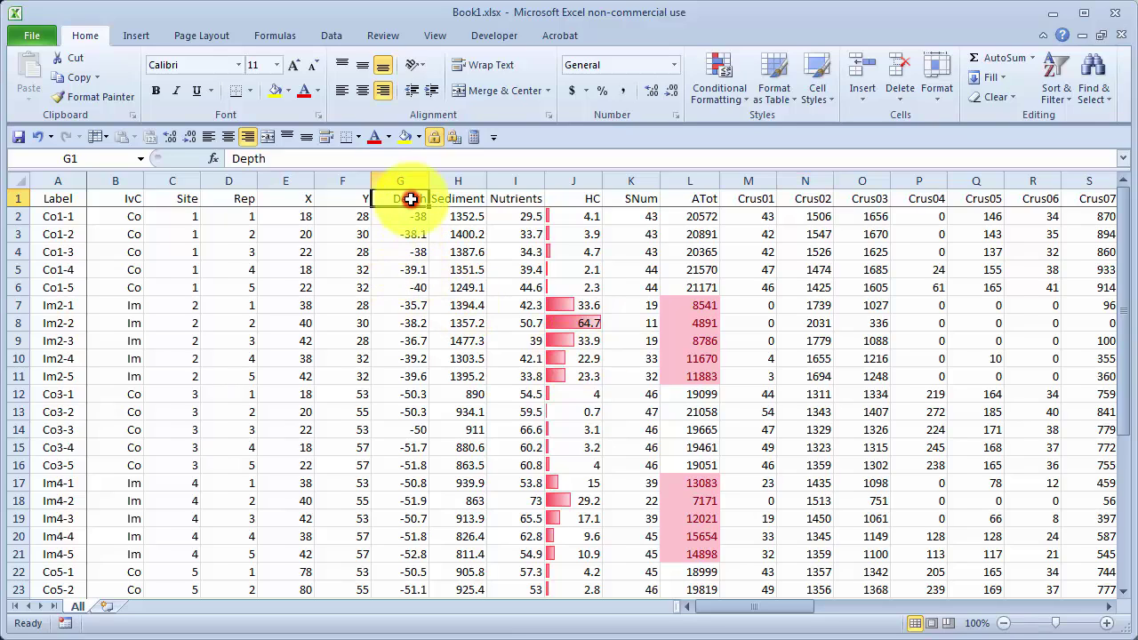
scroll(411, 199, down, 2)
scroll(411, 199, down, 3)
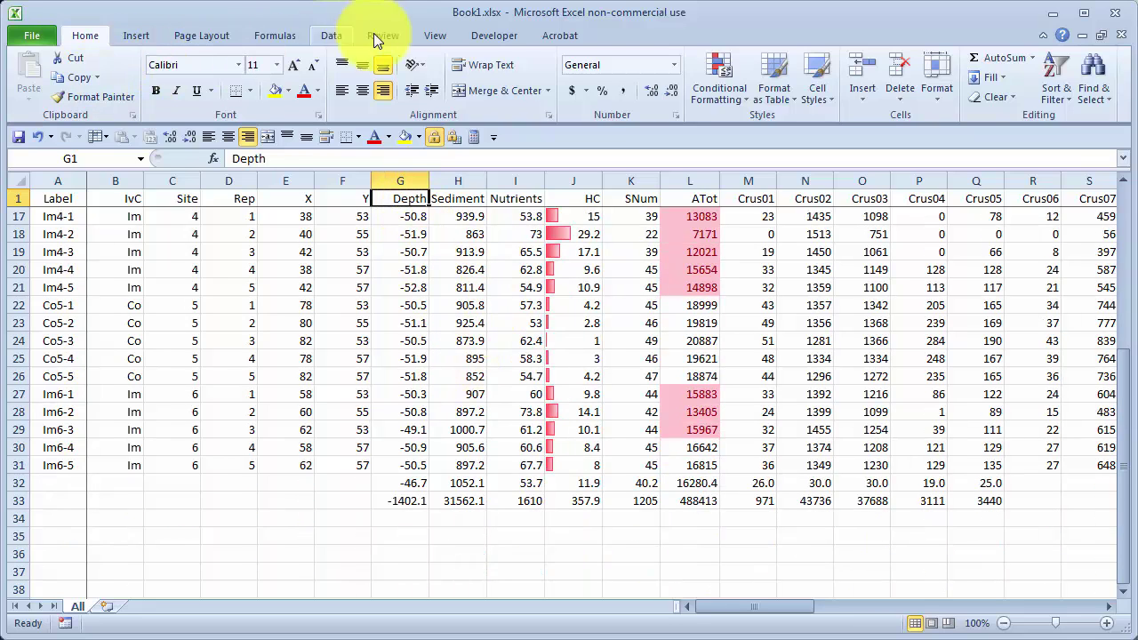
click(500, 38)
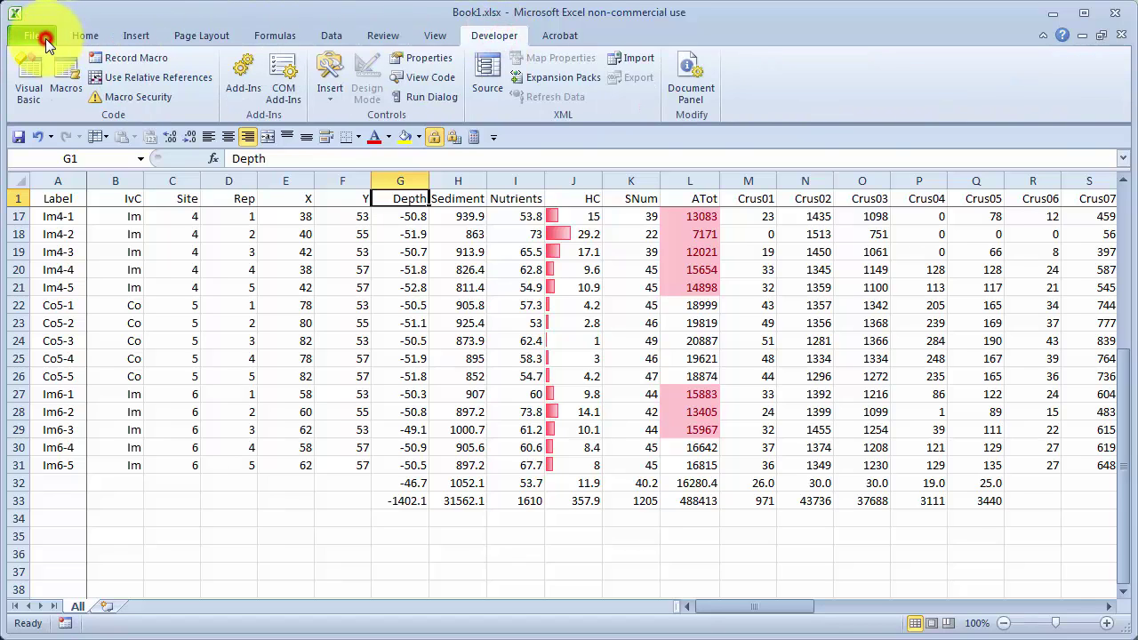
click(46, 39)
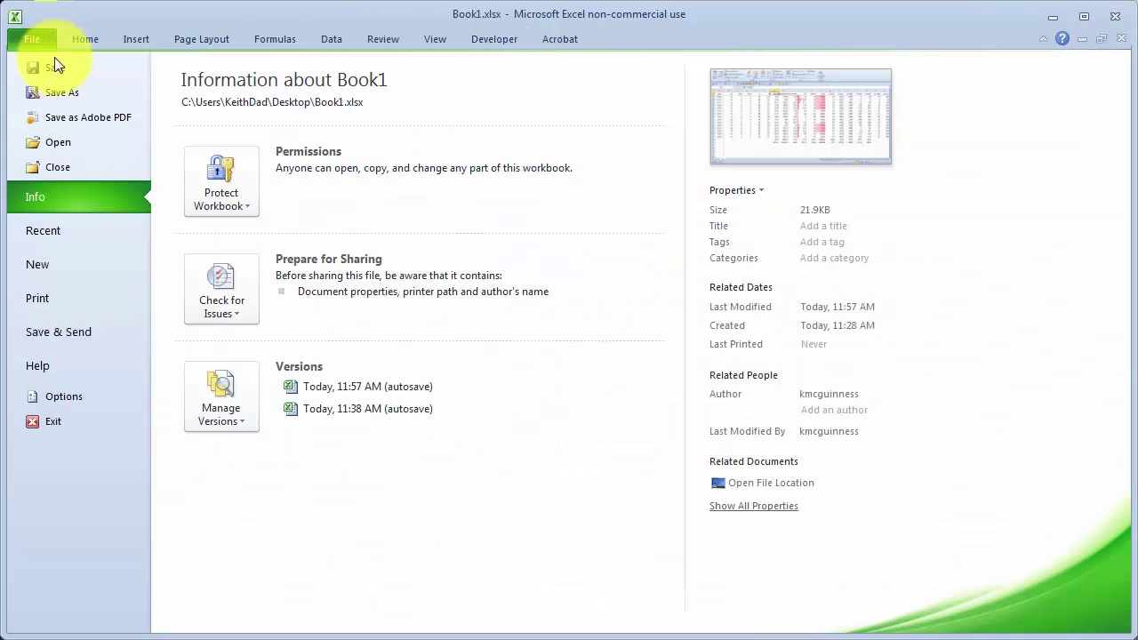
click(30, 402)
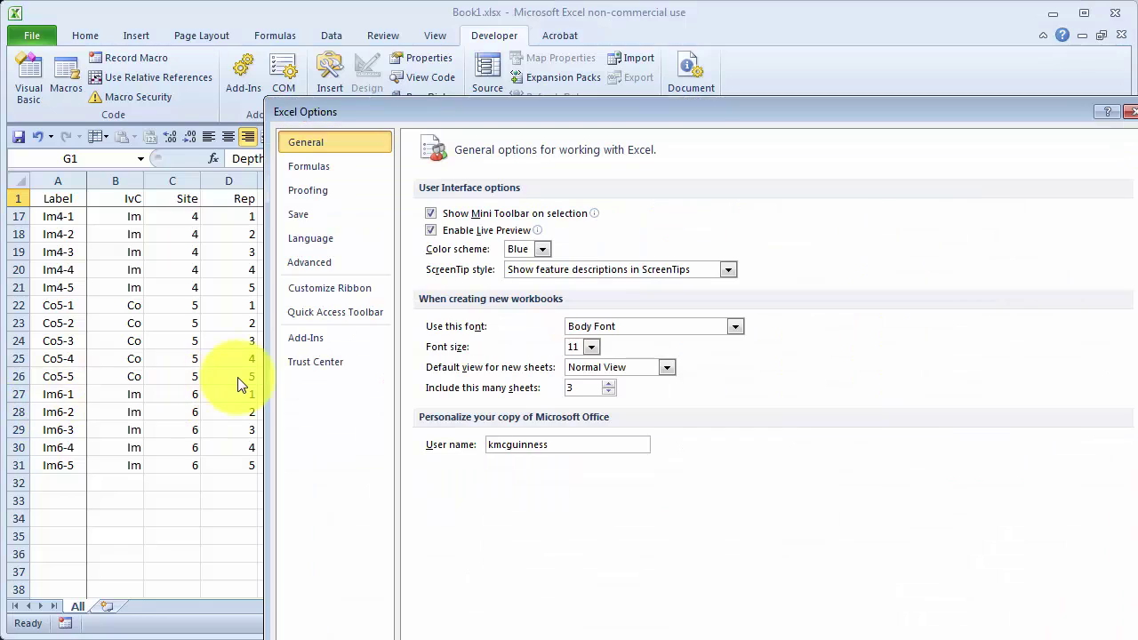
drag(685, 111, 576, 21)
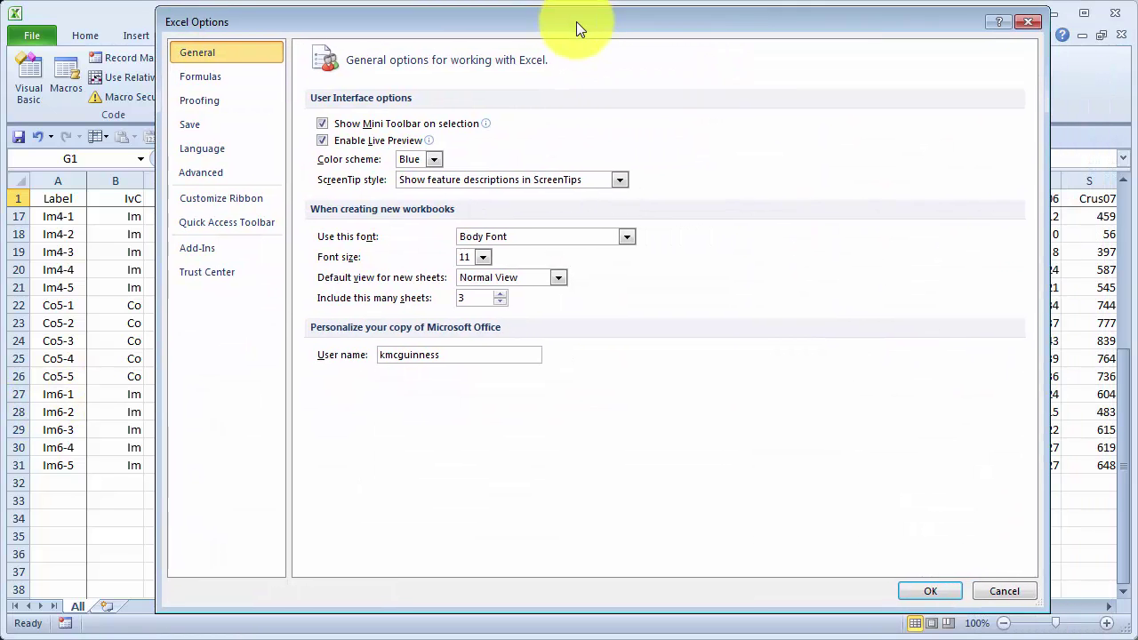
click(213, 253)
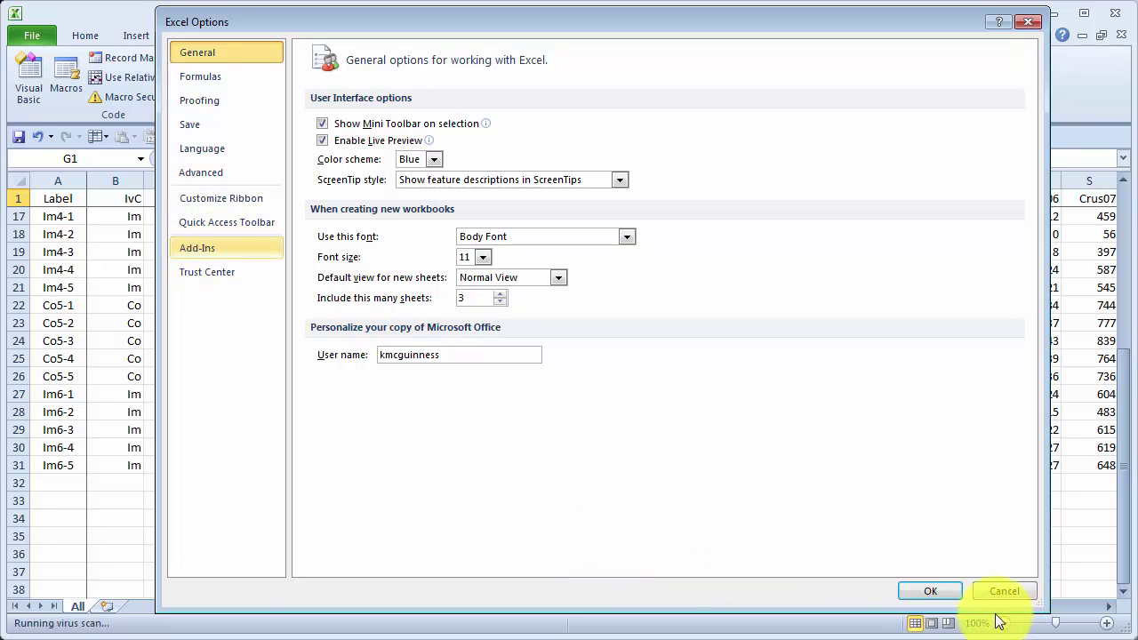
click(930, 593)
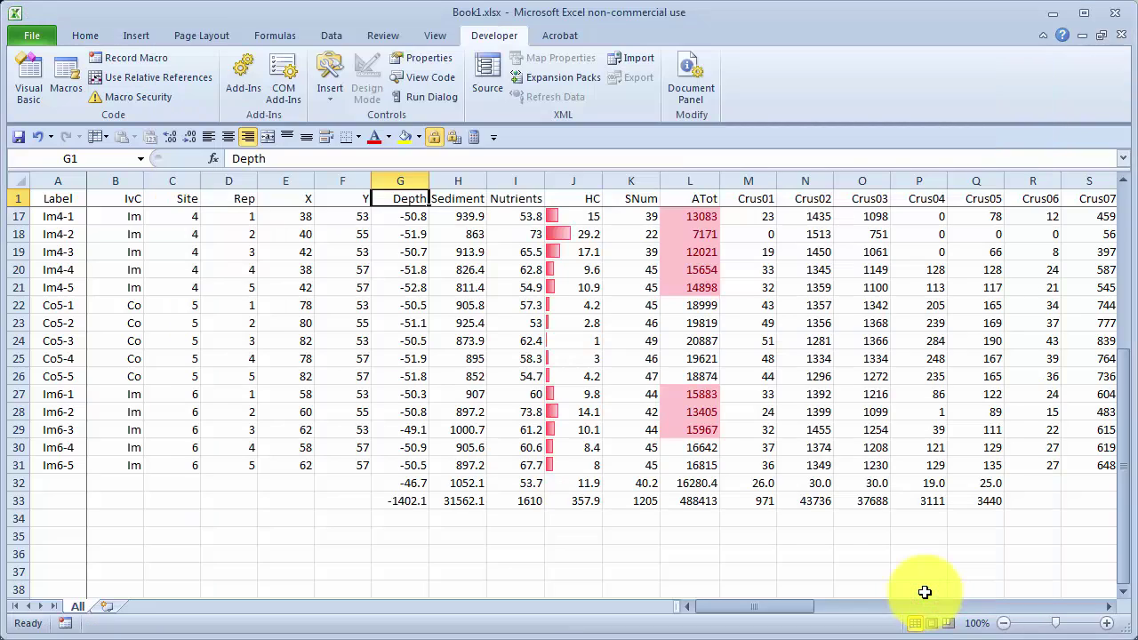
- Enable the Analysis ToolPak via Options > Add-Ins > Manage Excel Add-ins
click(37, 35)
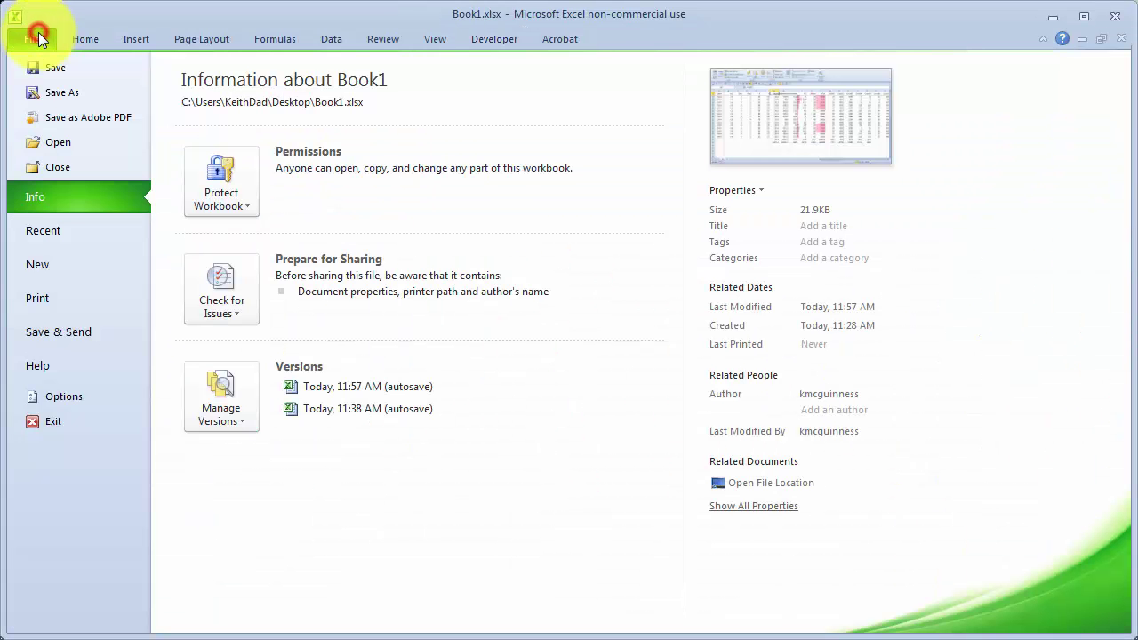
click(69, 394)
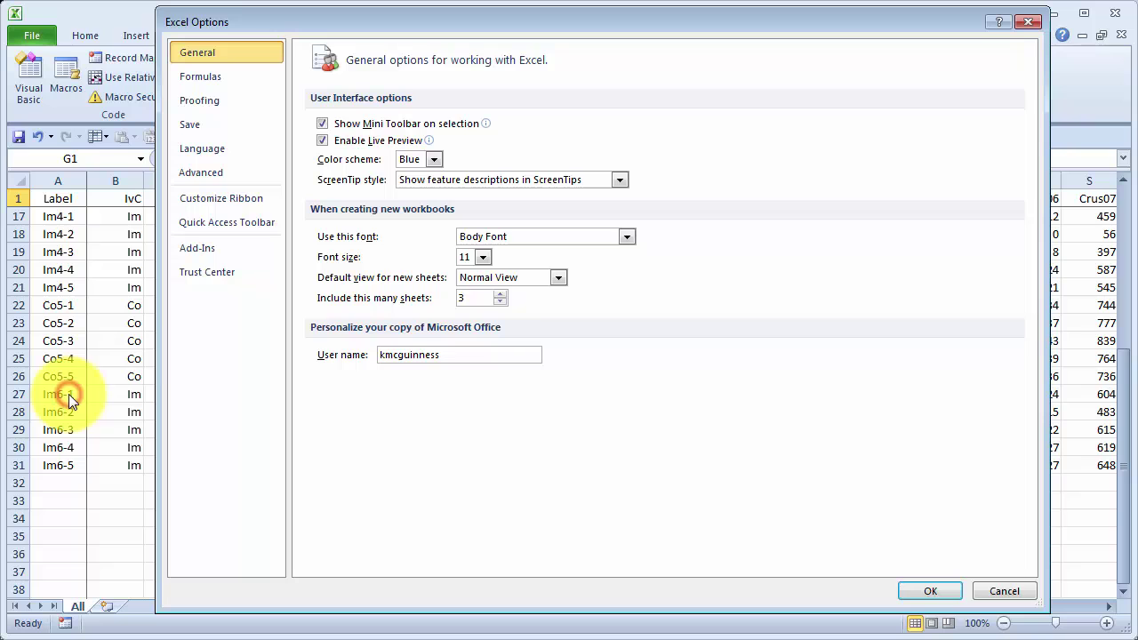
click(196, 251)
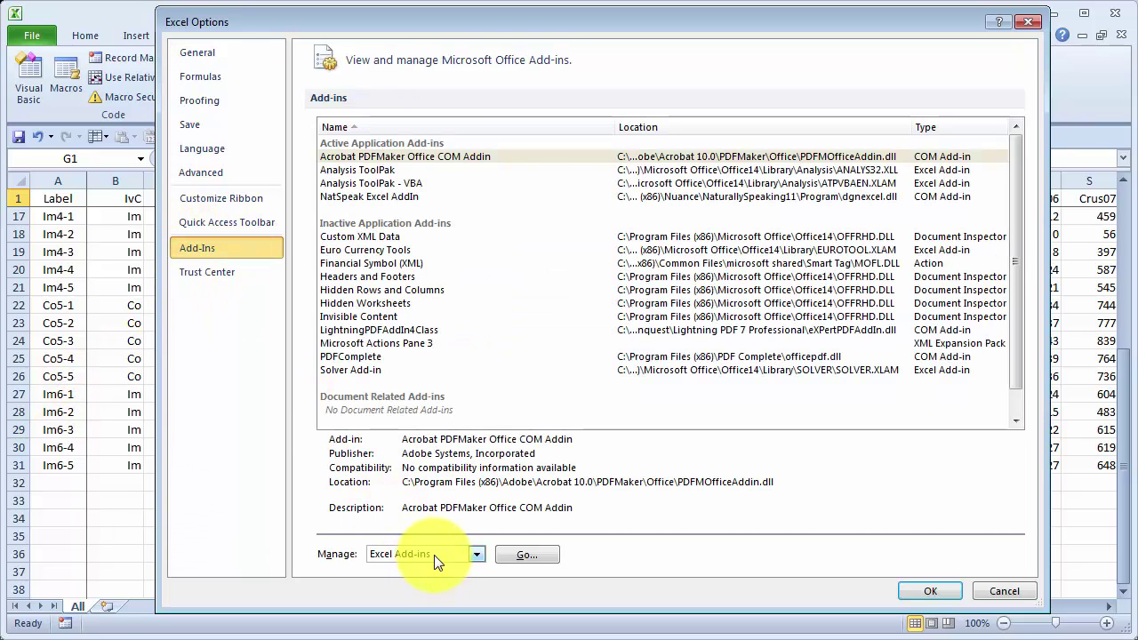
click(502, 553)
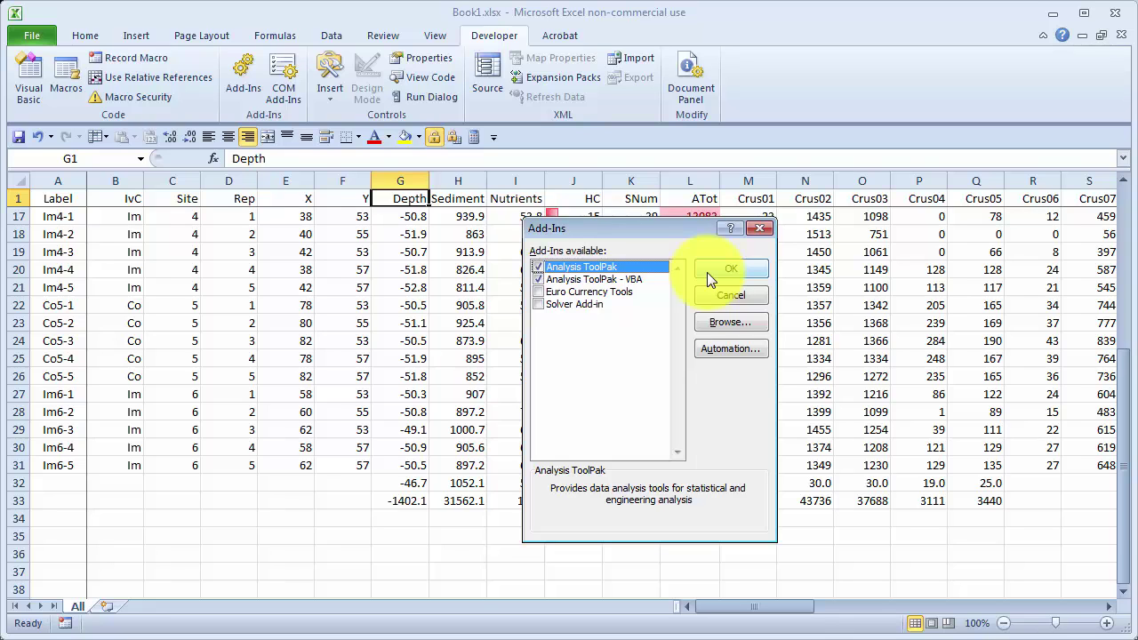
click(729, 269)
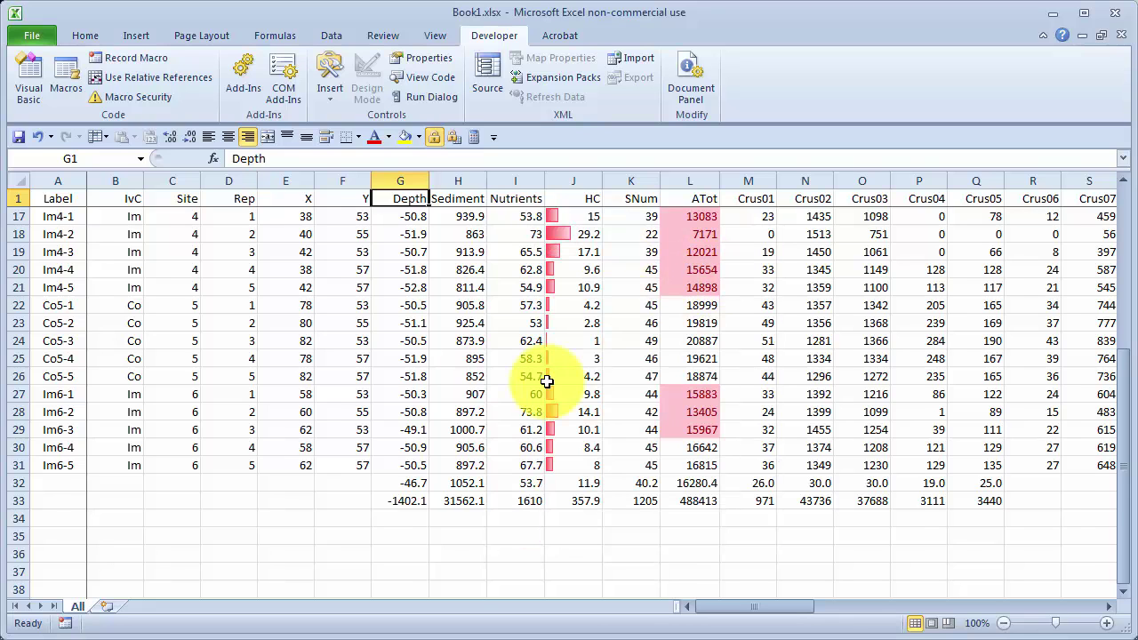
- Choose Correlation from the Data Analysis tools
scroll(547, 381, up, 5)
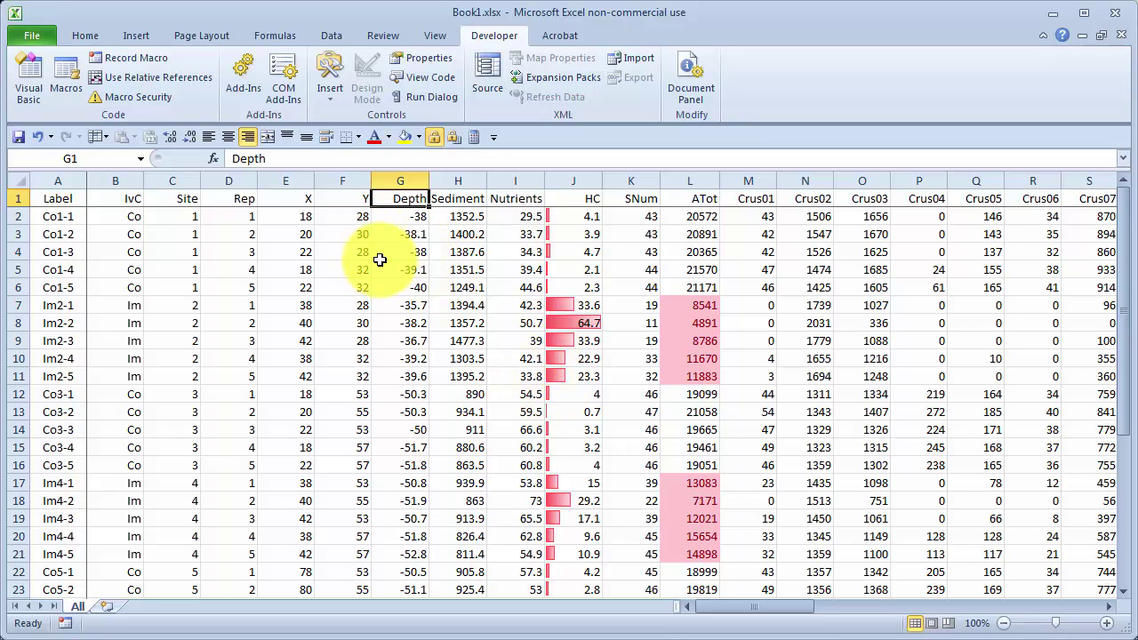
scroll(435, 402, down, 3)
scroll(435, 402, down, 3)
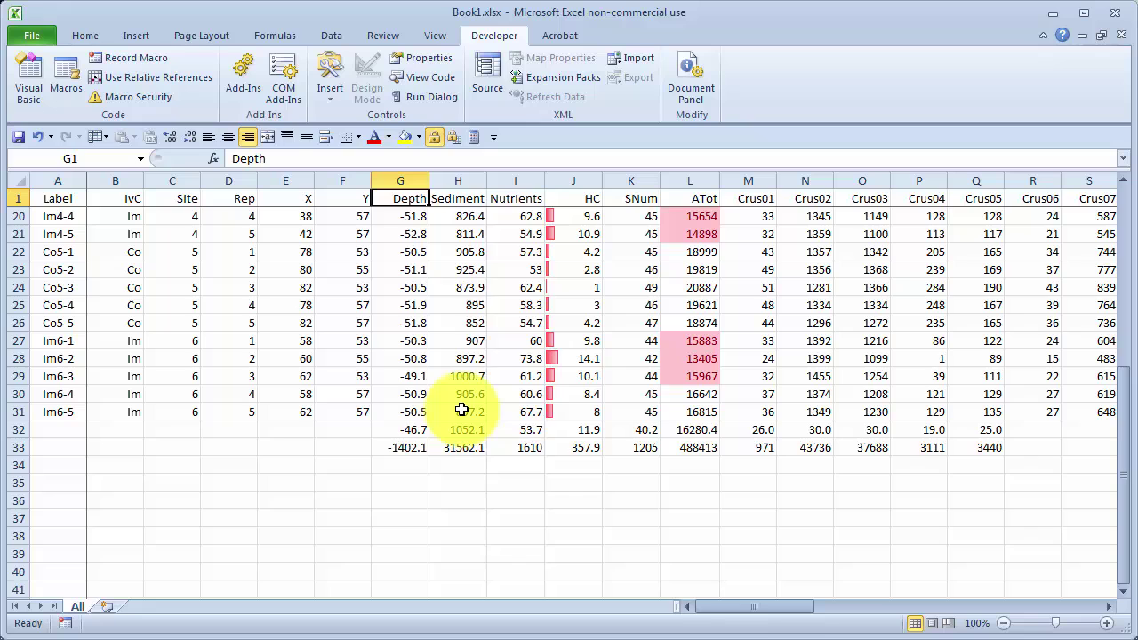
shift+click(455, 411)
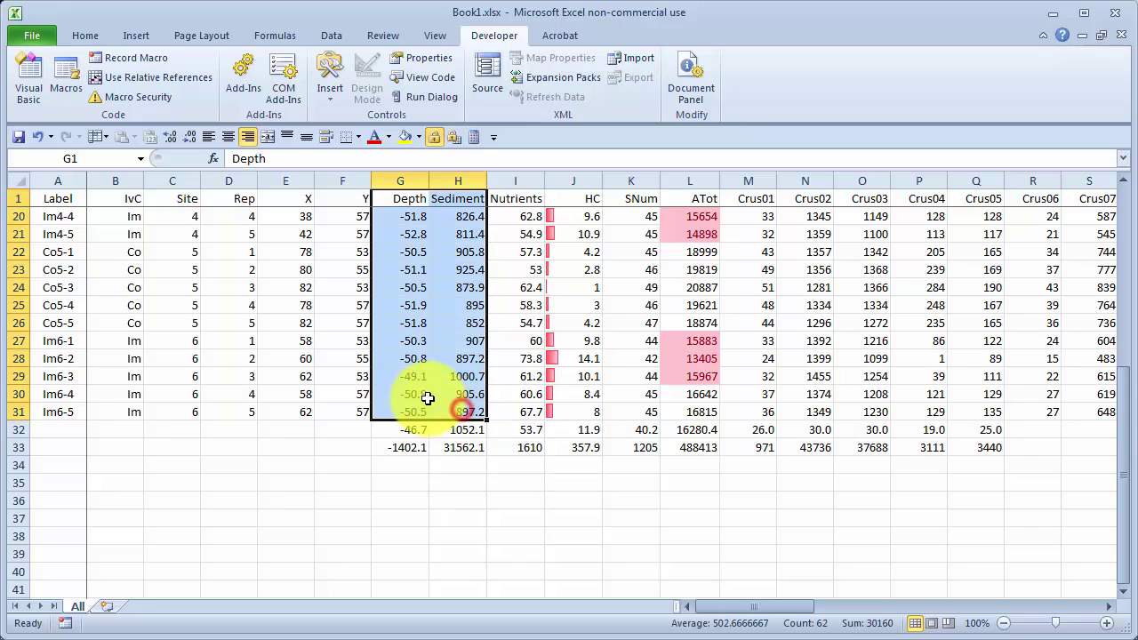
click(341, 35)
click(1042, 64)
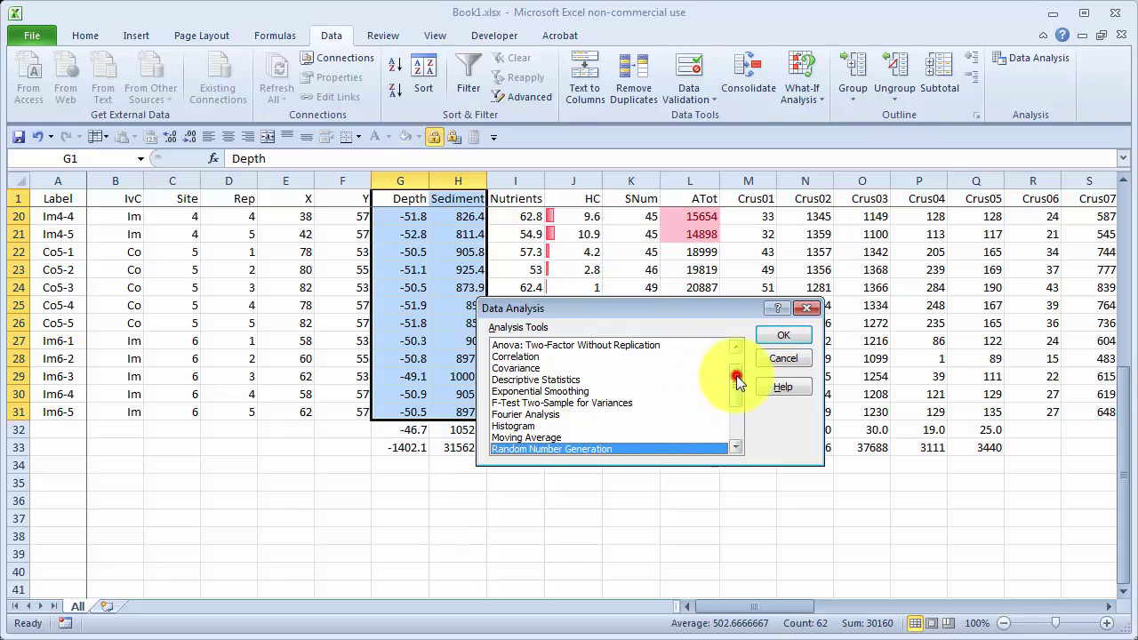
drag(734, 378, 734, 360)
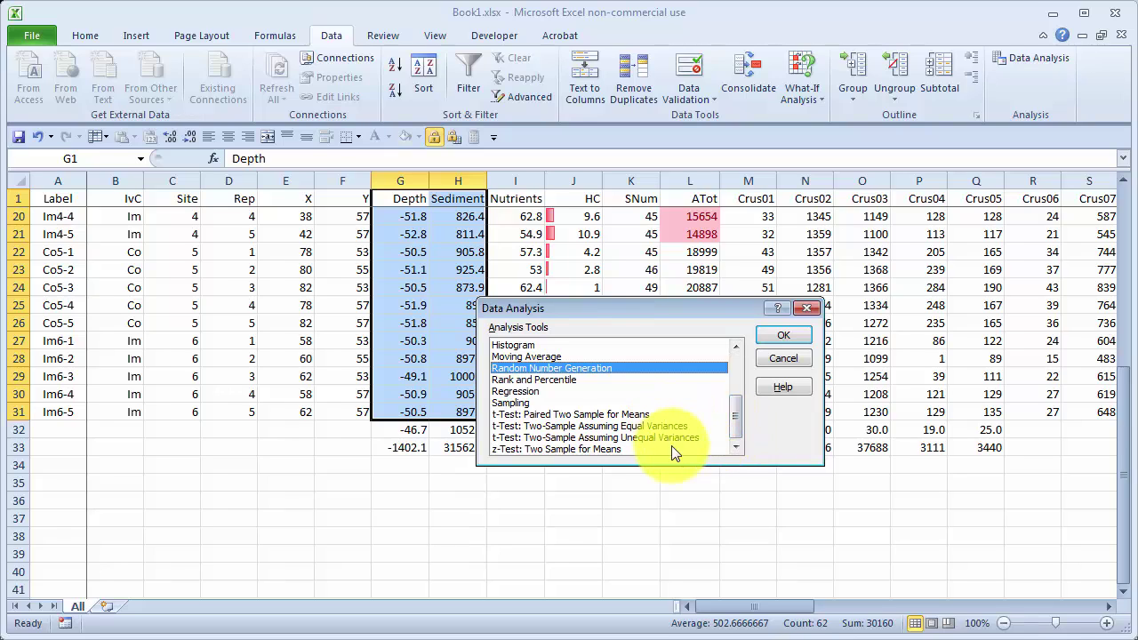
click(733, 443)
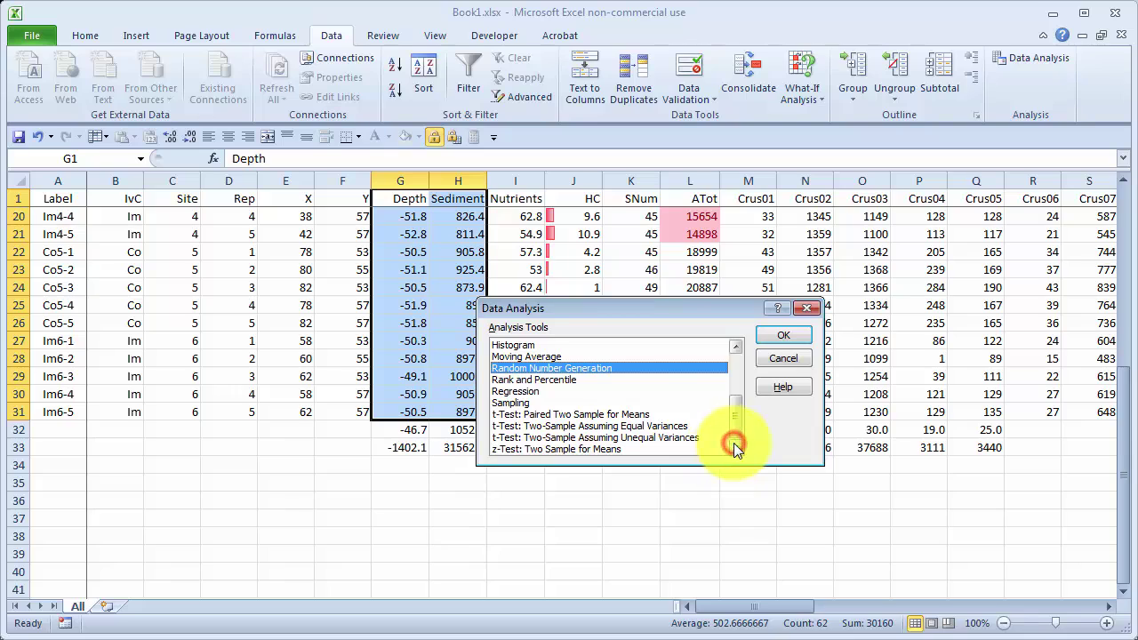
click(739, 373)
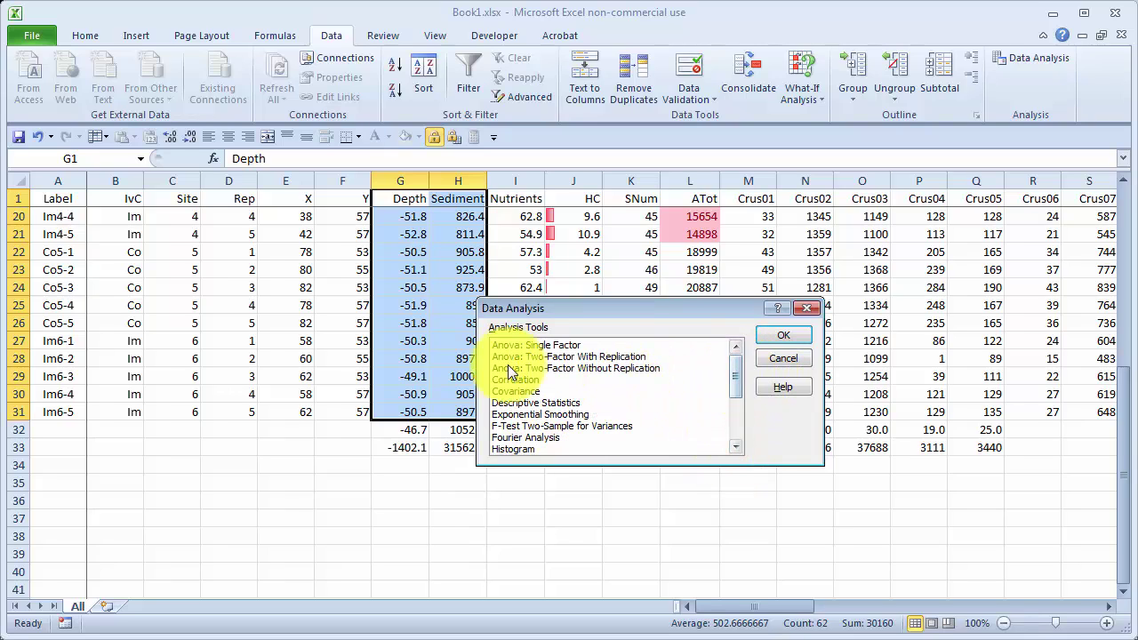
click(516, 380)
- Run Correlation on G1:J31 with labels in the first row, output to a new sheet
click(769, 335)
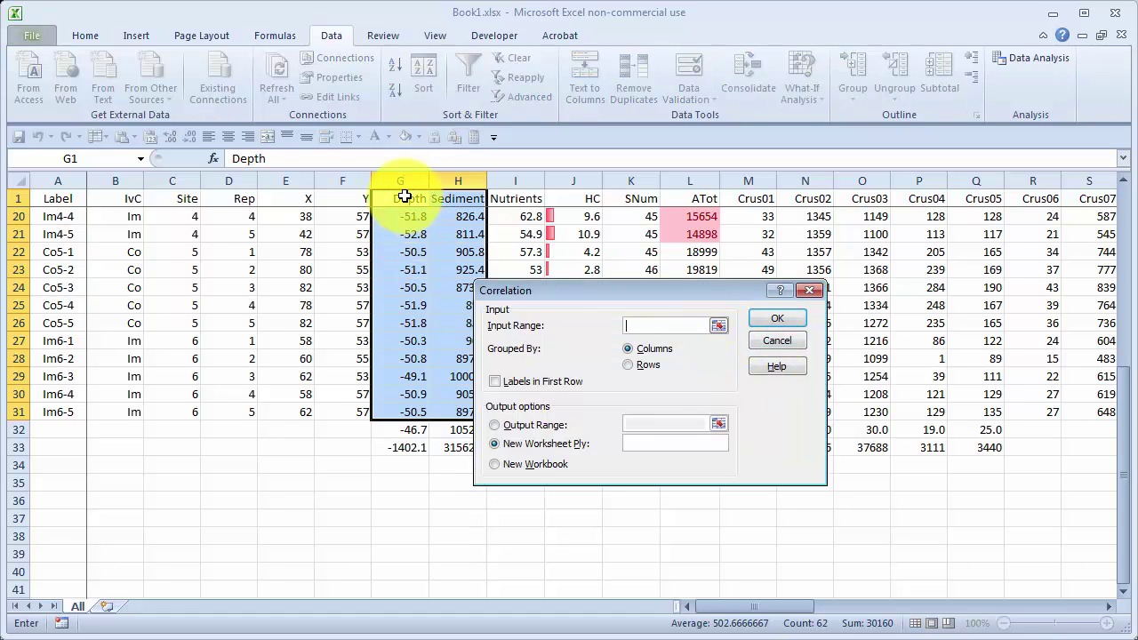
drag(405, 198, 578, 534)
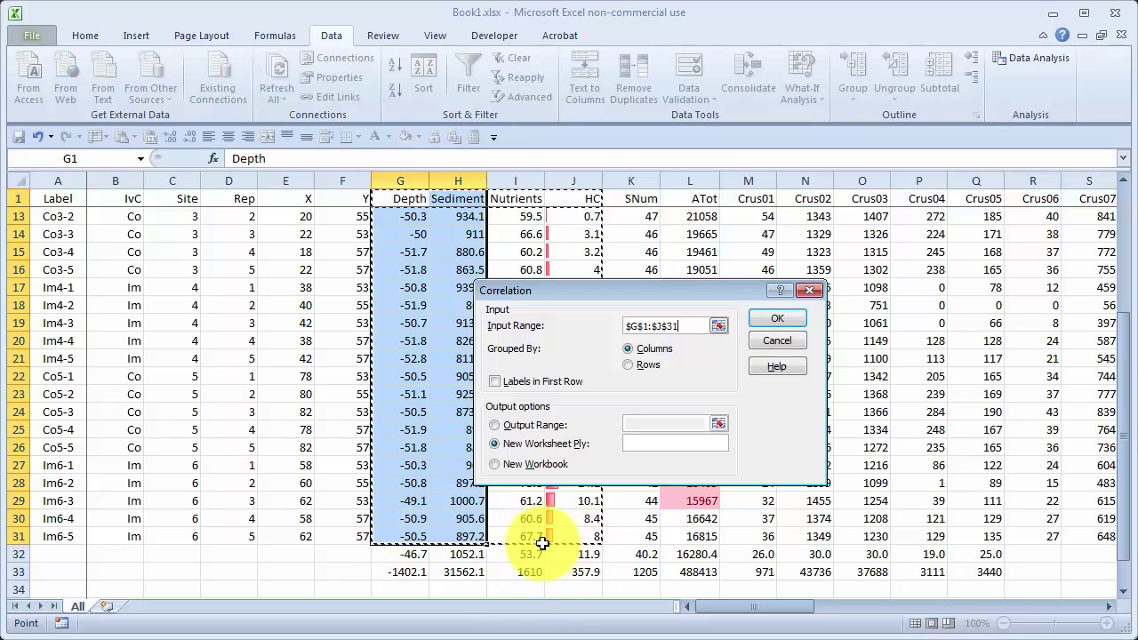
click(542, 382)
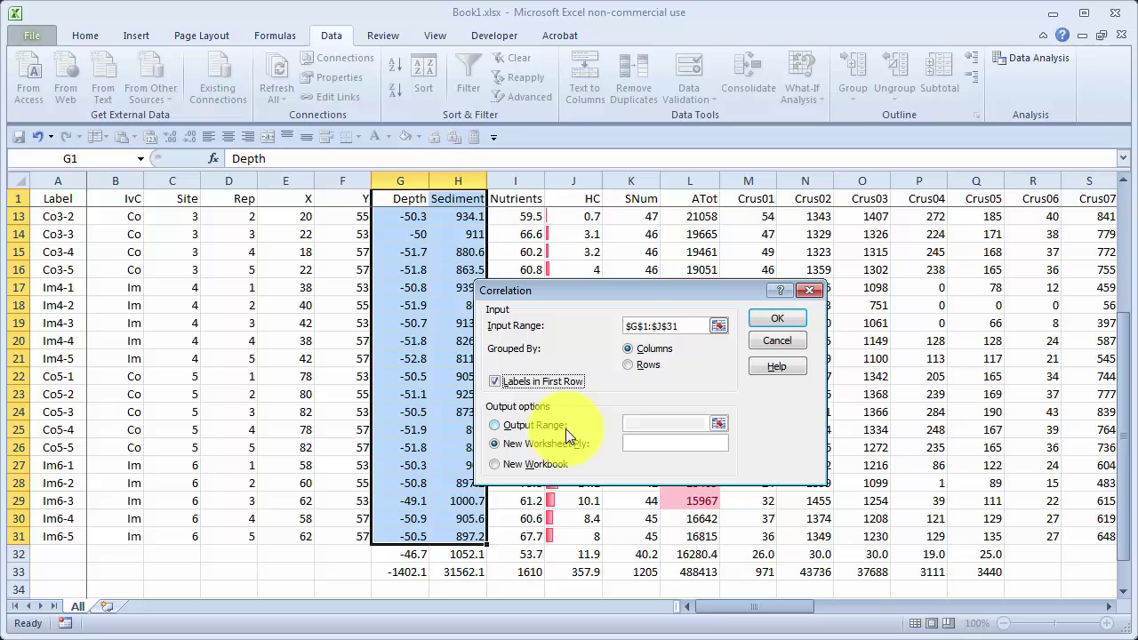
click(783, 318)
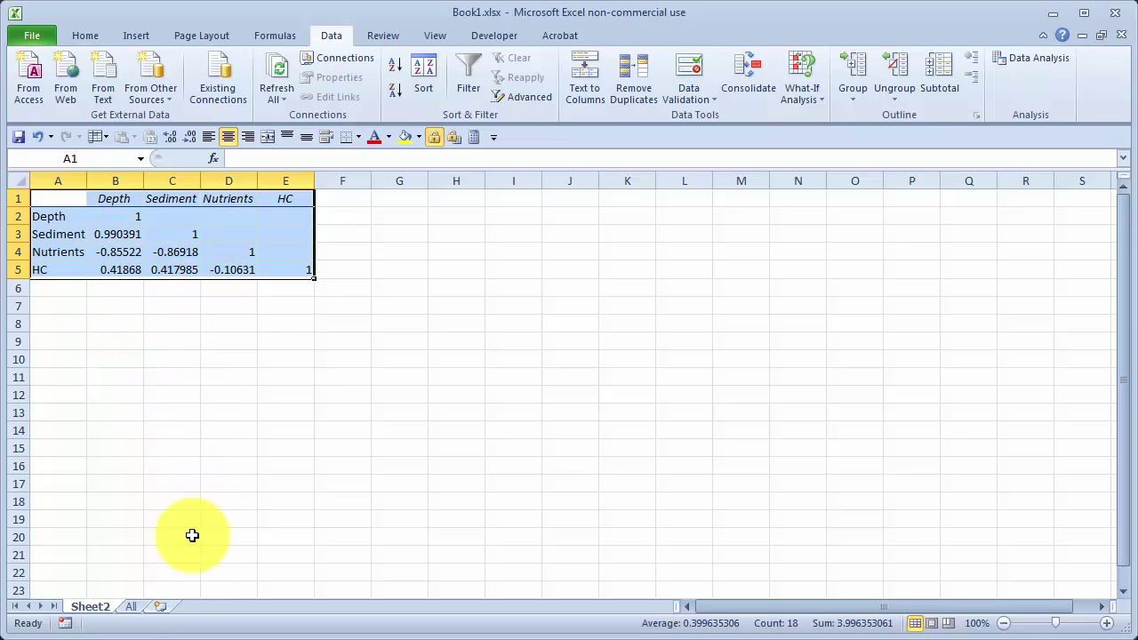
- Switch to the All sheet and click G1 to clear the Depth–Sediment selection
click(131, 606)
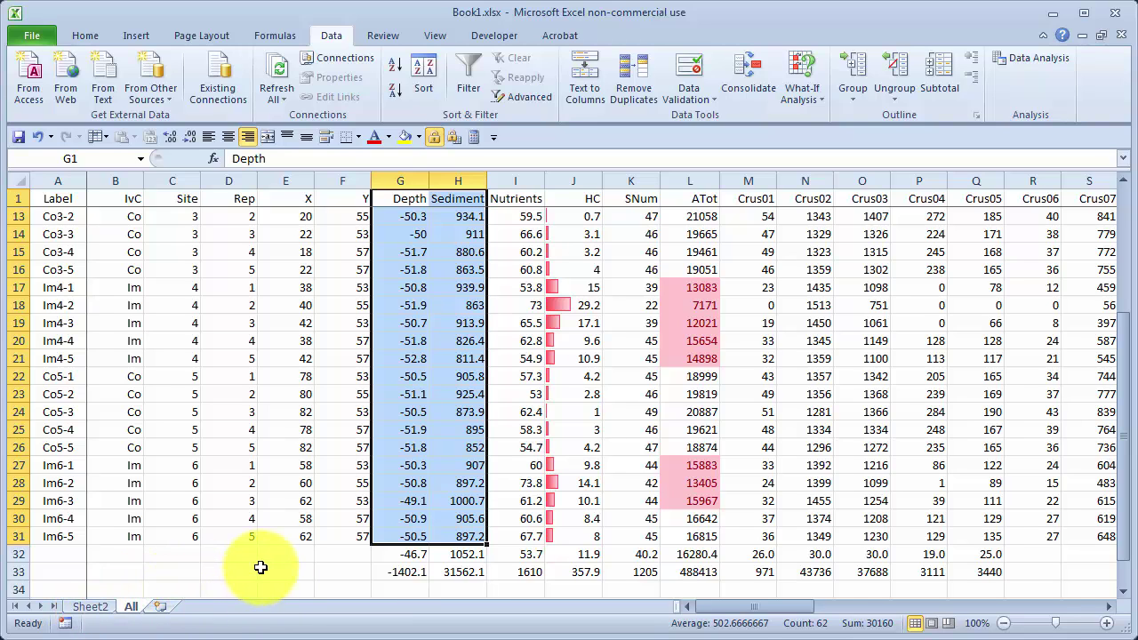
scroll(261, 567, up, 4)
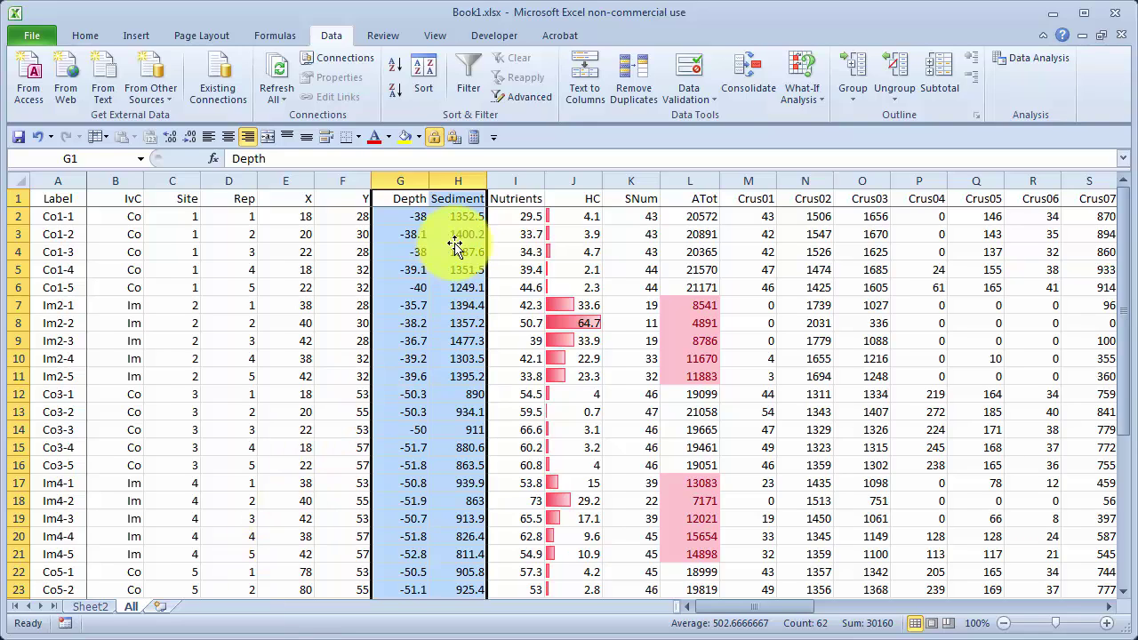
click(405, 204)
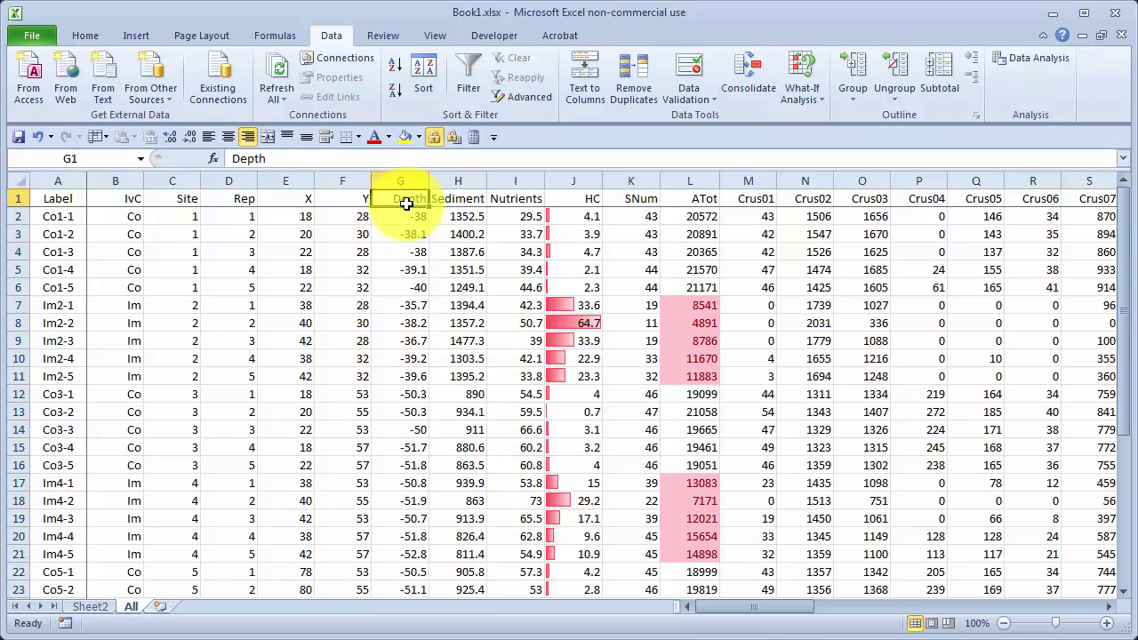
scroll(407, 214, down, 3)
scroll(406, 218, up, 3)
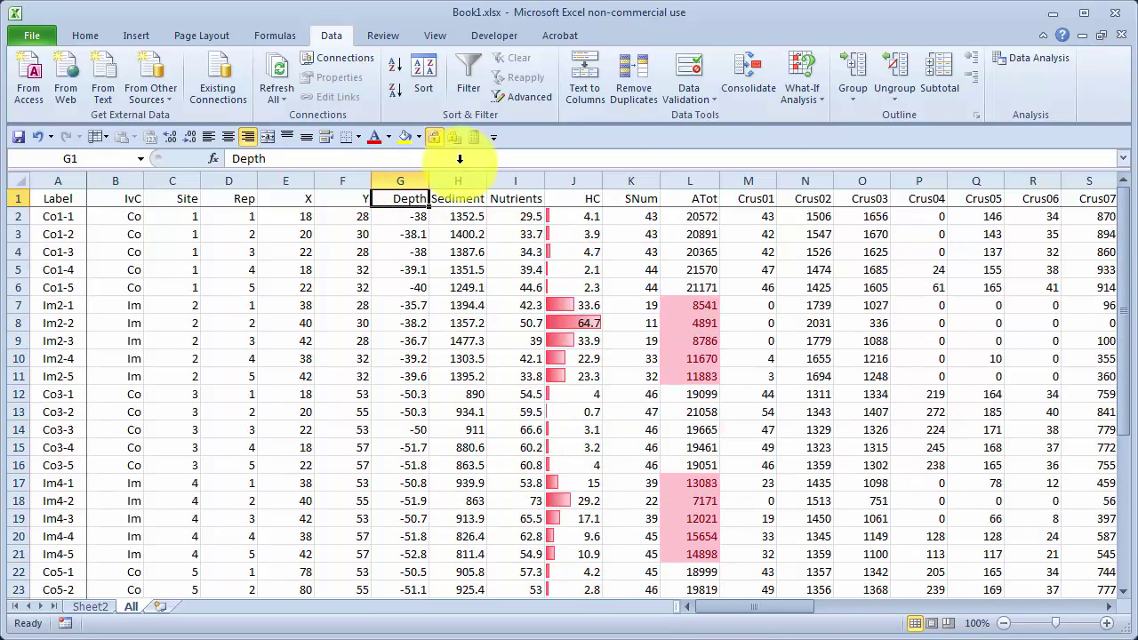
- Choose Regression from the Data Analysis tools
click(1031, 62)
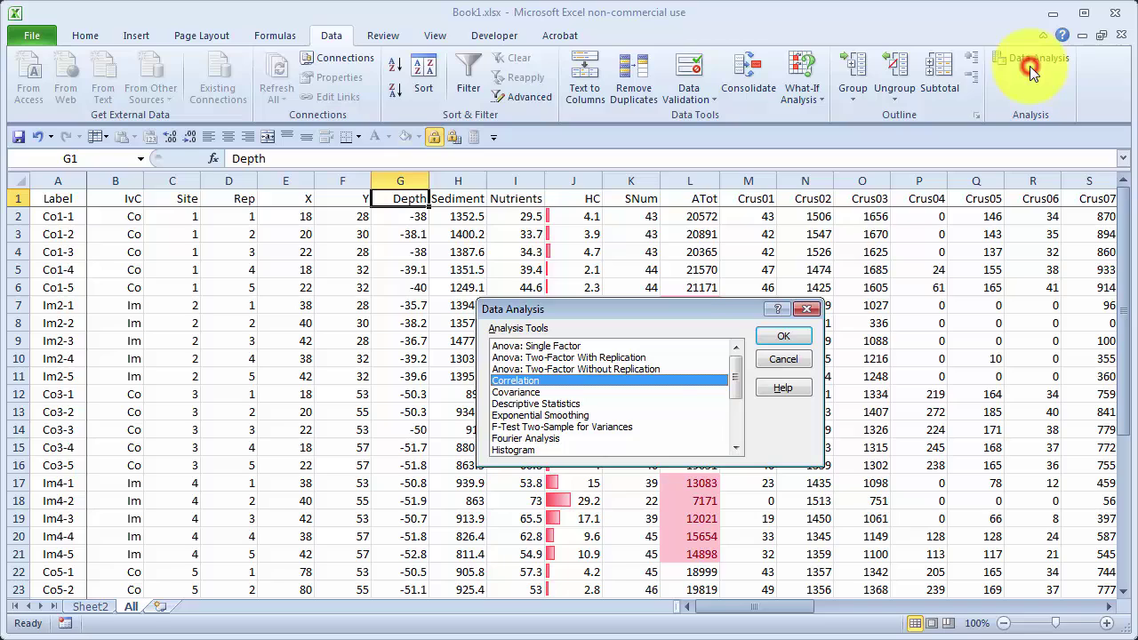
click(734, 427)
click(544, 393)
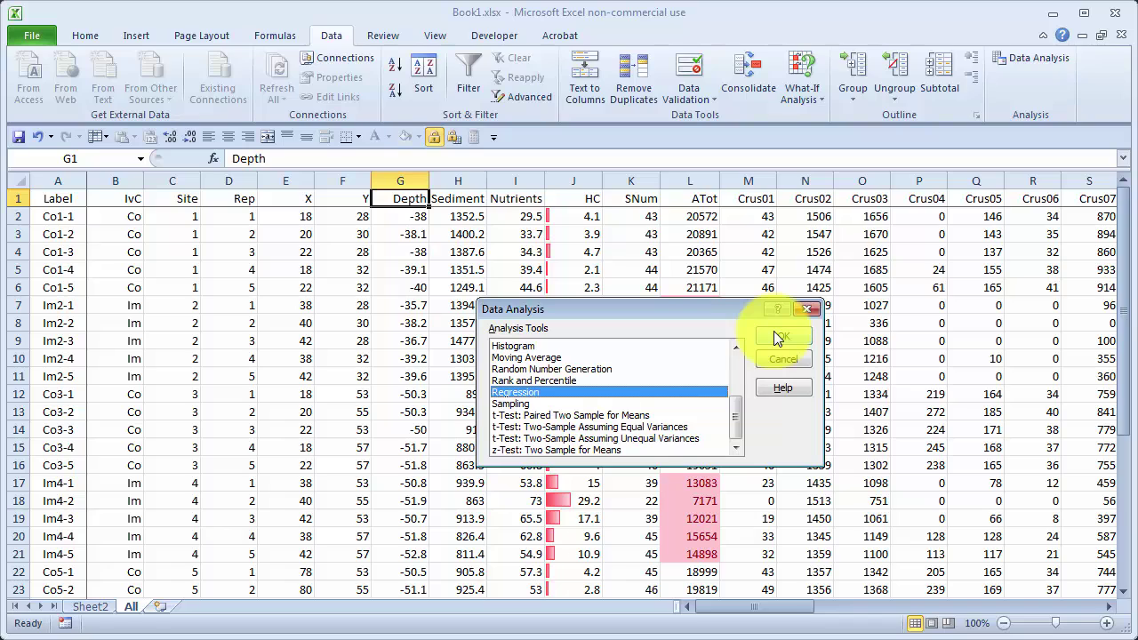
click(733, 365)
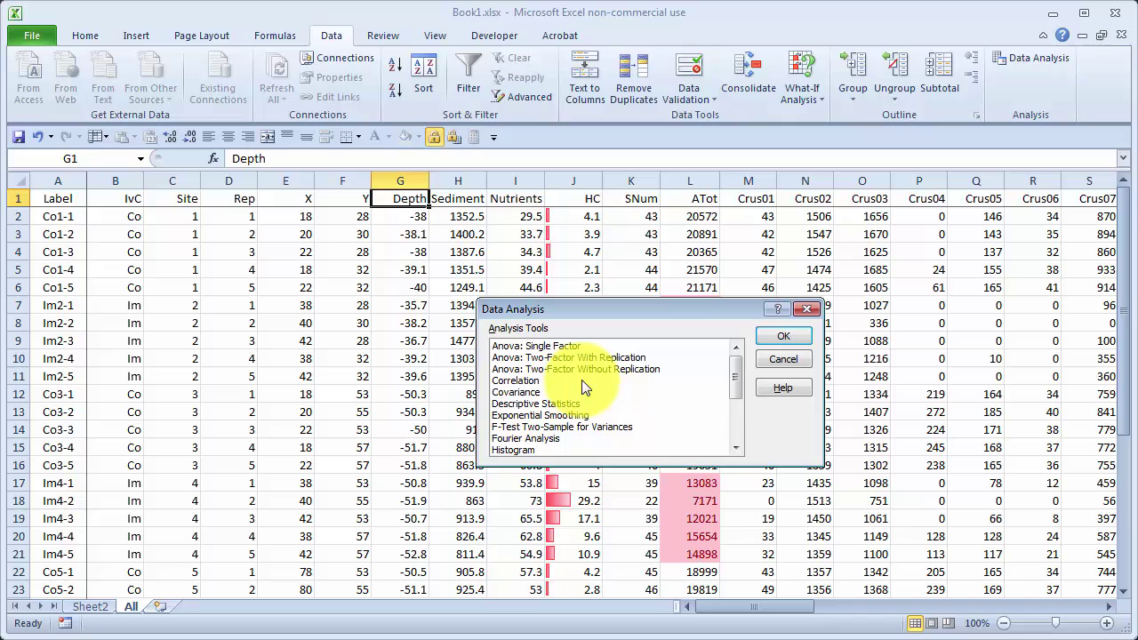
click(734, 434)
click(782, 336)
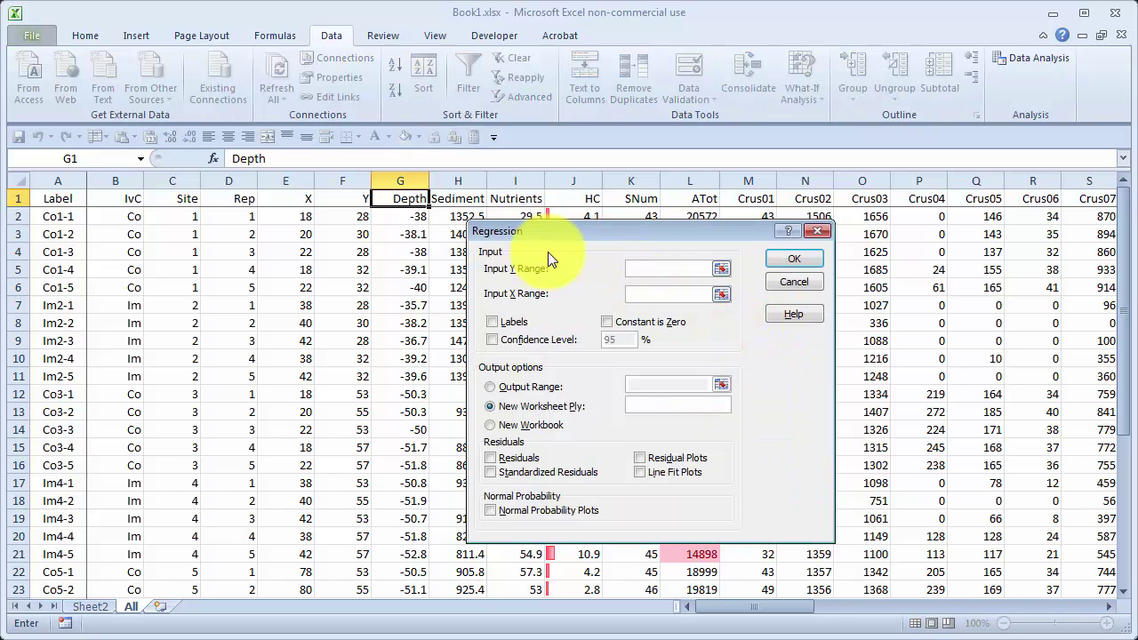
- Run Regression with Y K1:K31, X G1:J31, labels, residual and normal probability plots
click(637, 215)
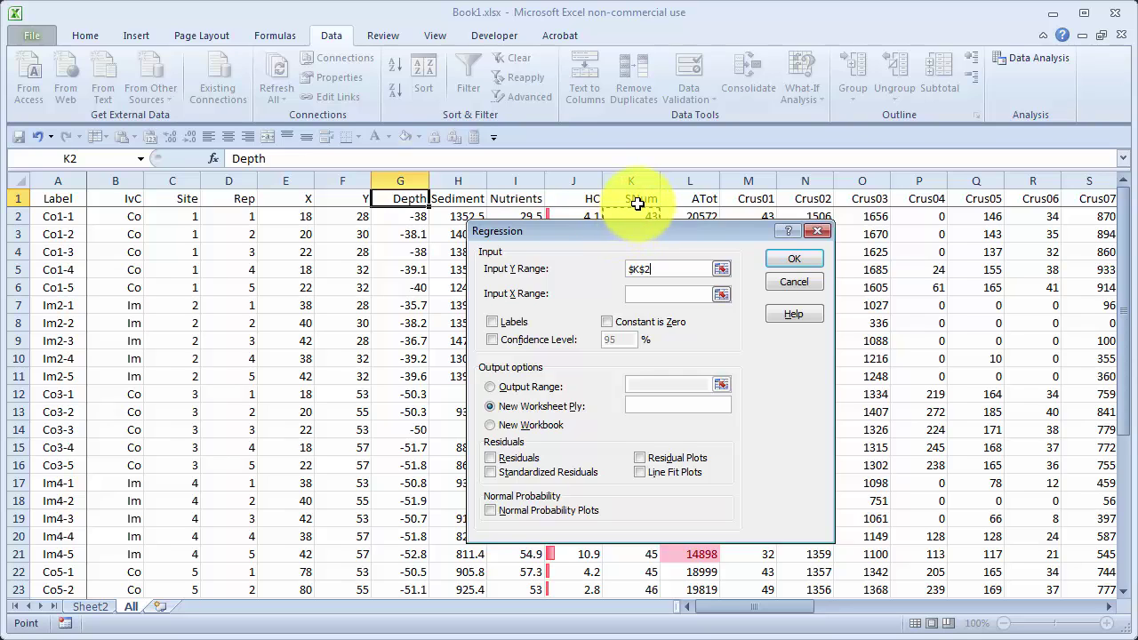
drag(637, 197, 648, 610)
click(678, 295)
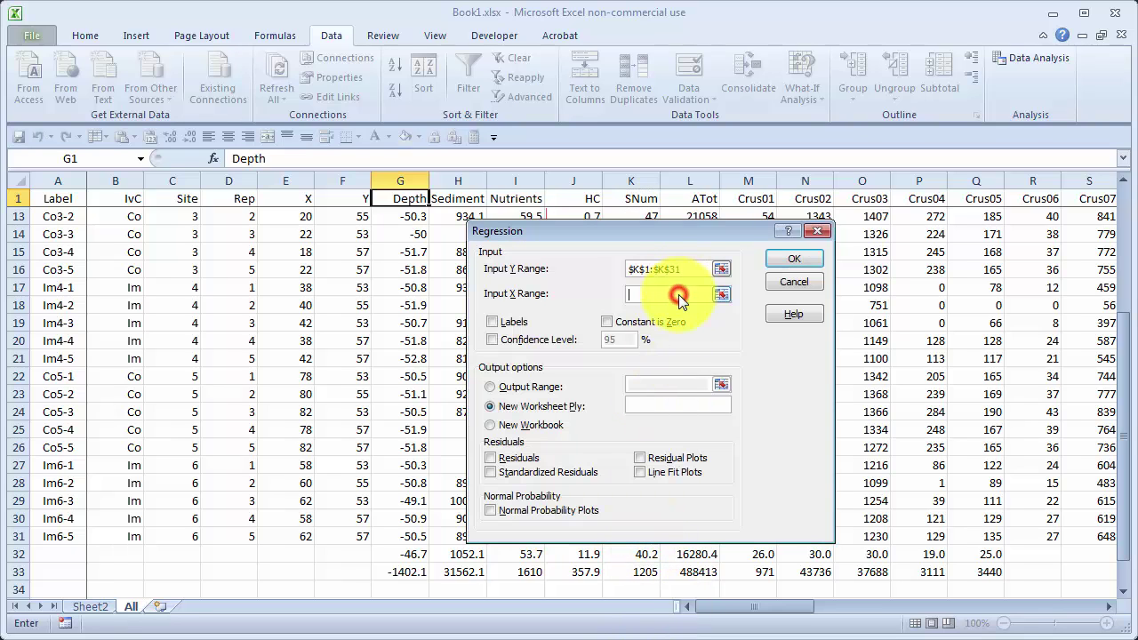
click(423, 190)
drag(423, 190, 561, 537)
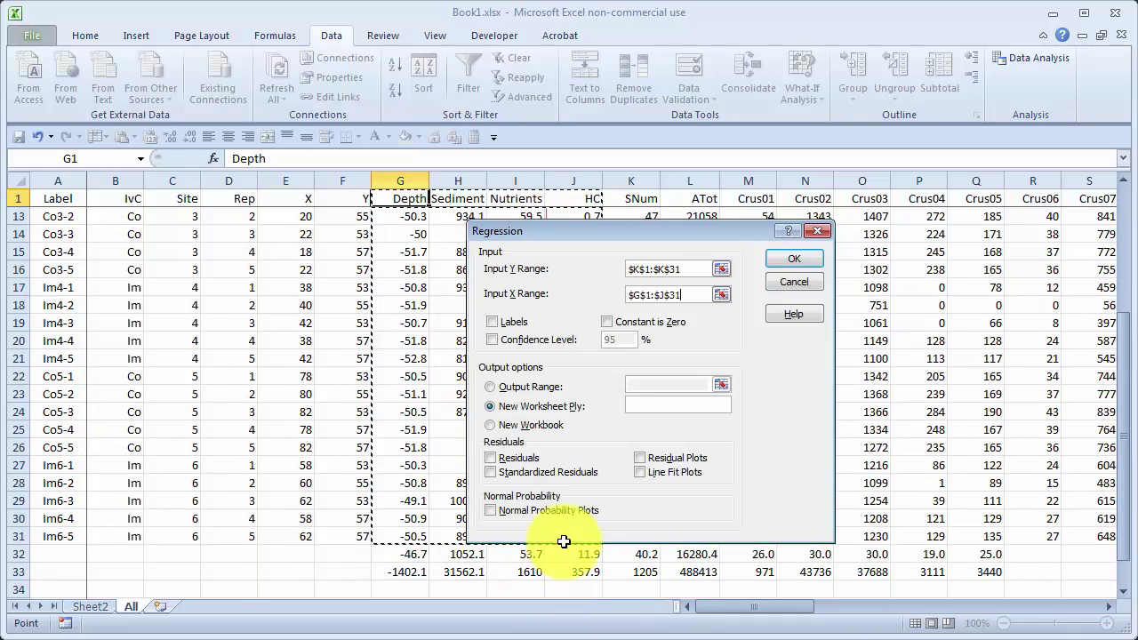
click(513, 321)
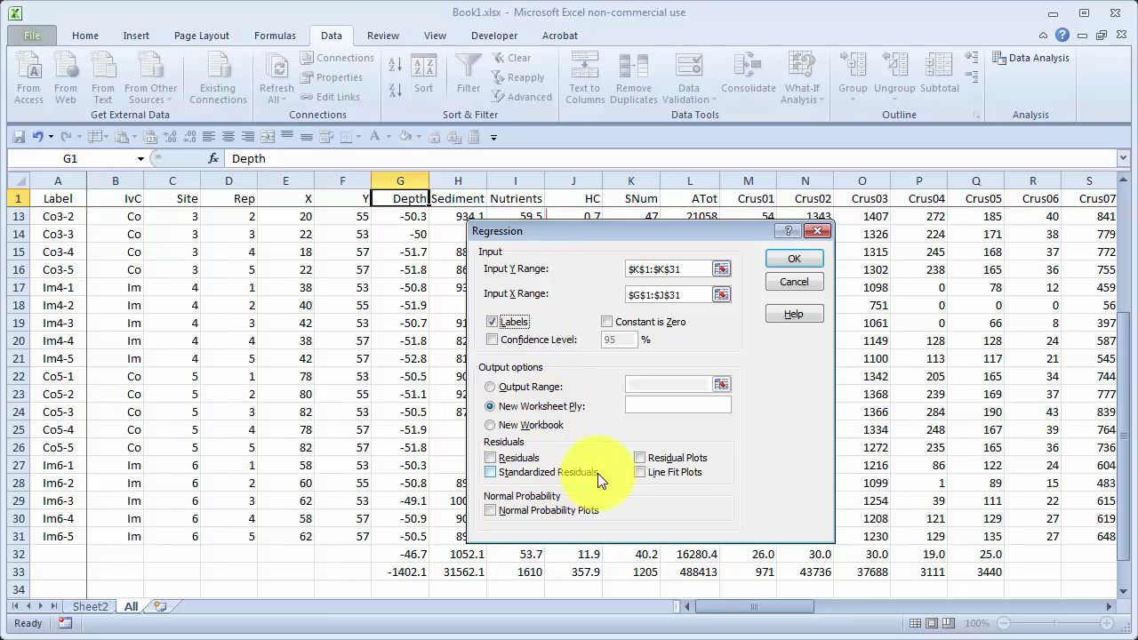
click(639, 458)
click(560, 512)
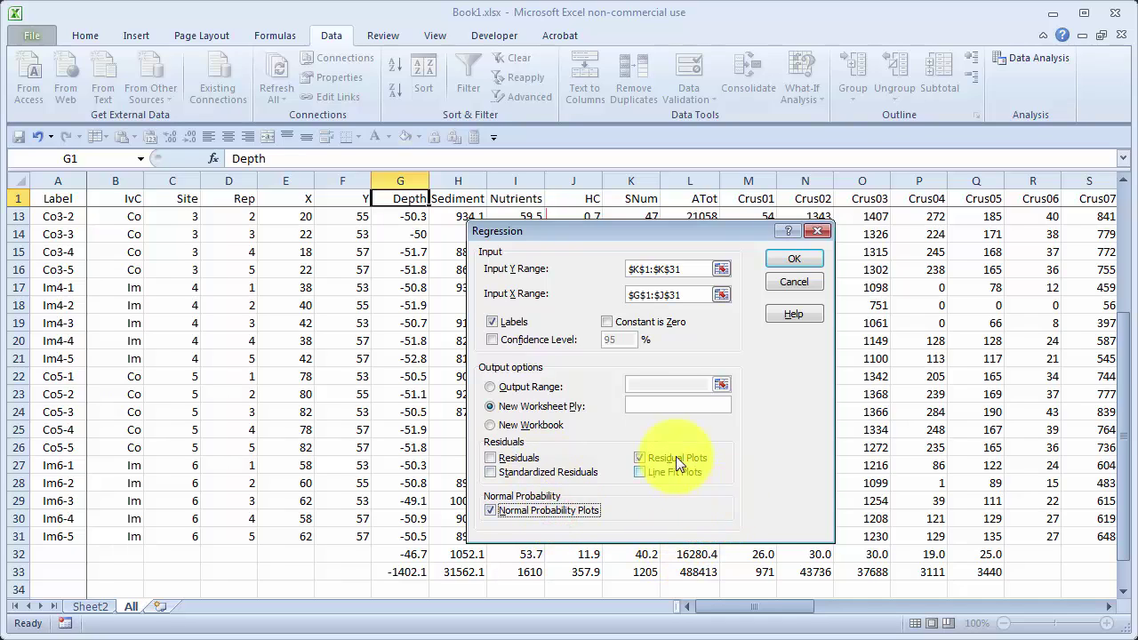
click(792, 257)
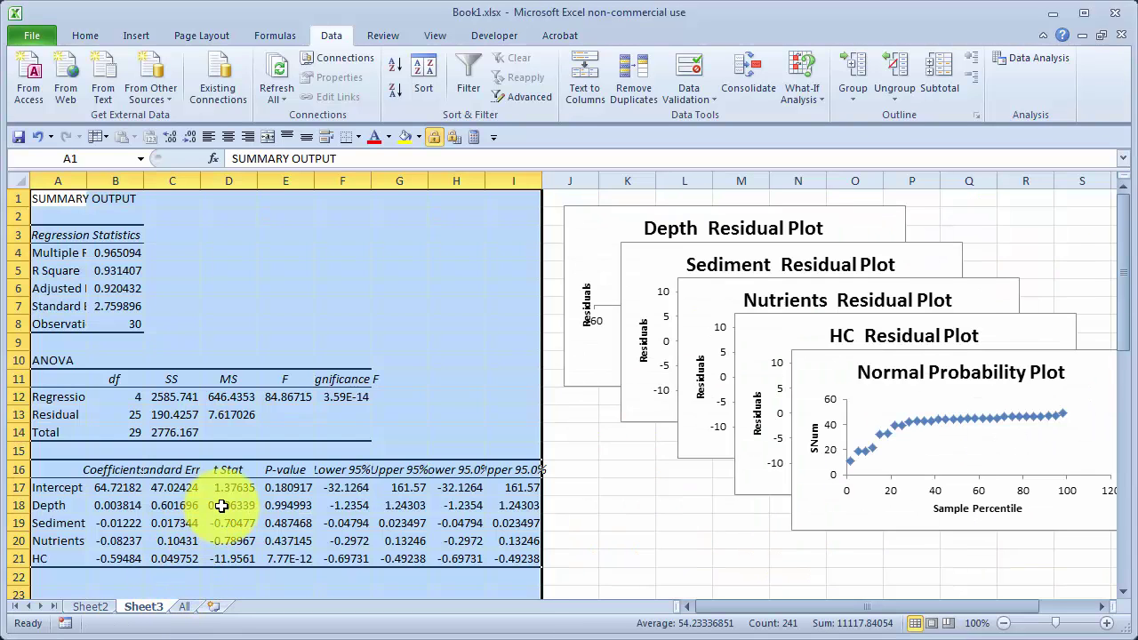
click(95, 251)
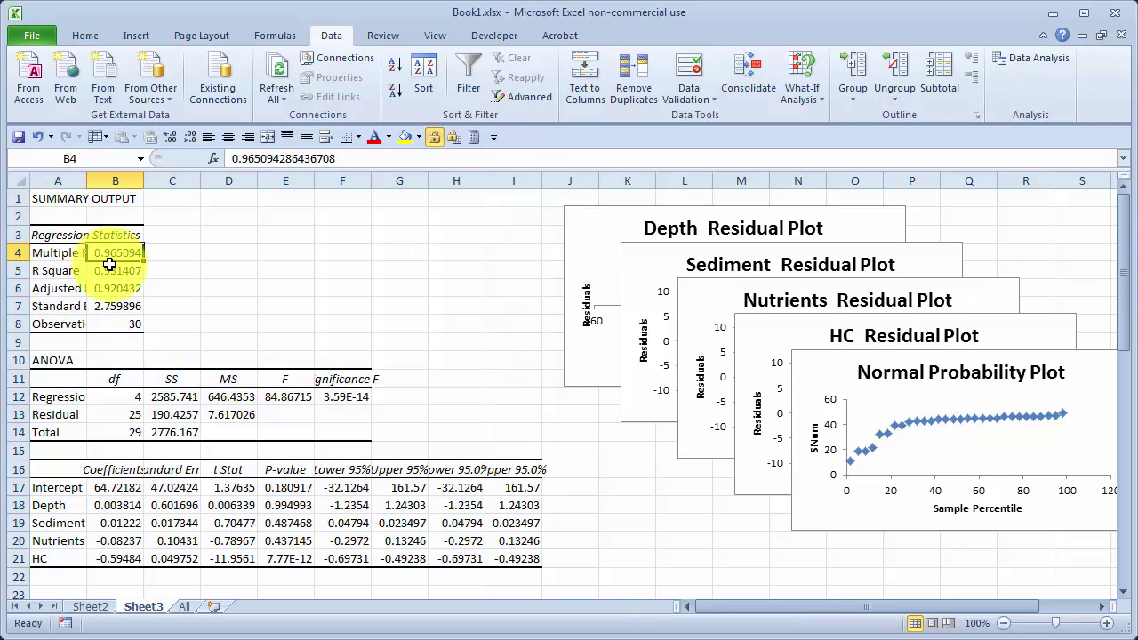
double_click(85, 184)
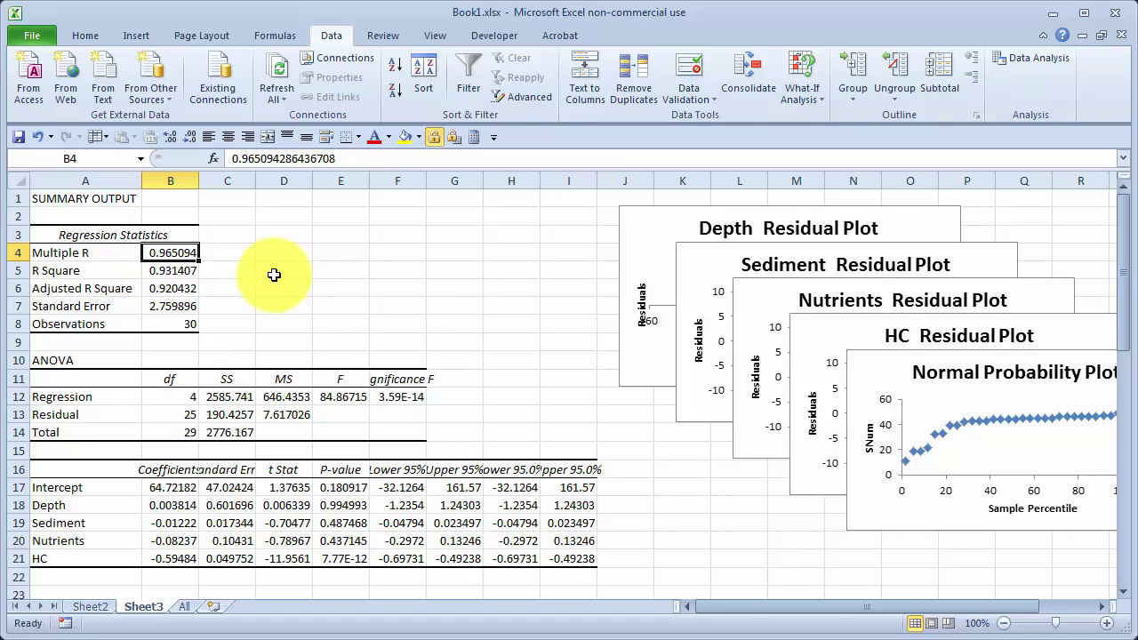
click(190, 275)
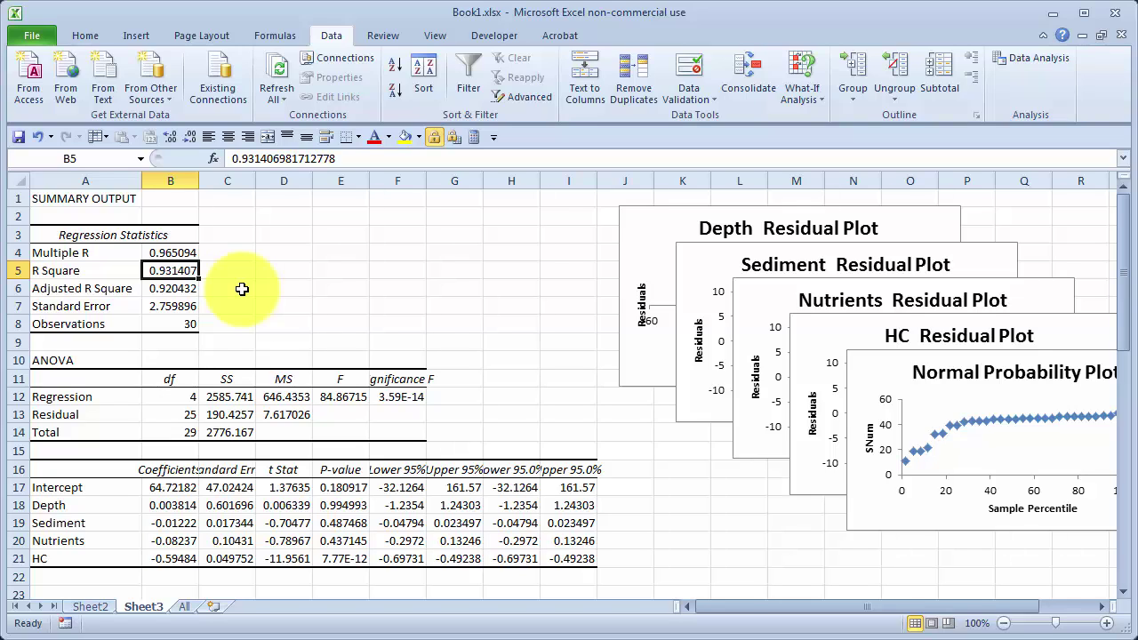
click(183, 286)
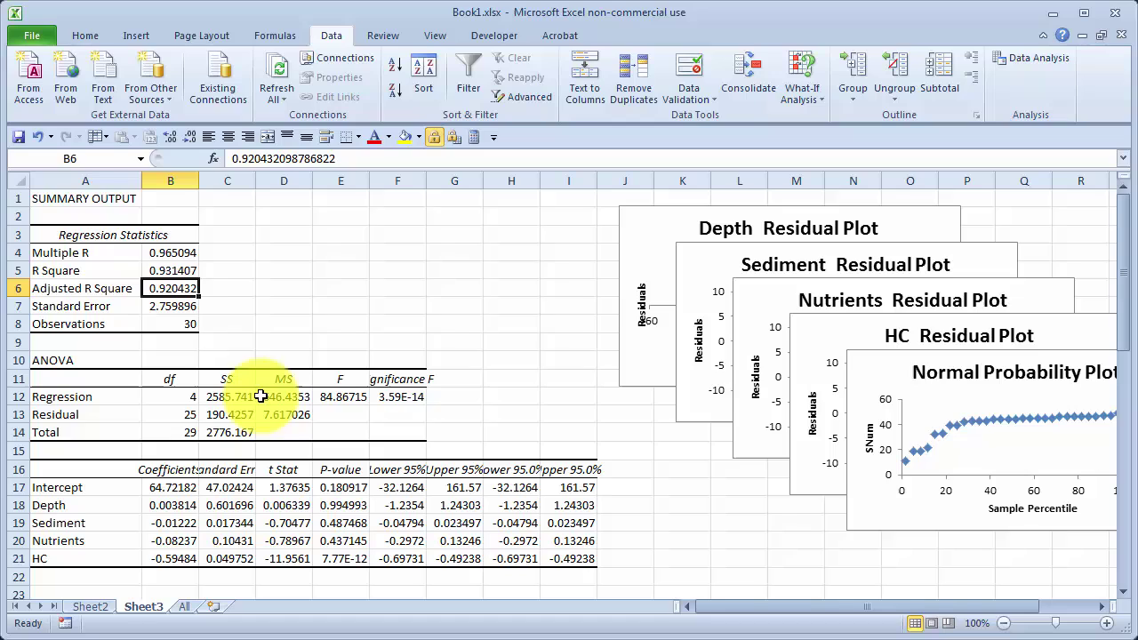
click(122, 397)
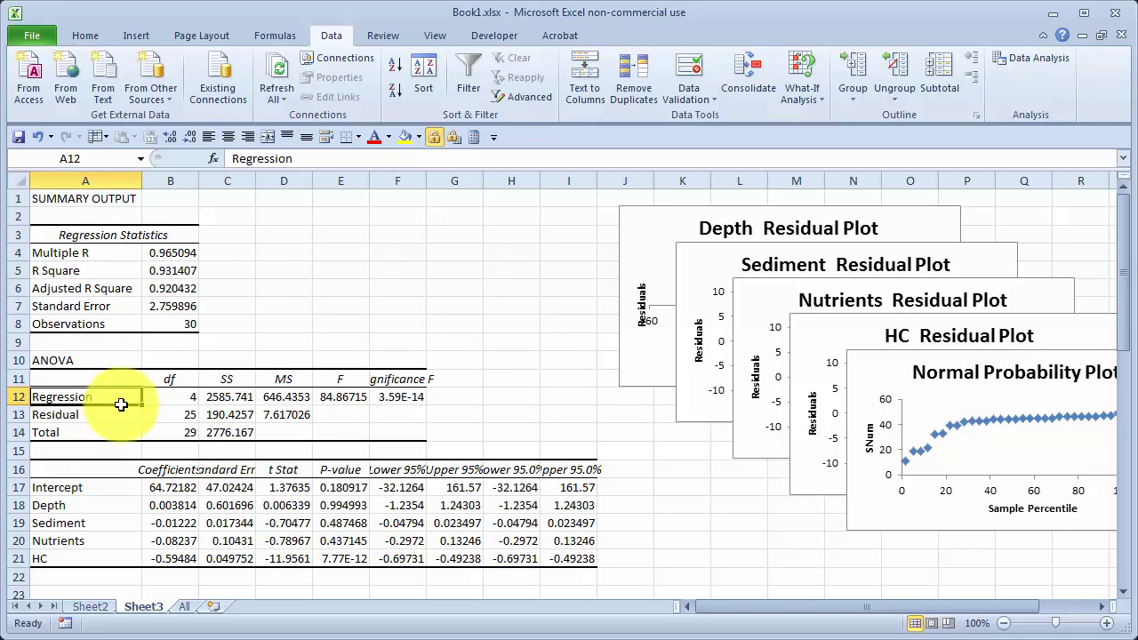
click(121, 413)
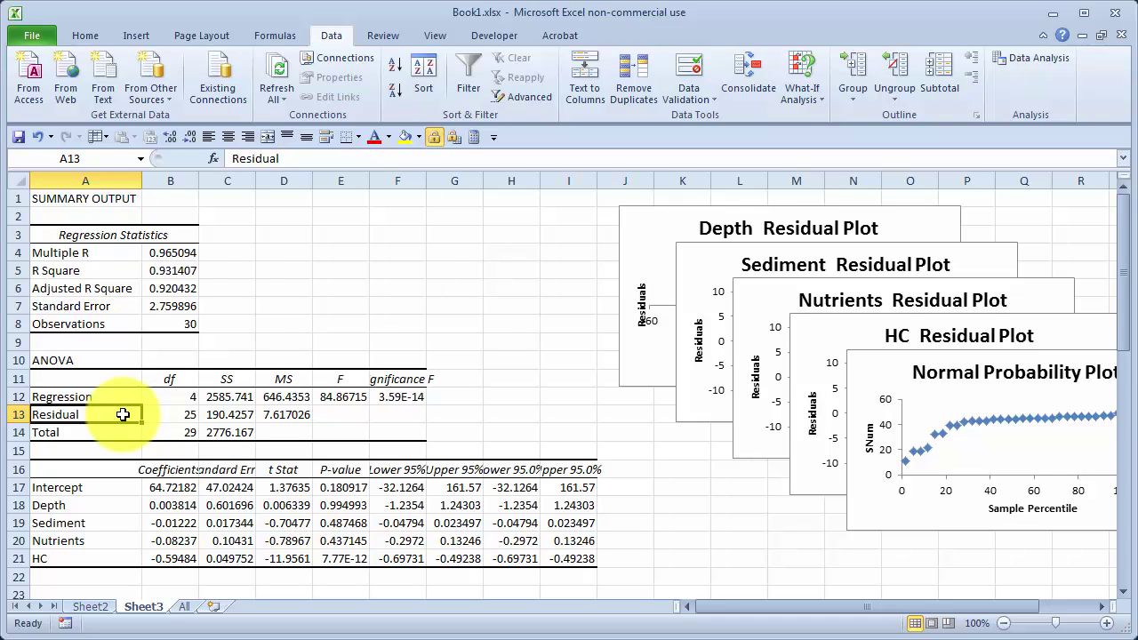
click(342, 397)
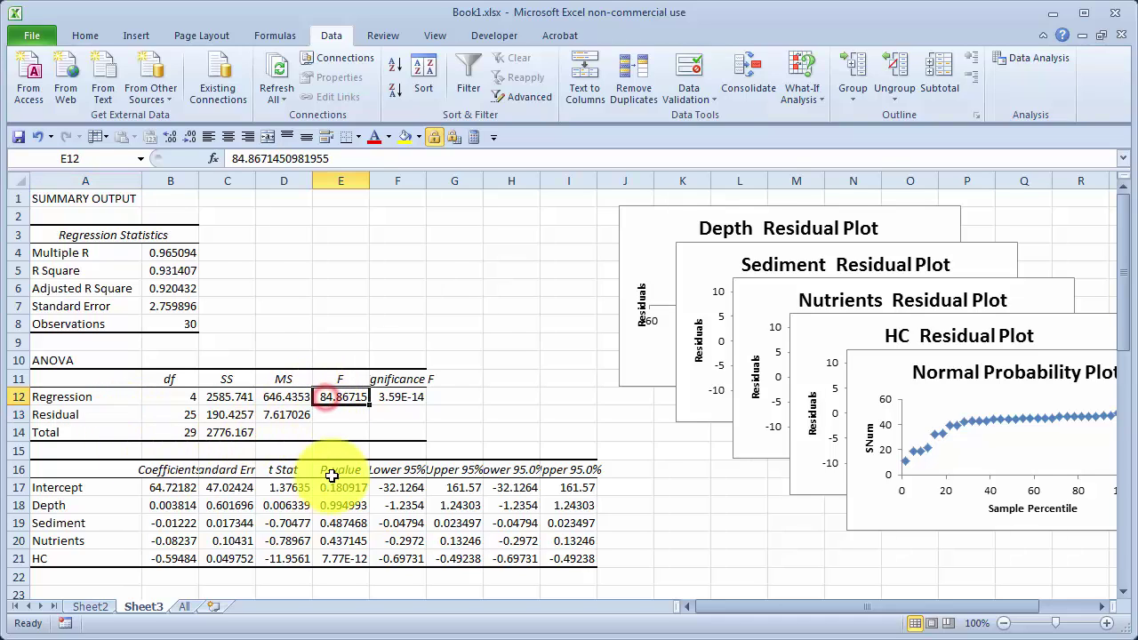
click(402, 401)
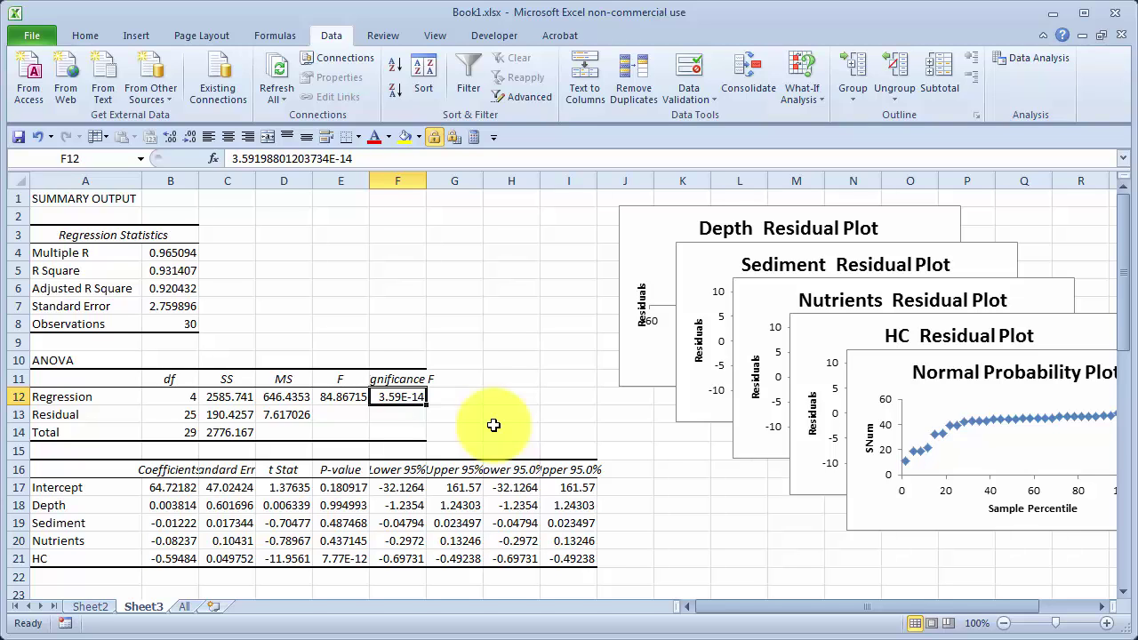
scroll(493, 425, down, 3)
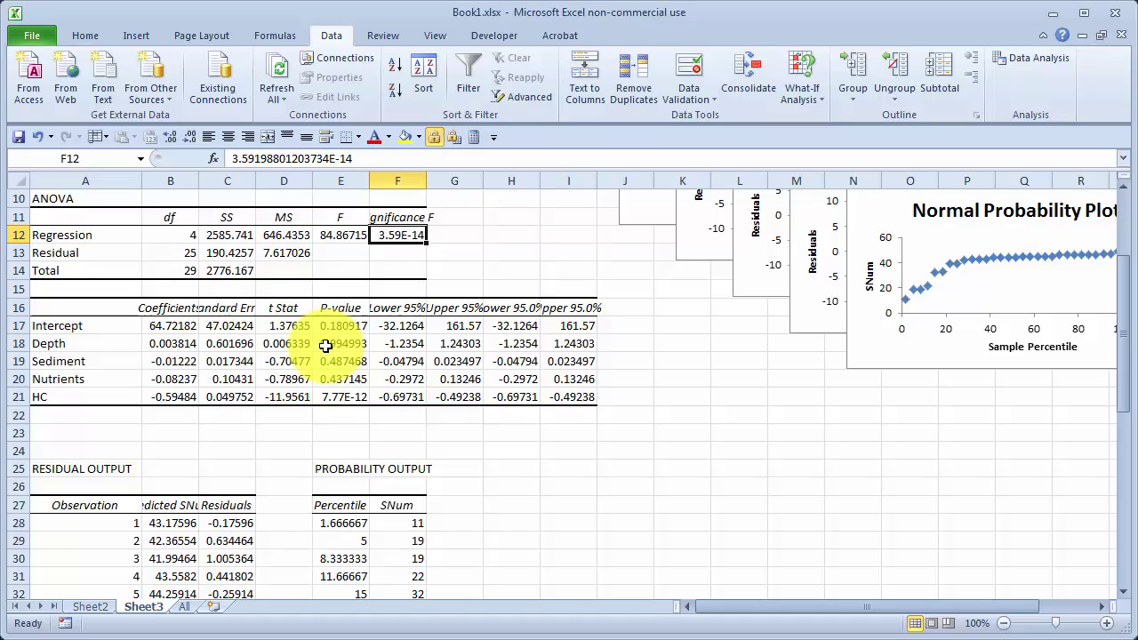
click(326, 345)
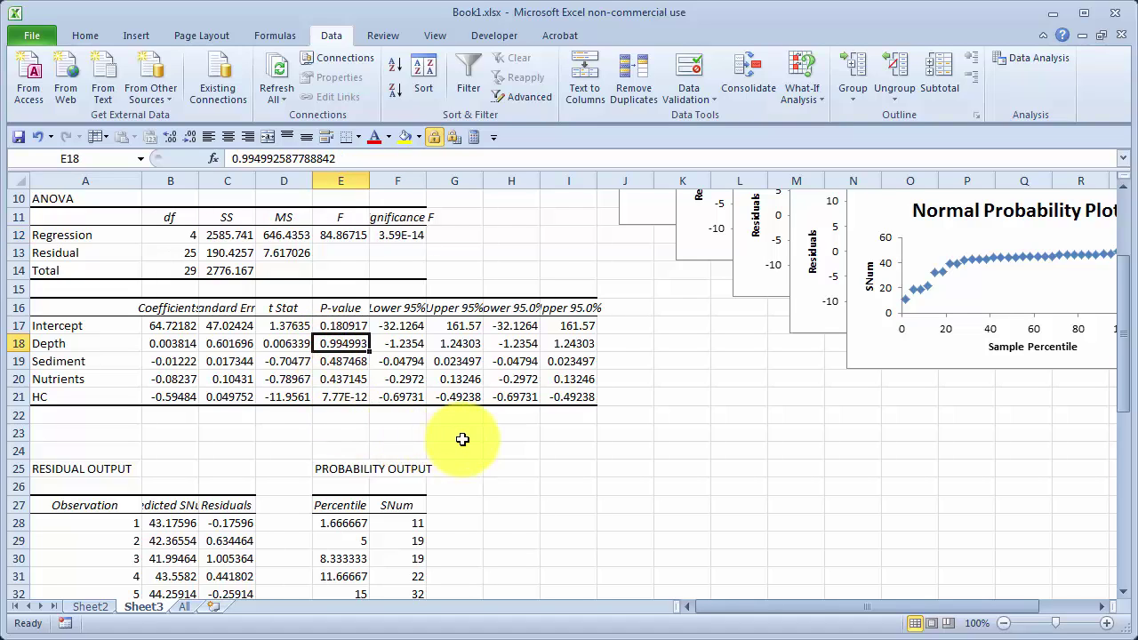
key(Down)
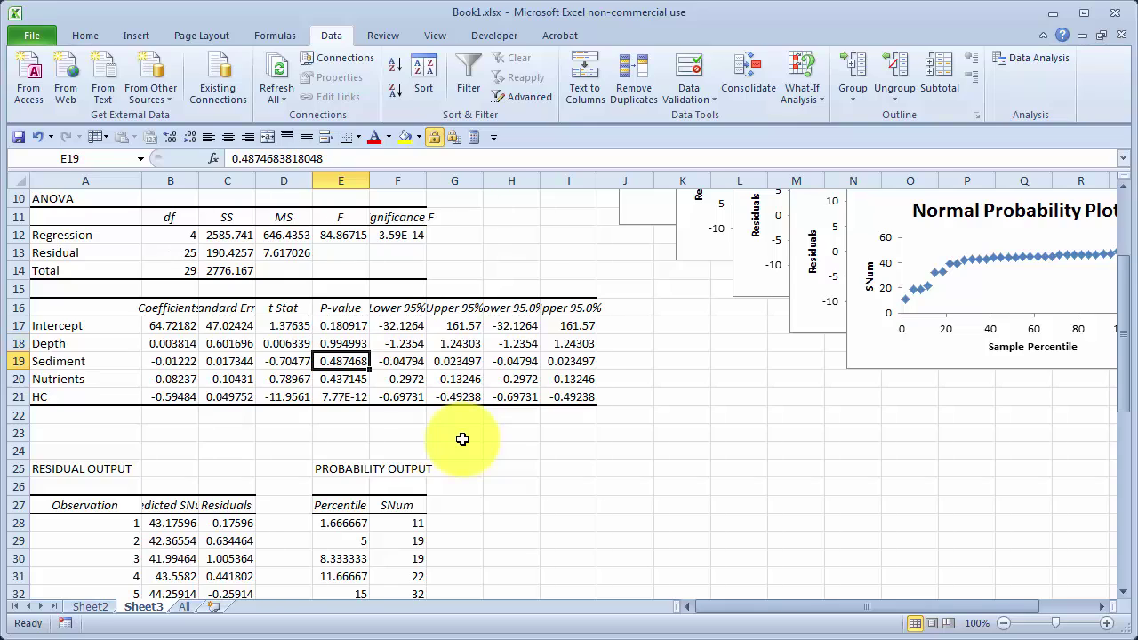
key(Down)
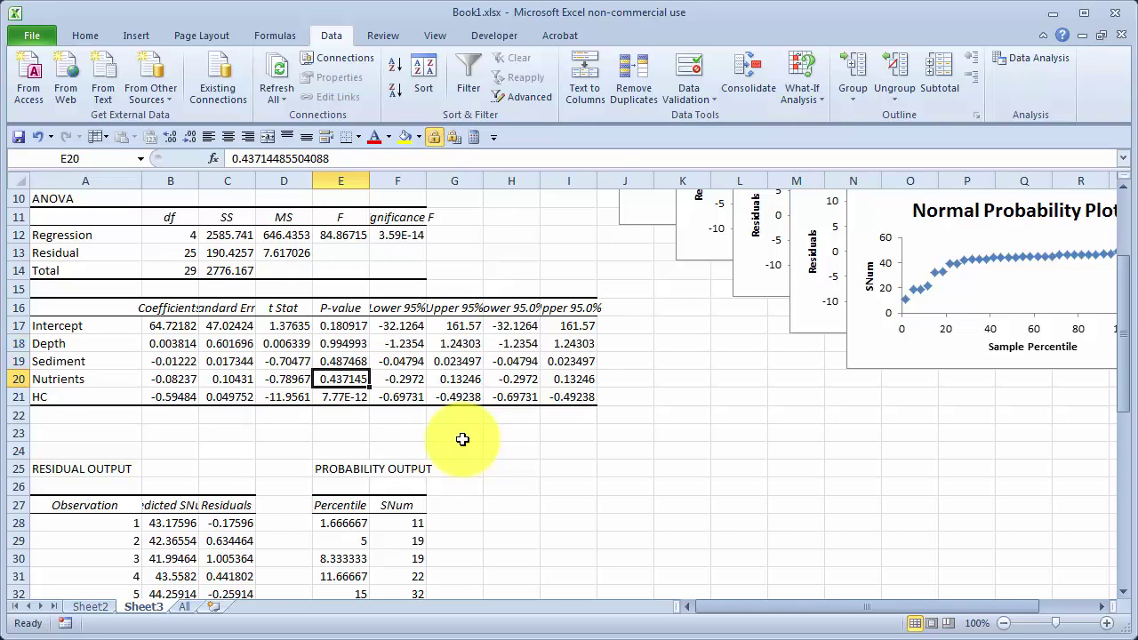
key(Down)
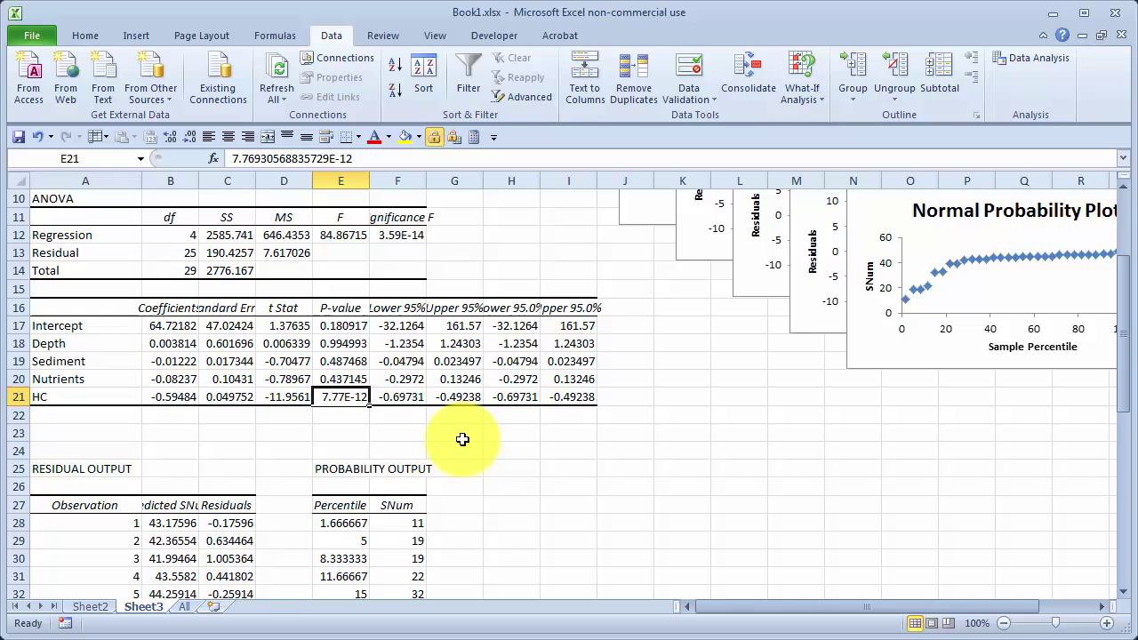
- Move the Nutrients residual plot out of the chart stack to the sheet's upper left
scroll(463, 439, up, 3)
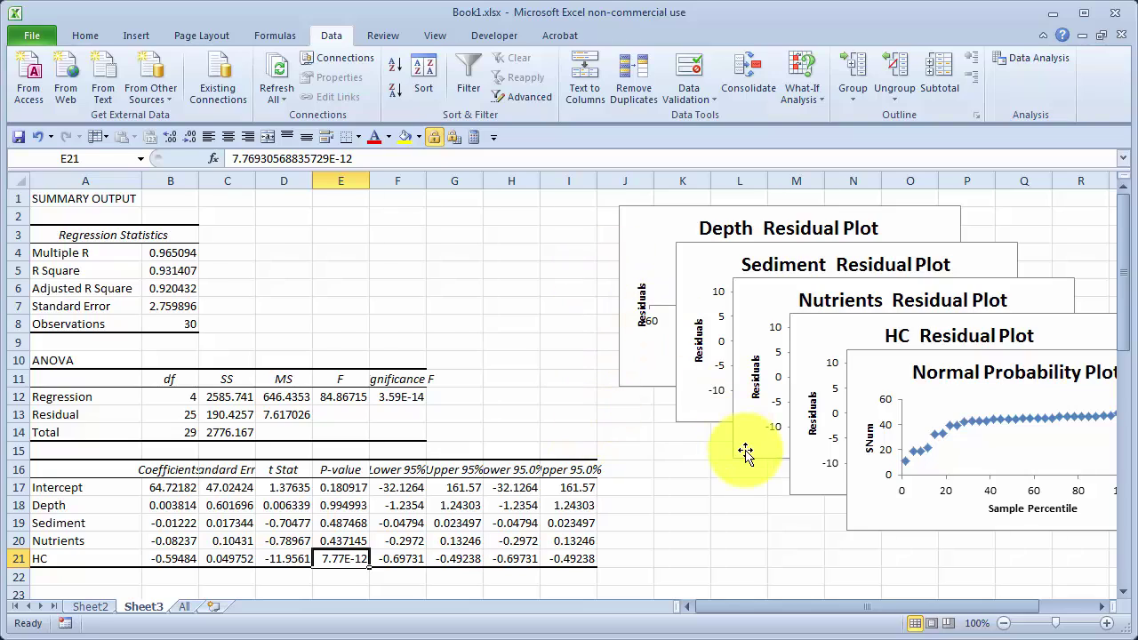
click(649, 377)
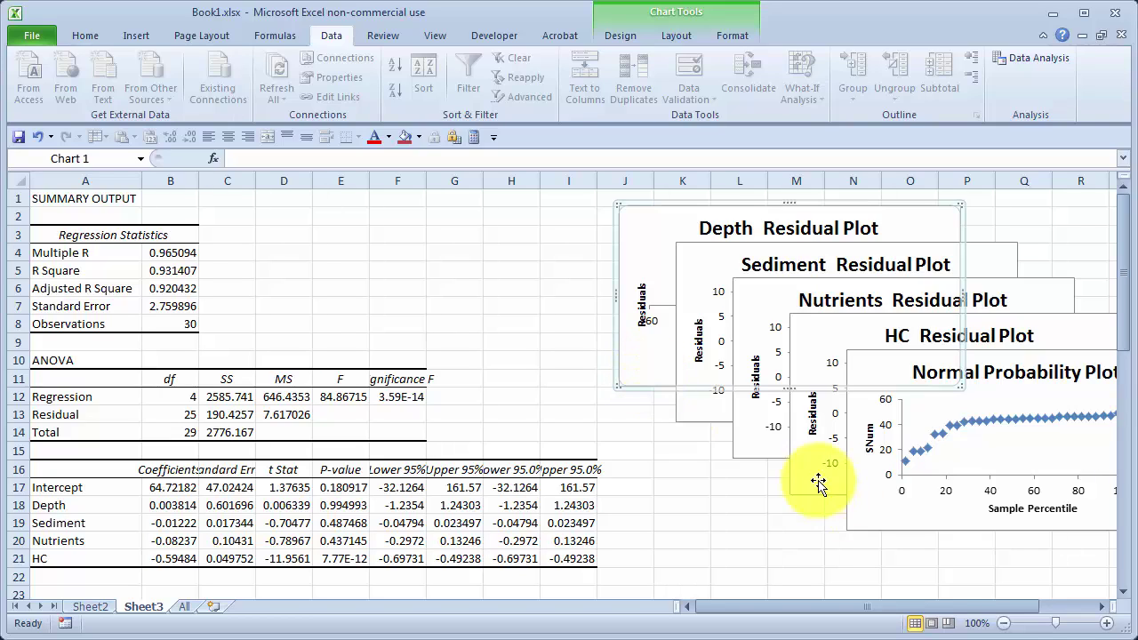
click(710, 410)
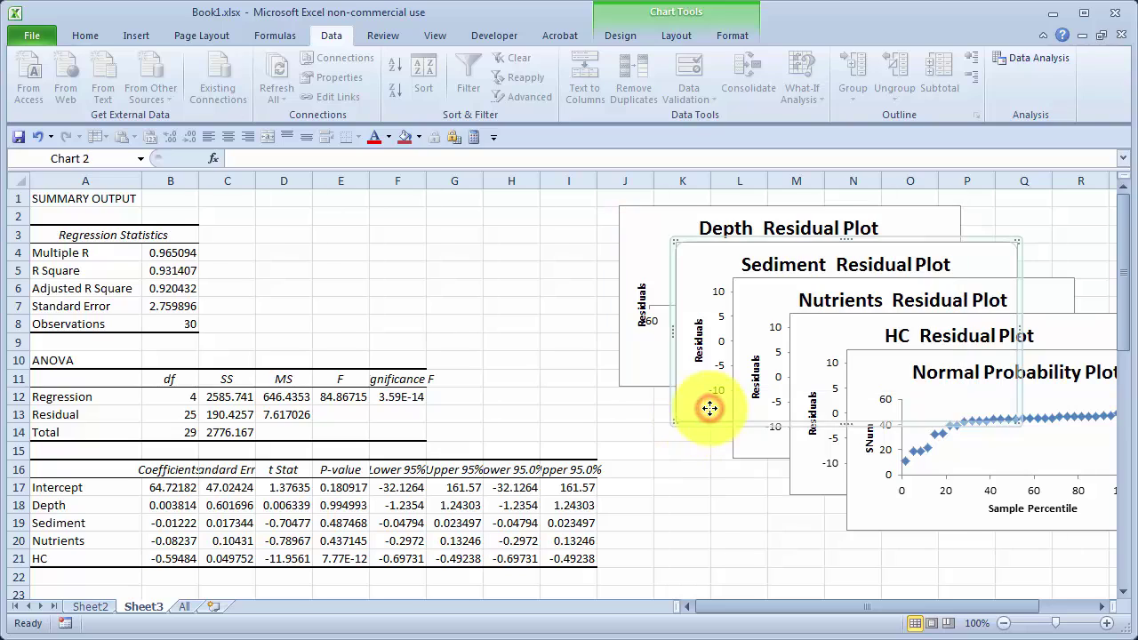
click(753, 445)
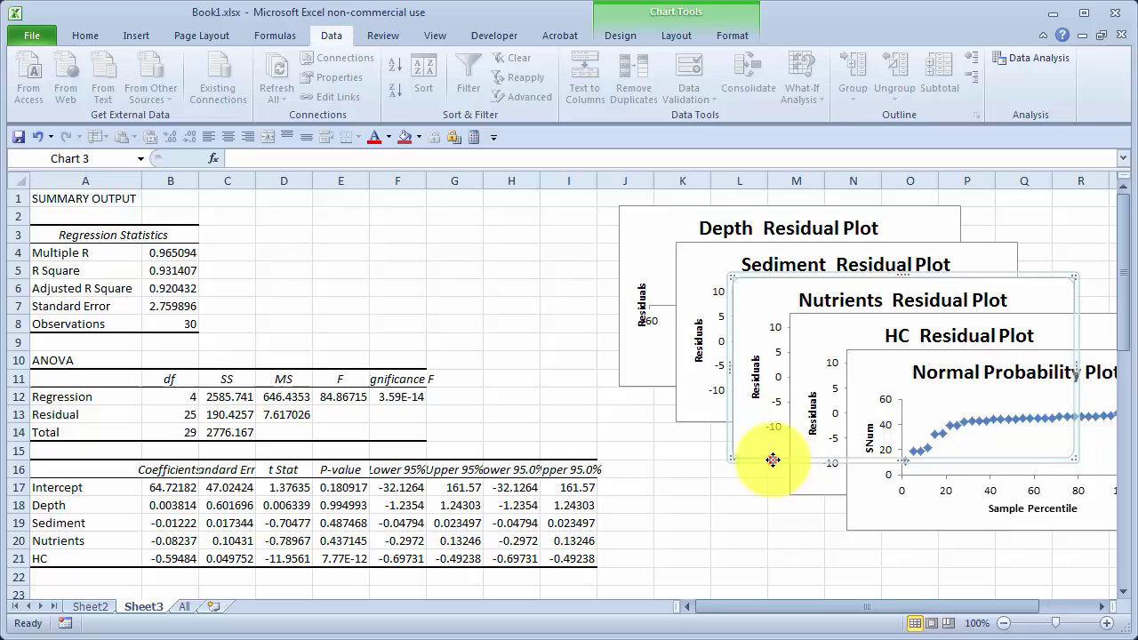
drag(772, 459, 273, 389)
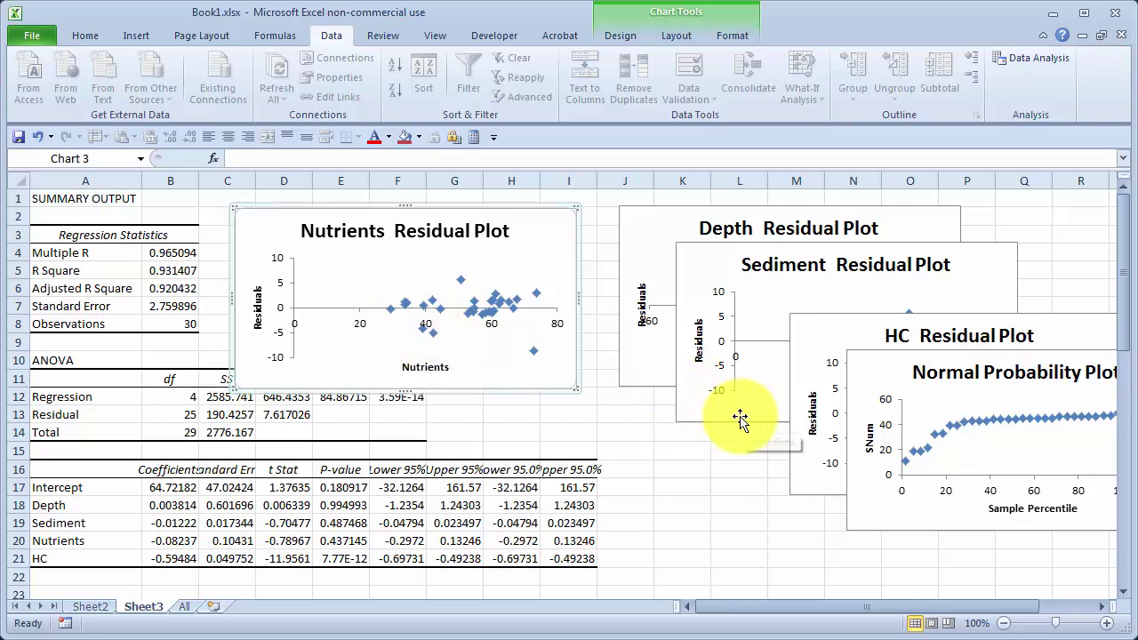
- Place the Sediment residual plot below Nutrients and the HC residual plot beside Sediment
drag(743, 427, 356, 455)
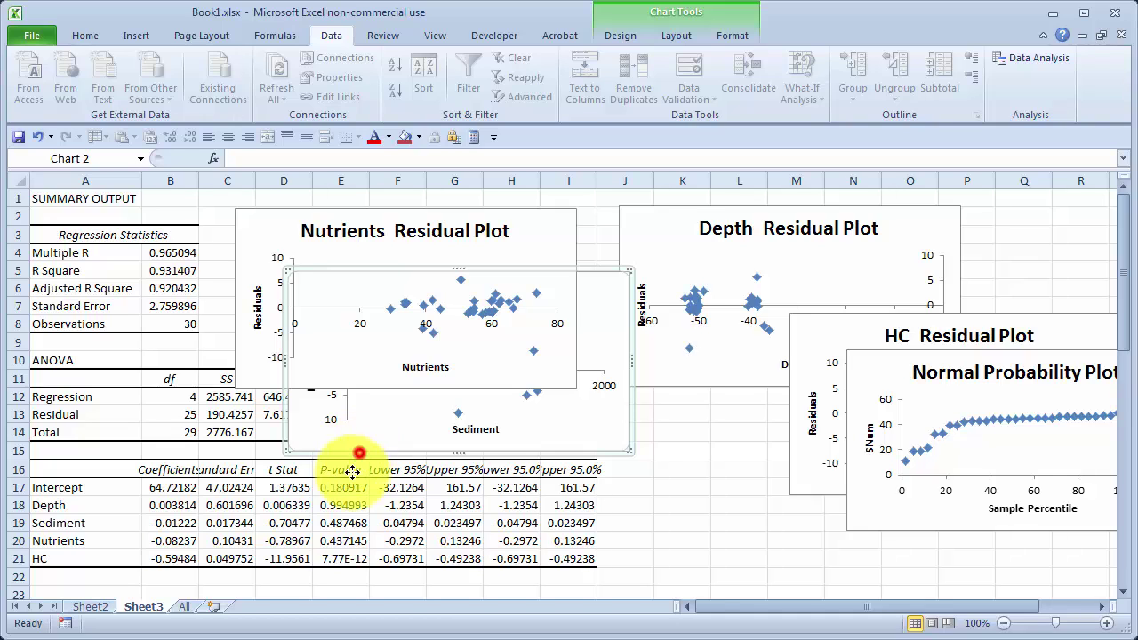
drag(356, 455, 274, 571)
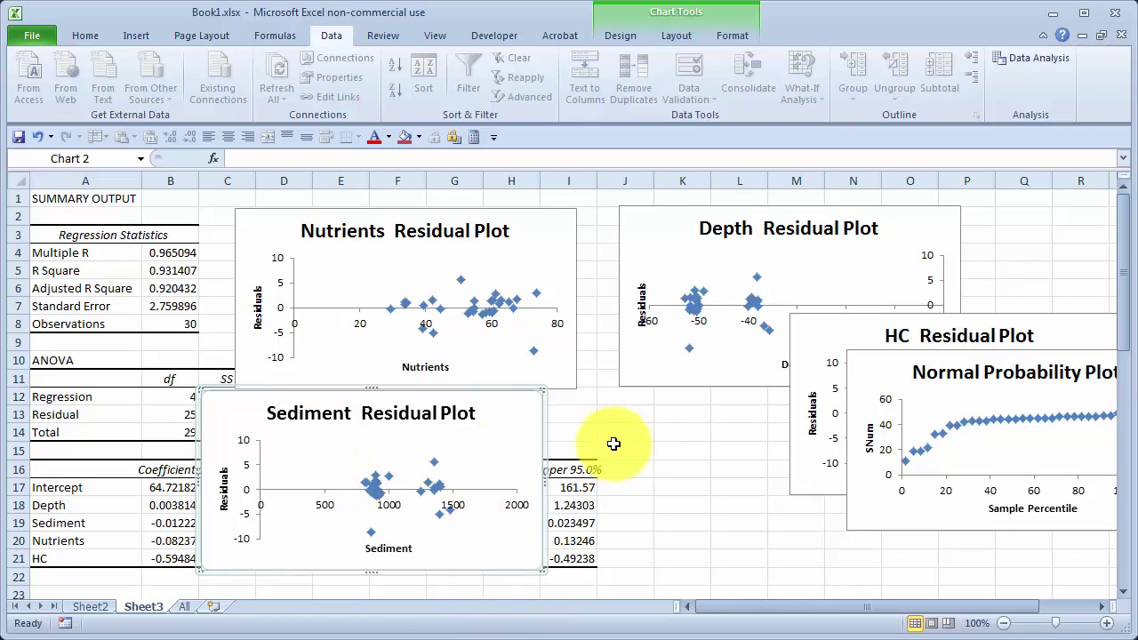
click(808, 487)
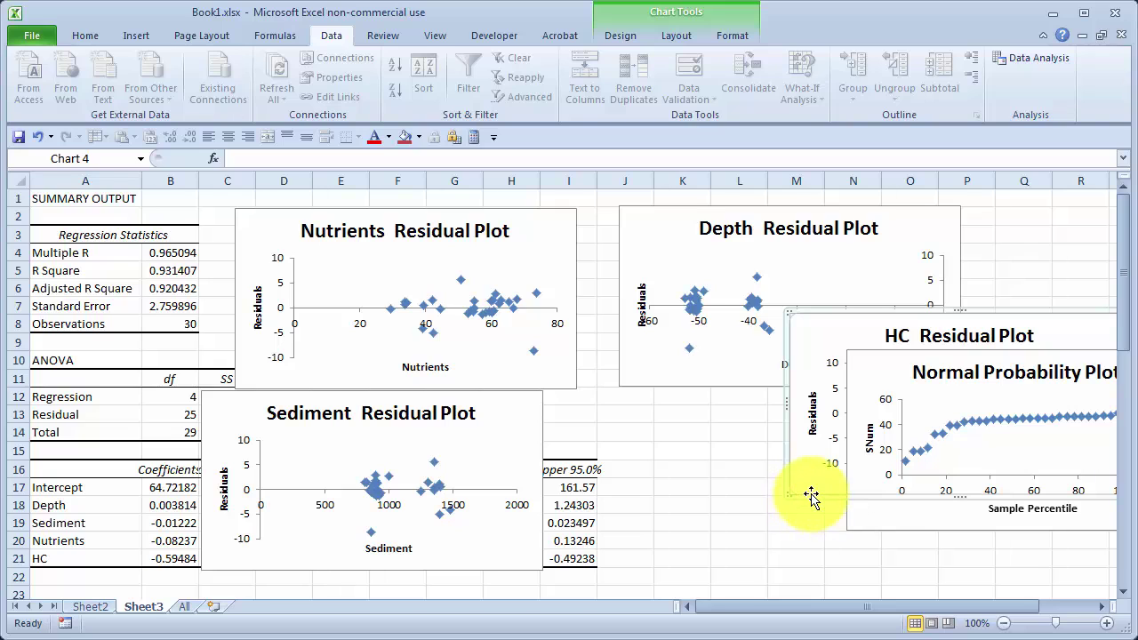
drag(811, 494, 543, 586)
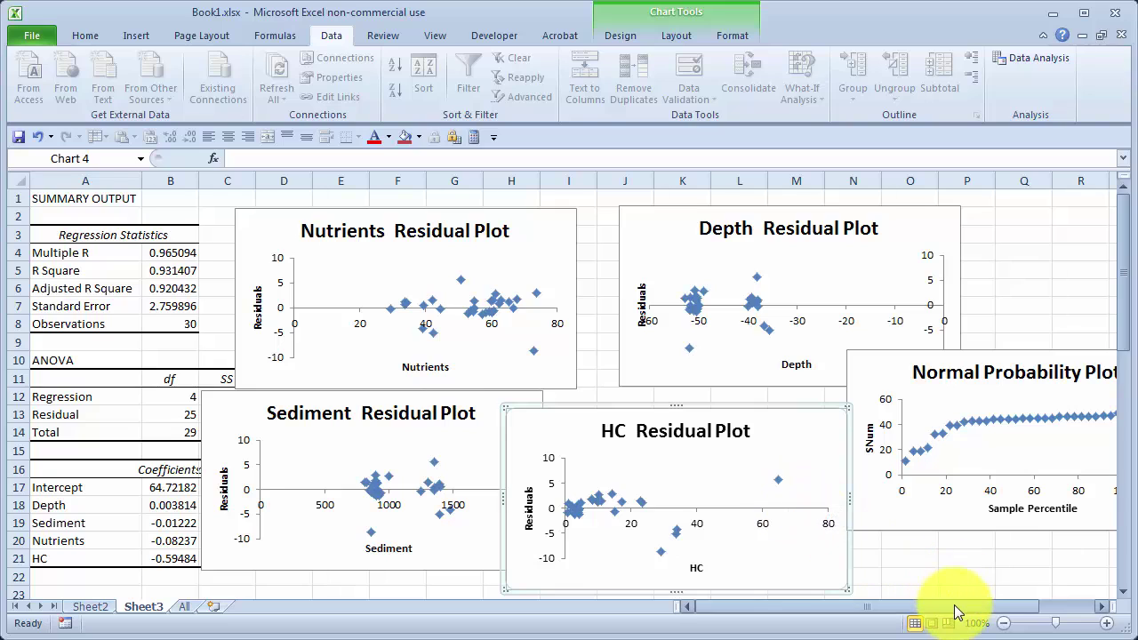
drag(953, 607, 1003, 615)
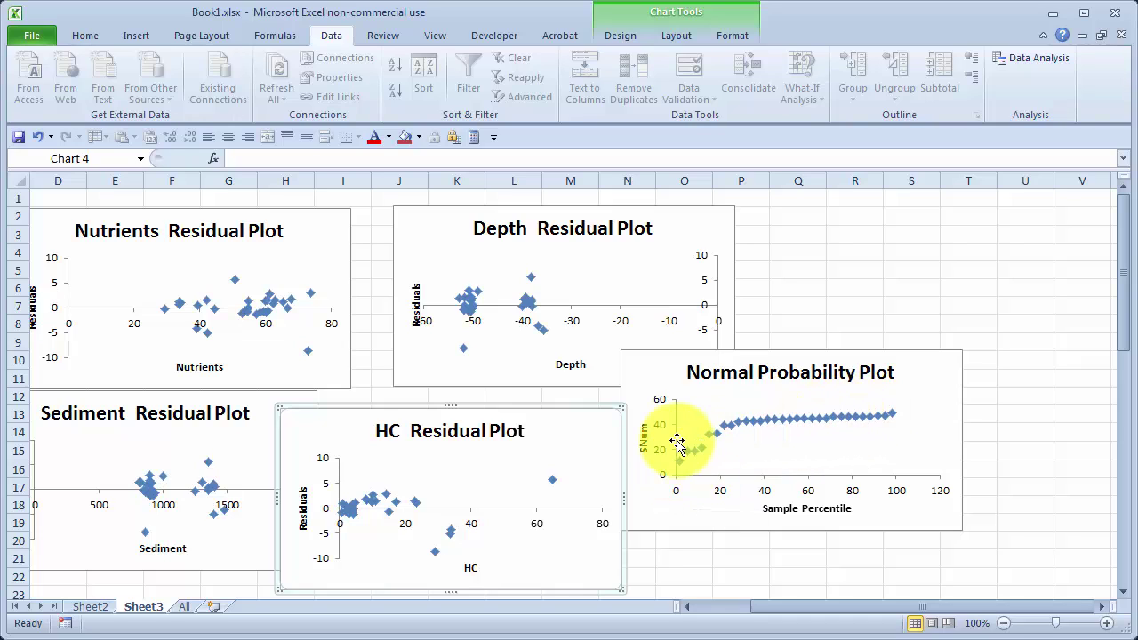
mouse_move(686, 462)
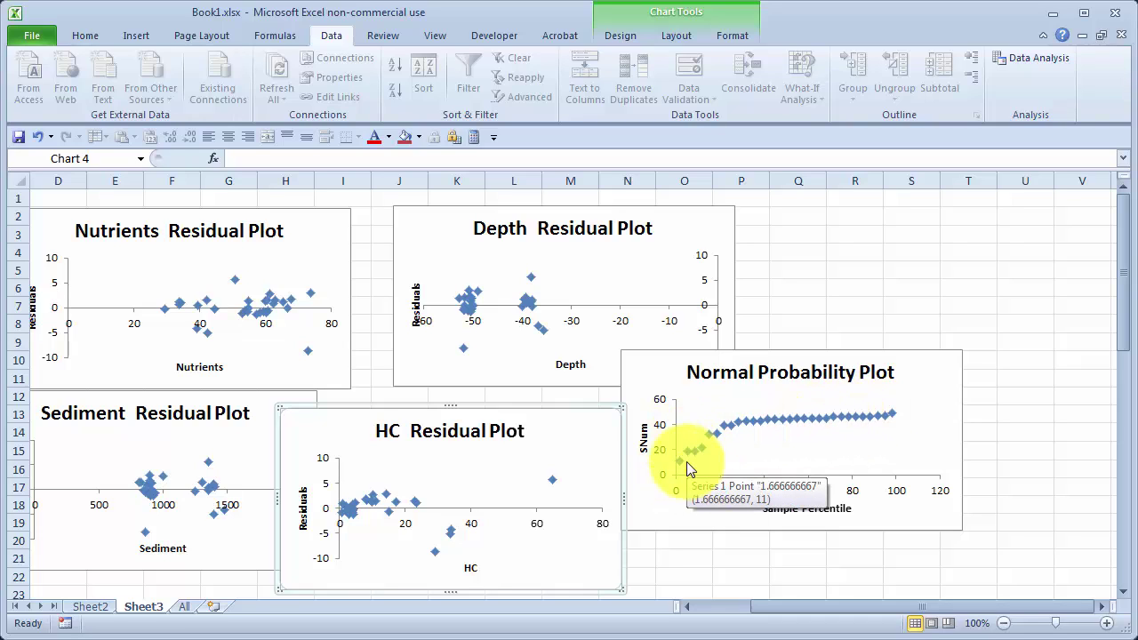